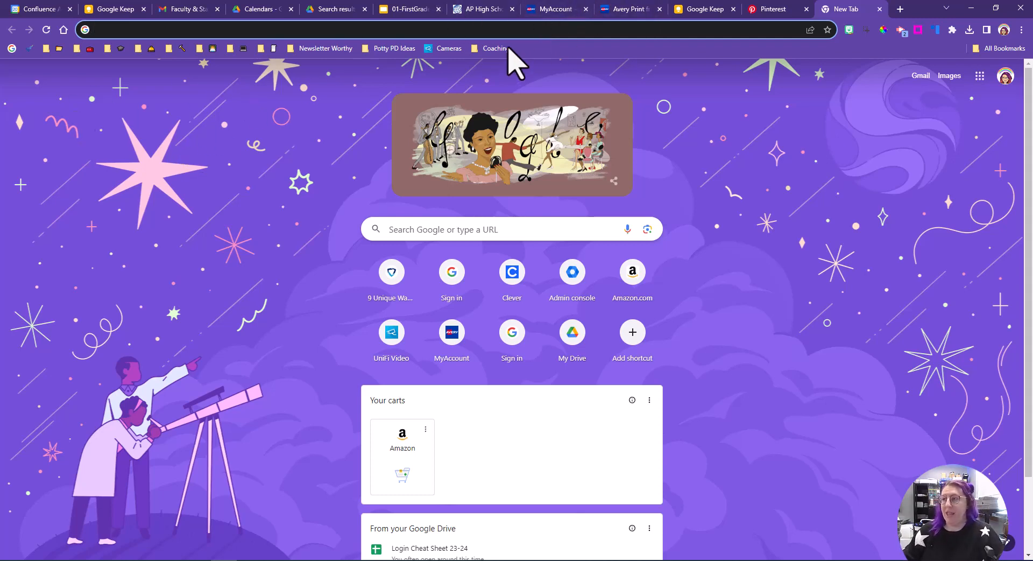
Step: Open Google Drive from the Google apps launcher on the new tab page
{"action": "left_click", "coordinate": [520, 28]}
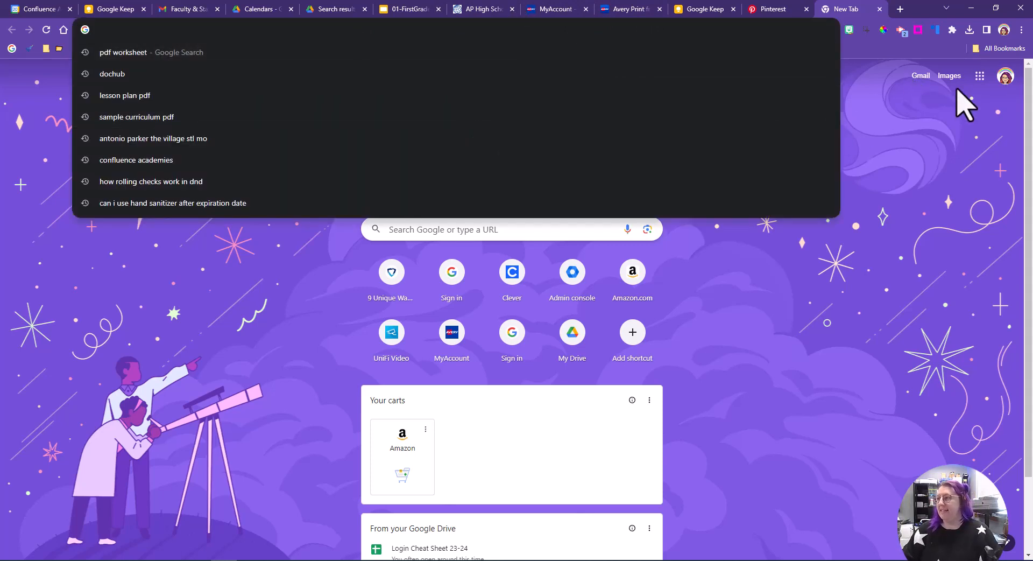
{"action": "left_click", "coordinate": [978, 75]}
{"action": "left_click", "coordinate": [921, 134]}
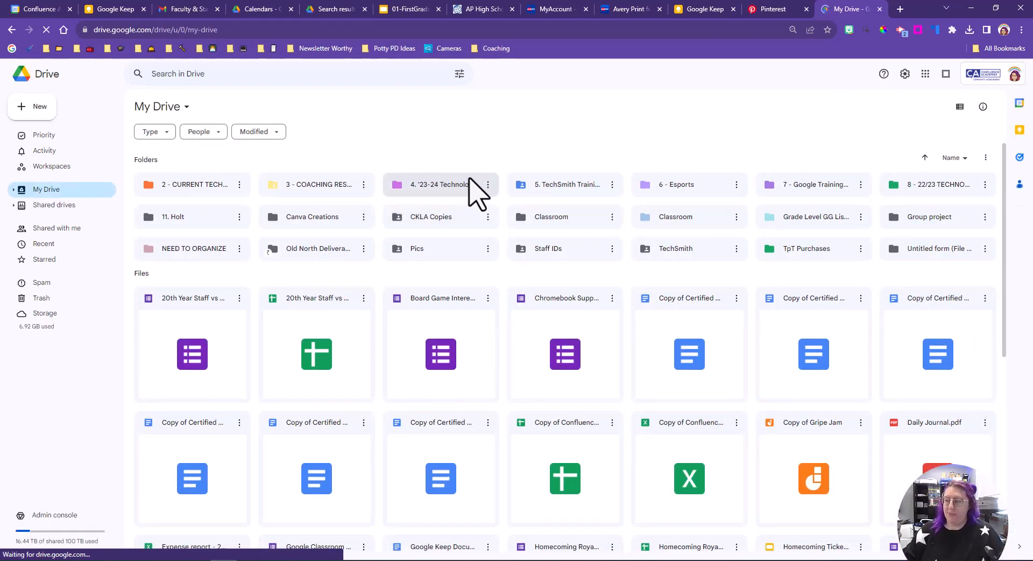
Step: Open the '4. '23-24 Technology' folder and then its 'Teacher Assistants' subfolder
{"action": "double_click", "coordinate": [454, 186]}
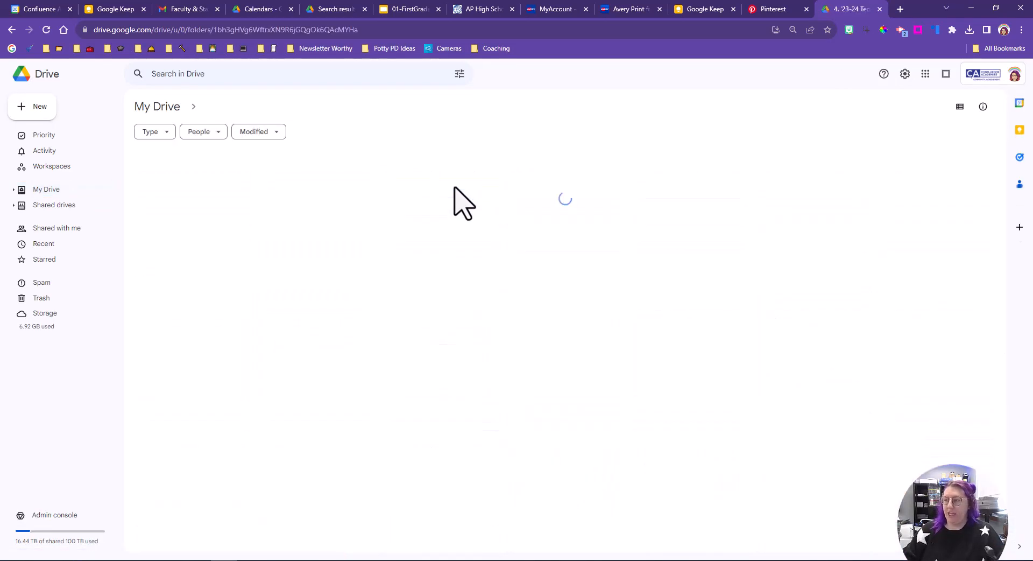
{"action": "left_click", "coordinate": [552, 191]}
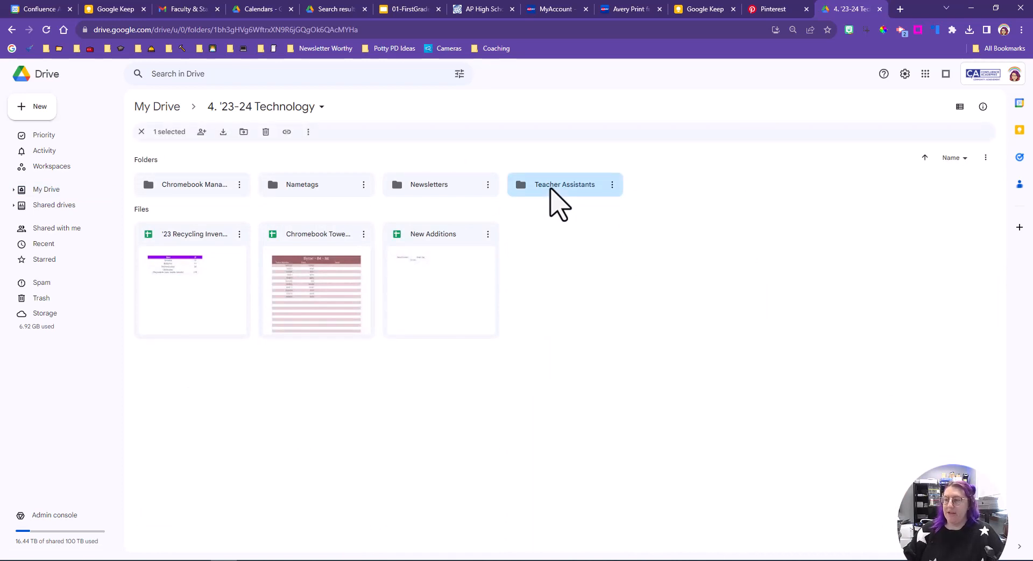
{"action": "double_click", "coordinate": [553, 201]}
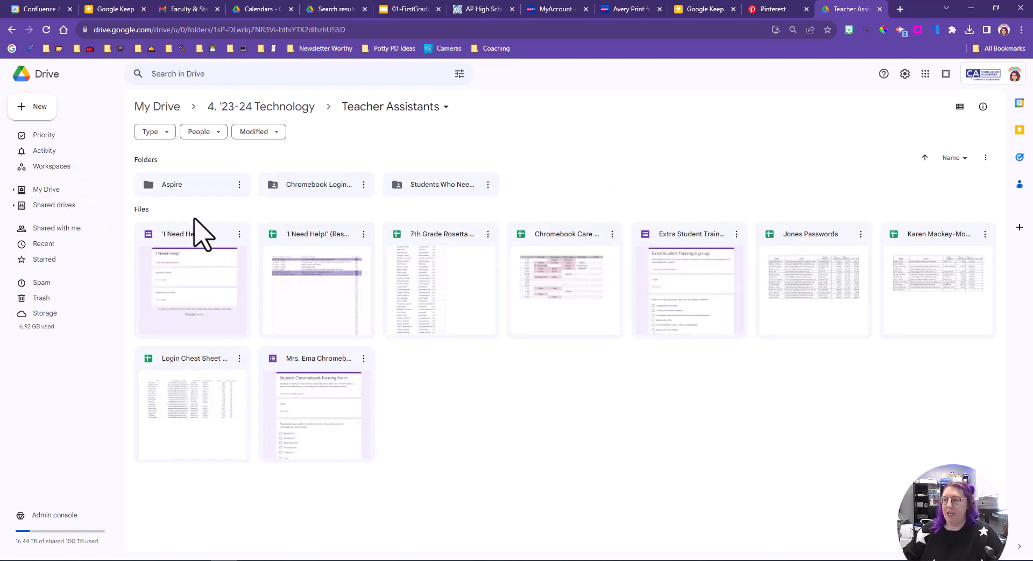
Step: Create a new folder named 'PTC 23/24' inside Teacher Assistants
{"action": "left_click", "coordinate": [34, 109]}
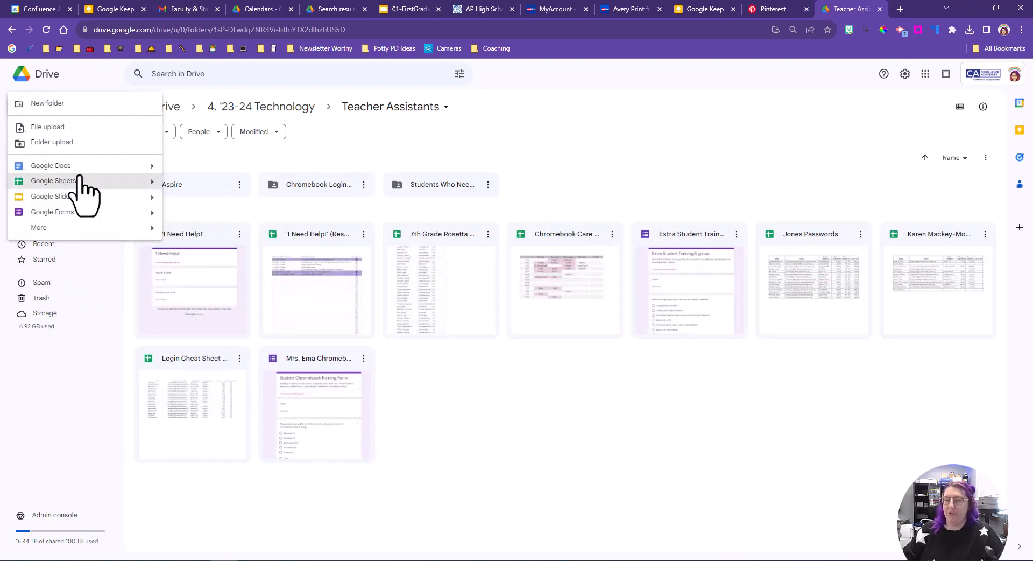
{"action": "left_click", "coordinate": [88, 106]}
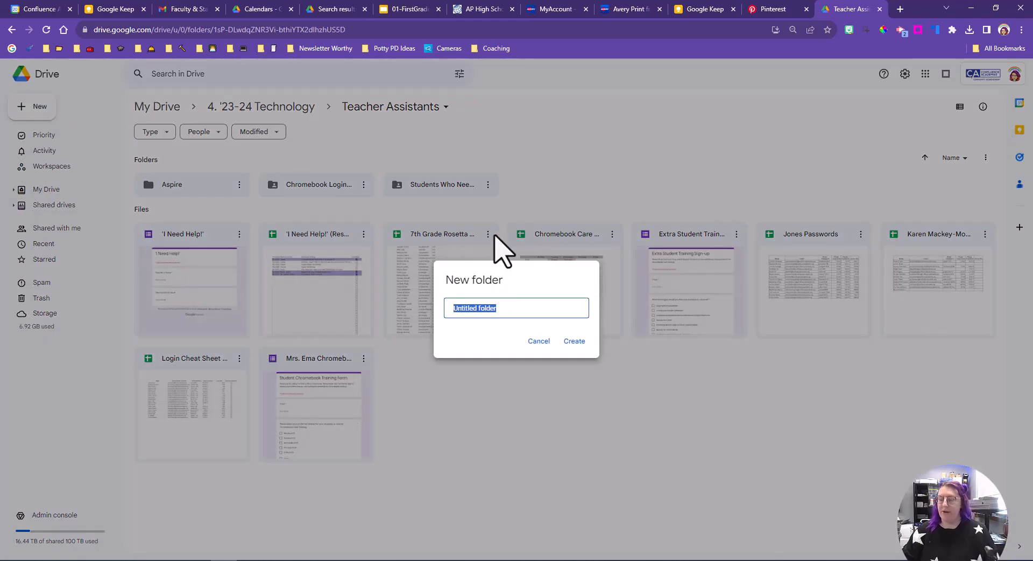
{"action": "type", "text": "P"}
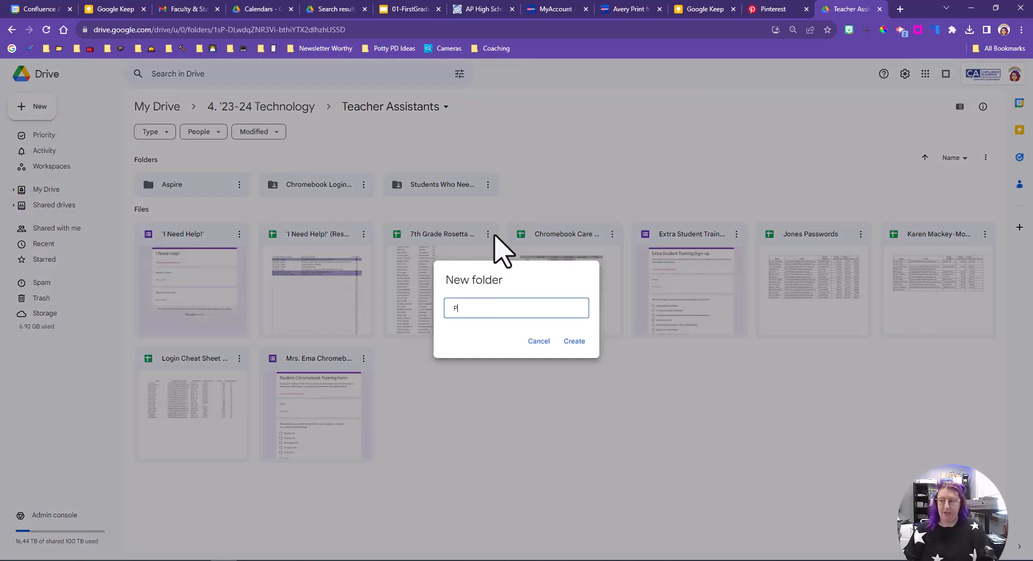
{"action": "type", "text": "TC "}
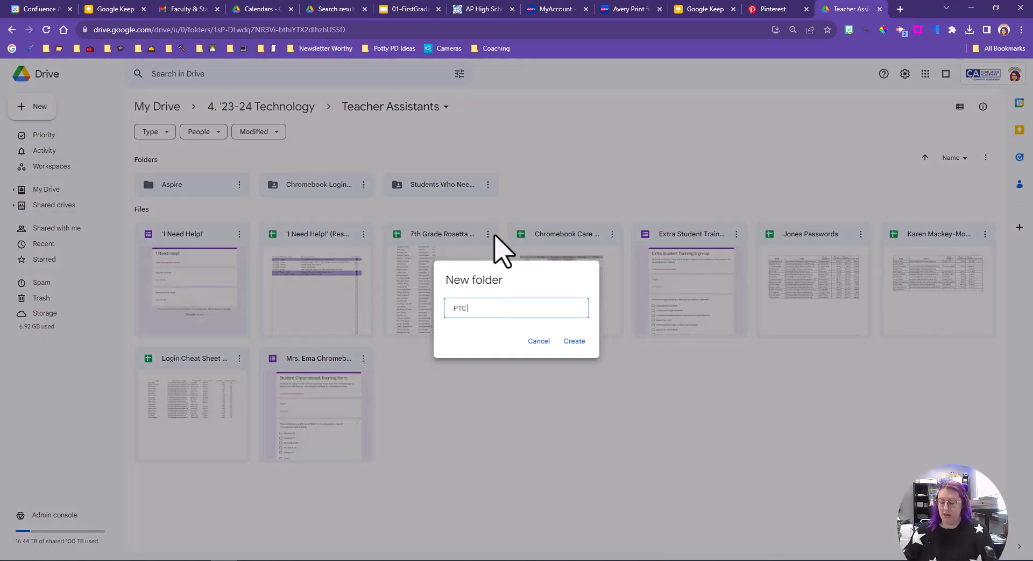
{"action": "type", "text": "23/24"}
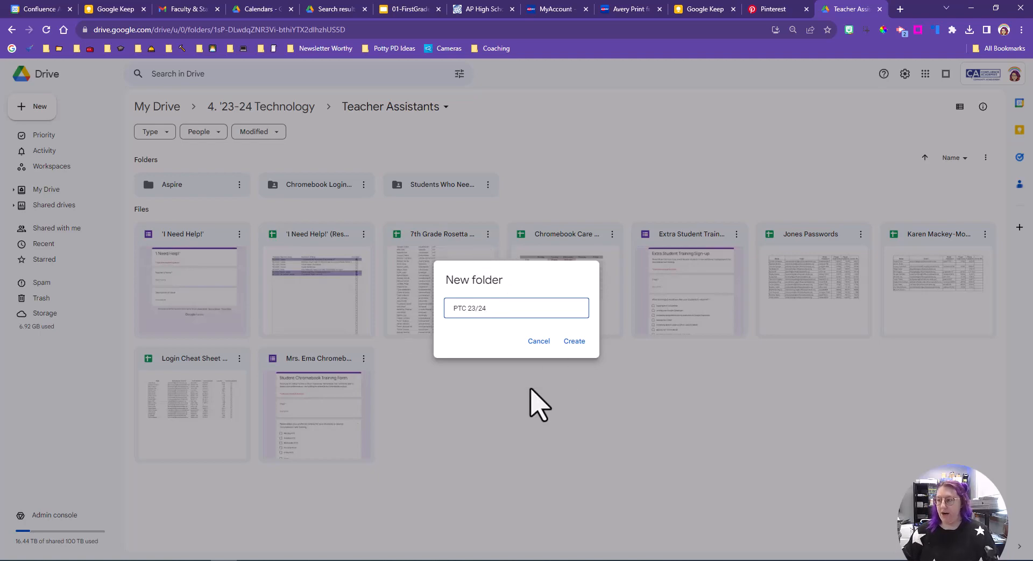
{"action": "left_click", "coordinate": [573, 341]}
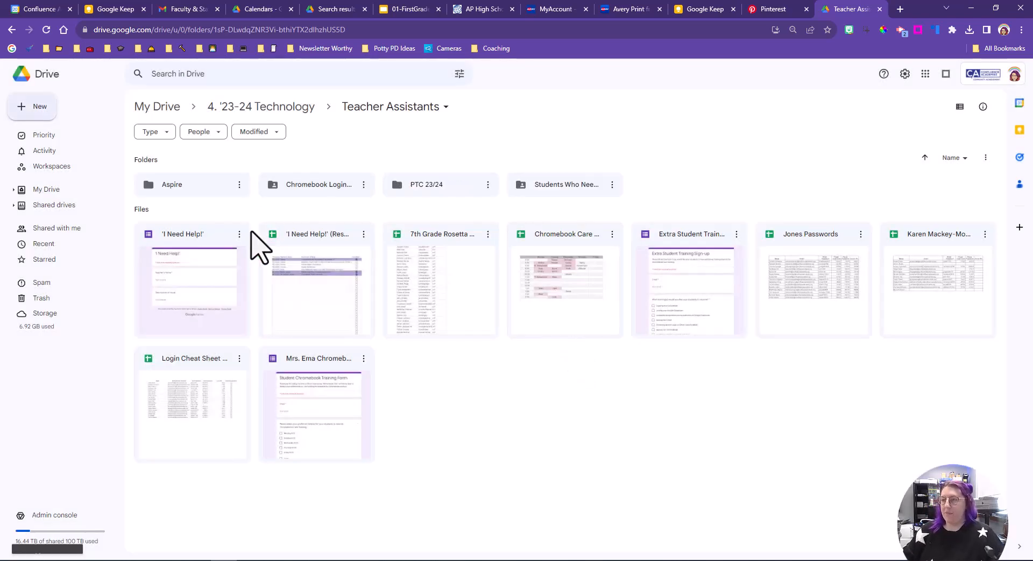
Step: Open the PTC 23/24 folder and create a new blank Google Form in it
{"action": "double_click", "coordinate": [468, 187]}
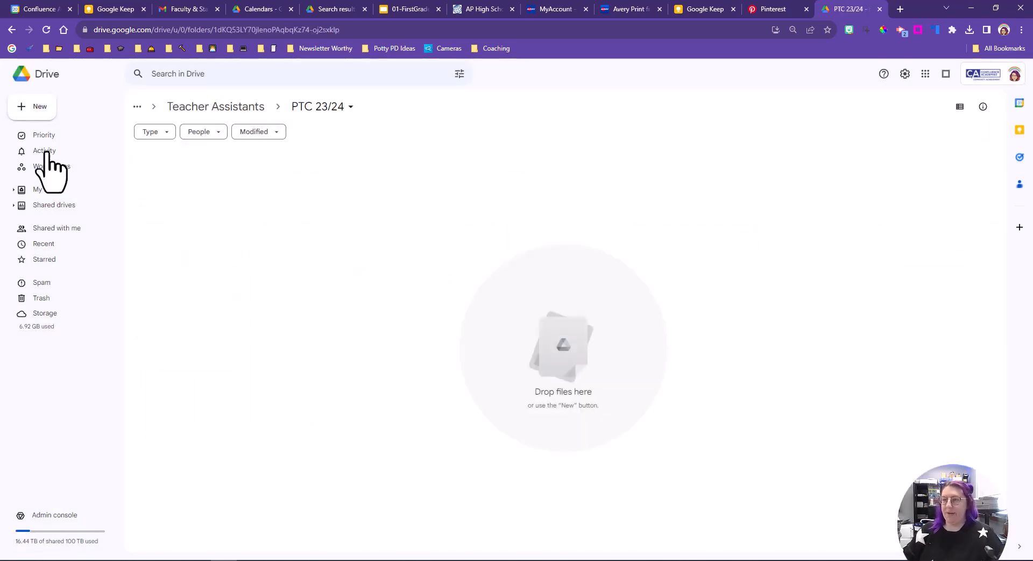
{"action": "left_click", "coordinate": [28, 103]}
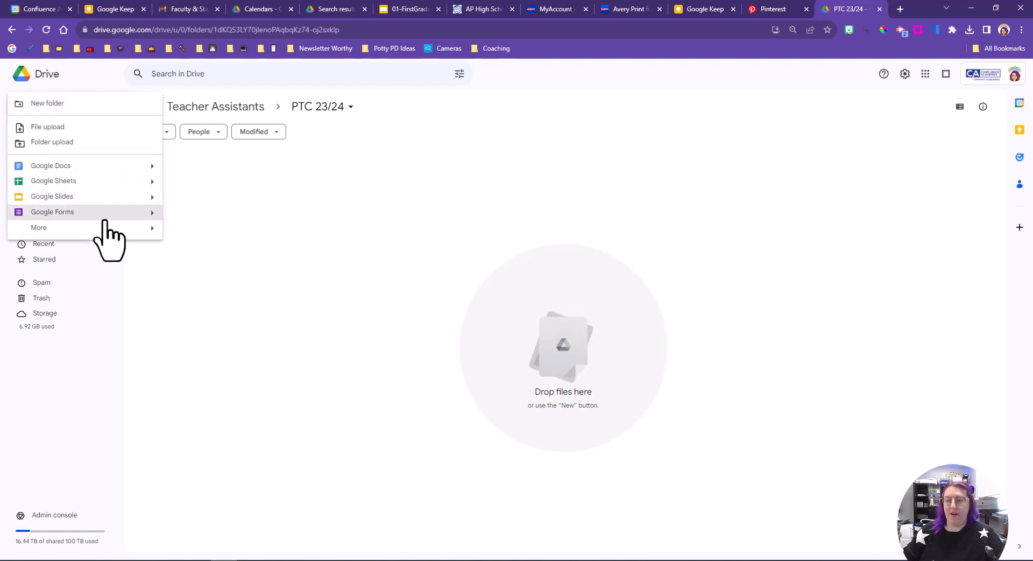
{"action": "left_click", "coordinate": [106, 212]}
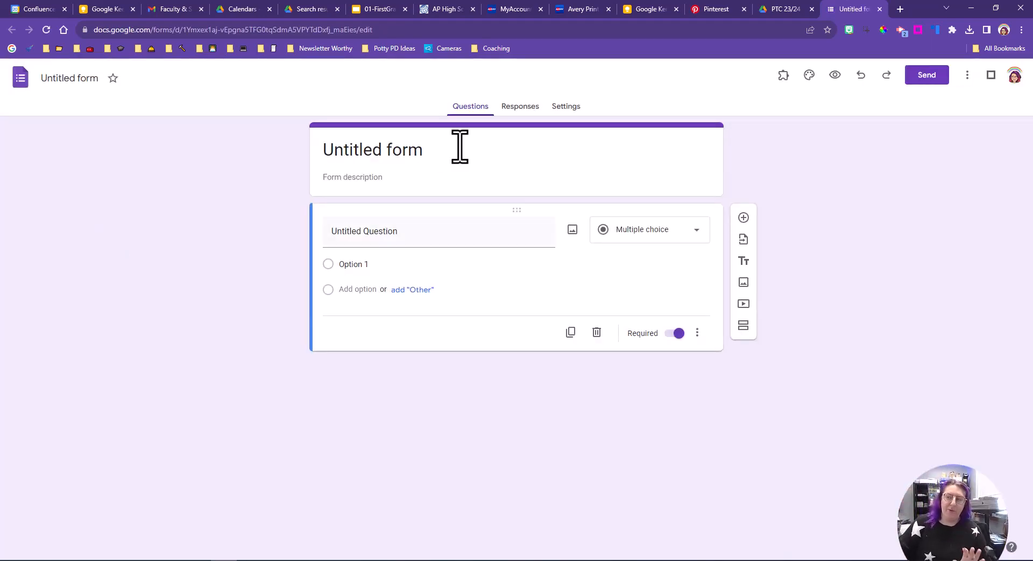
Step: Title the first question 'Parent/Guardian Name' as a short answer question
{"action": "left_click", "coordinate": [399, 237]}
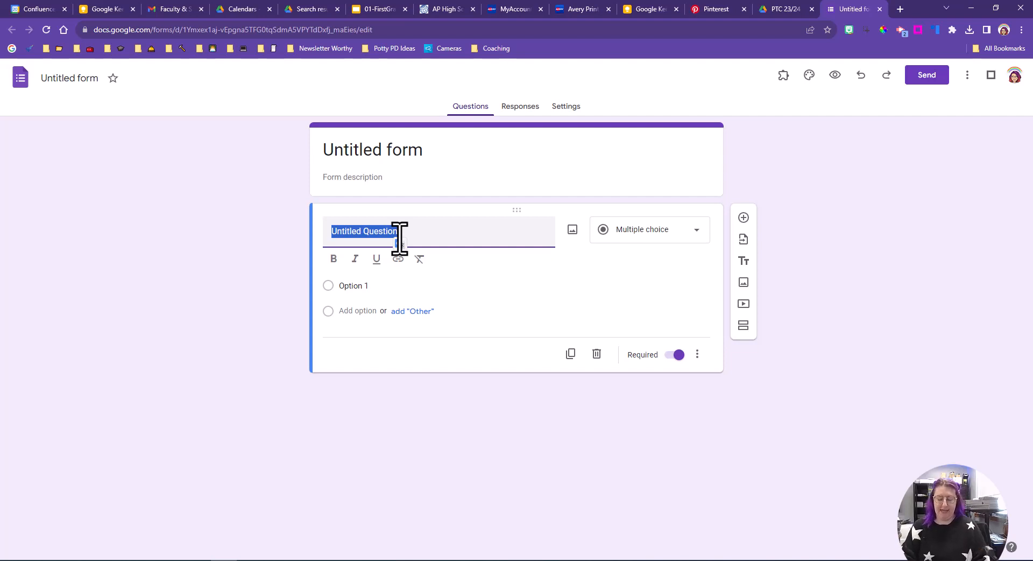
{"action": "type", "text": "Your N"}
{"action": "key", "text": "BackSpace"}
{"action": "key", "text": "BackSpace"}
{"action": "key", "text": "BackSpace"}
{"action": "key", "text": "BackSpace"}
{"action": "key", "text": "BackSpace"}
{"action": "key", "text": "BackSpace"}
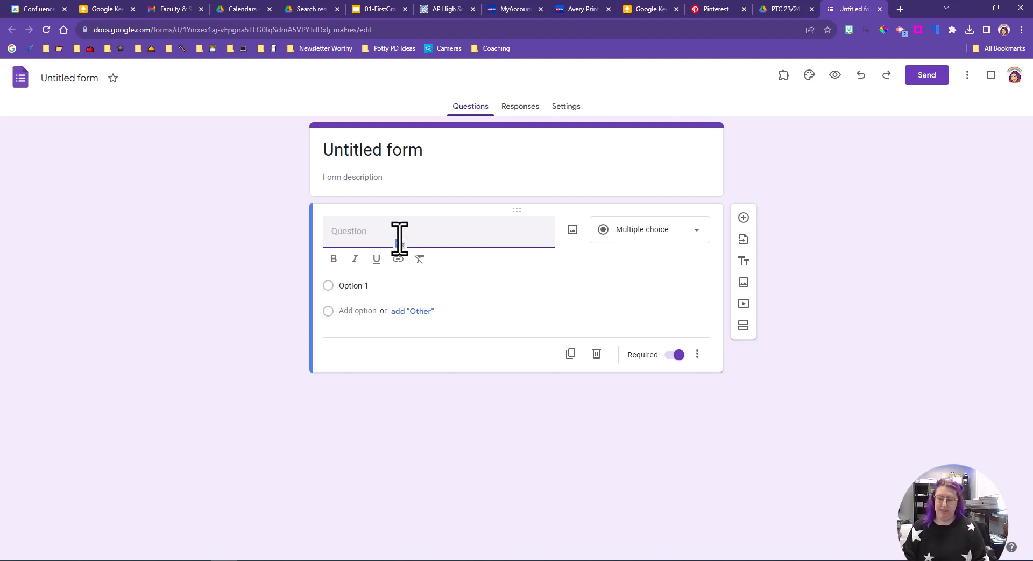
{"action": "type", "text": "Parent/"}
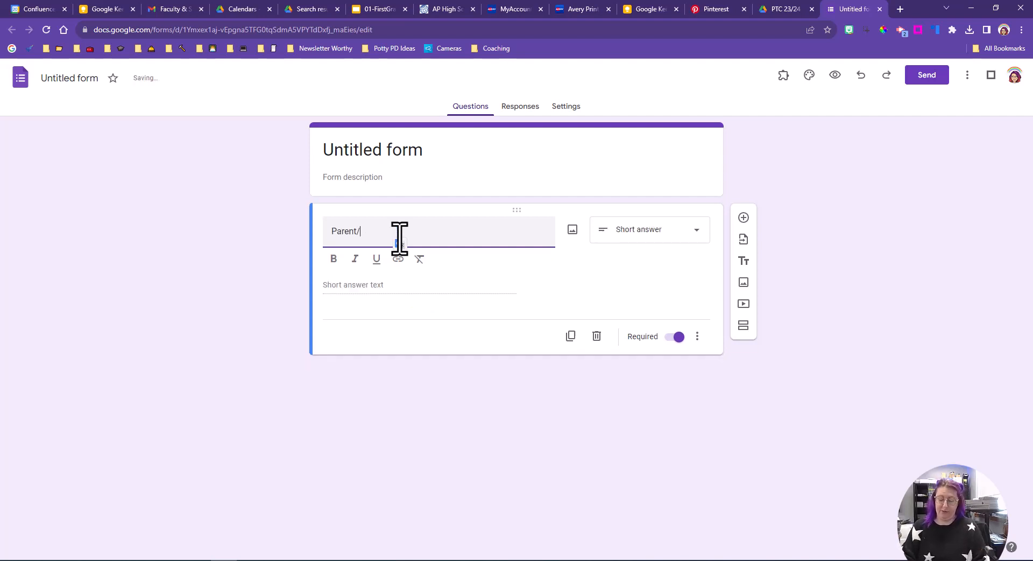
{"action": "type", "text": "Guardian Name"}
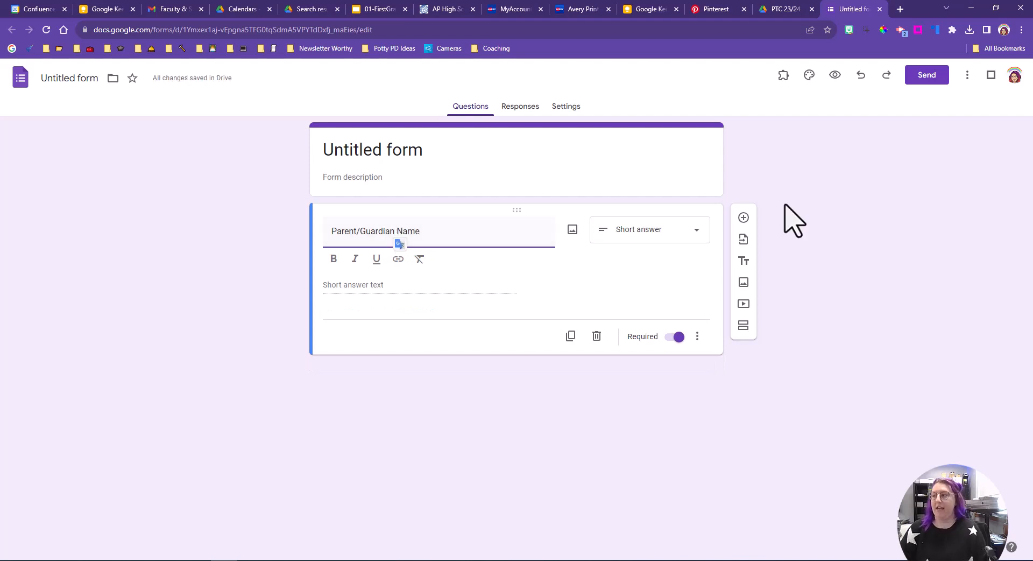
Step: Add a second question titled 'Student Name'
{"action": "left_click", "coordinate": [744, 217]}
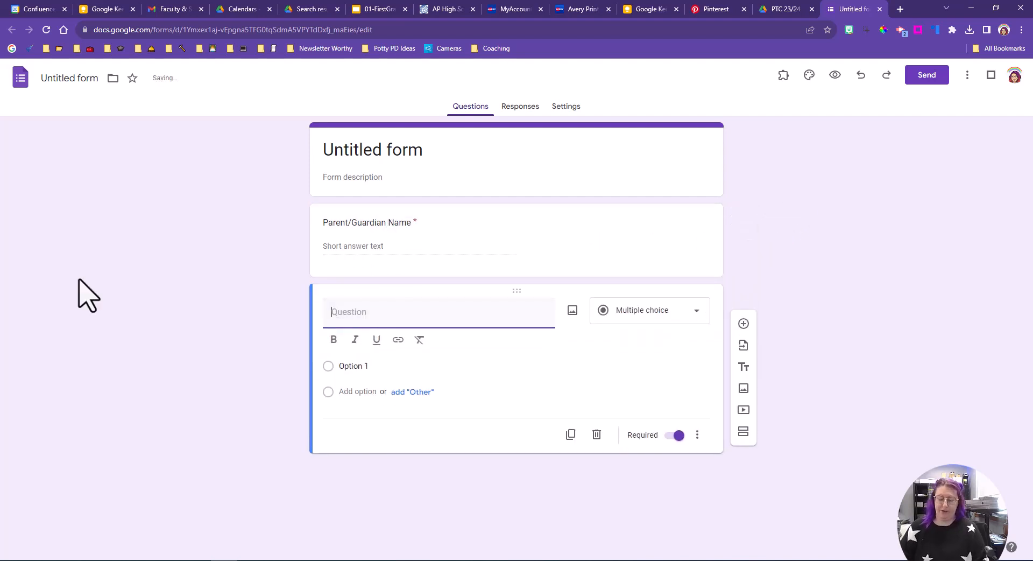
{"action": "type", "text": "Student Name"}
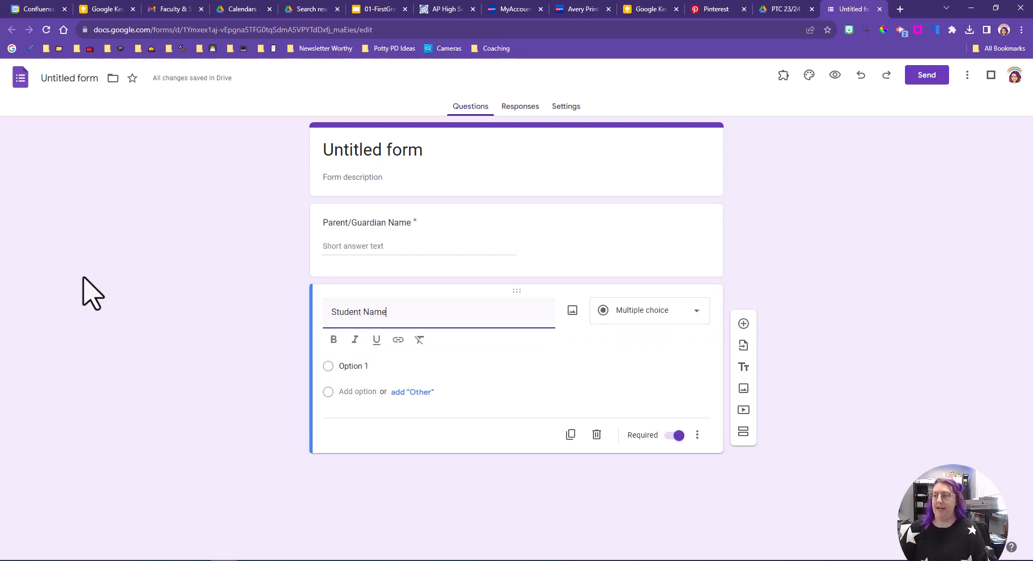
Step: Add a third question titled 'Date Preferred' and set its type to Multiple choice
{"action": "left_click", "coordinate": [744, 323]}
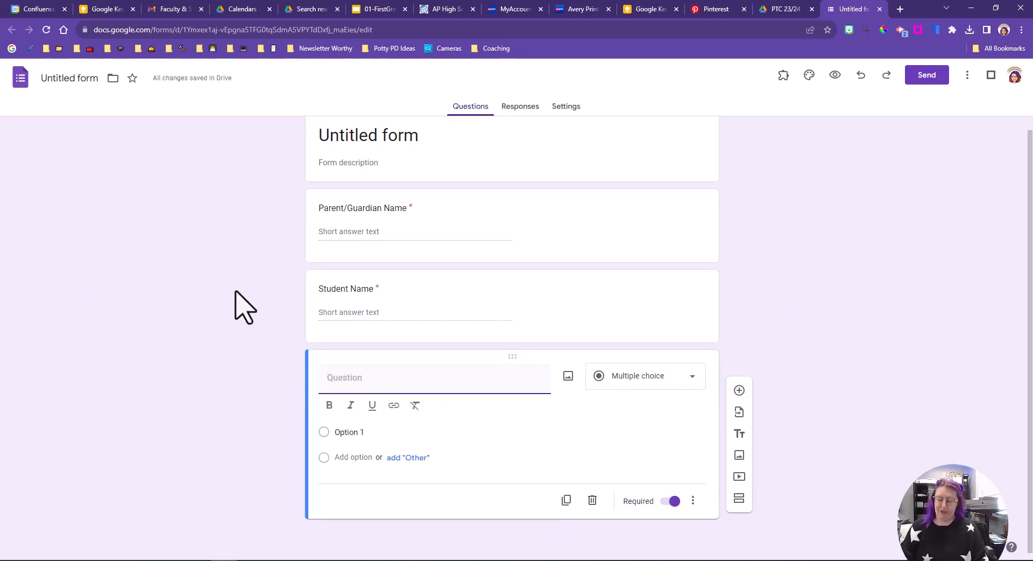
{"action": "type", "text": "Date P"}
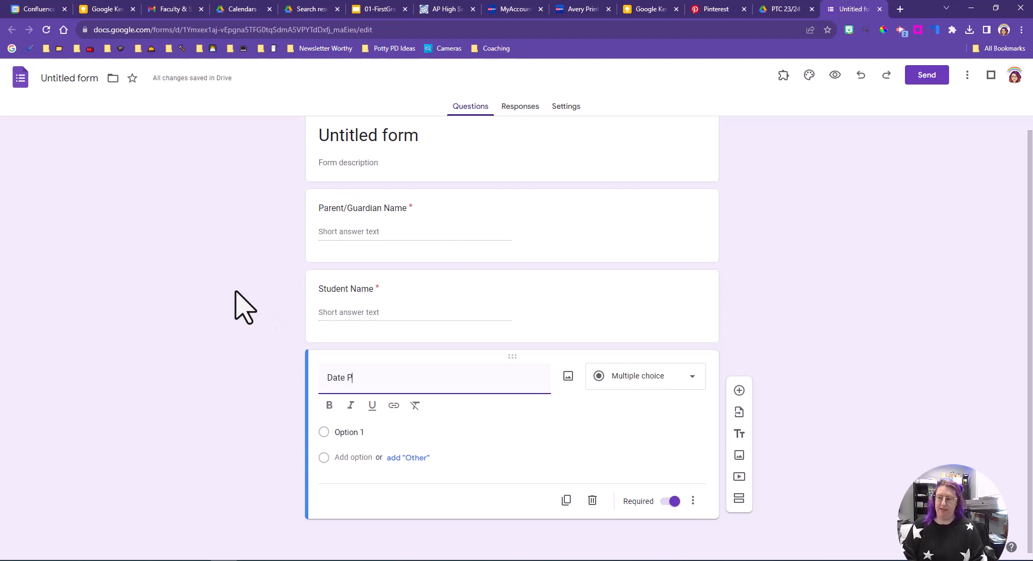
{"action": "type", "text": "referred"}
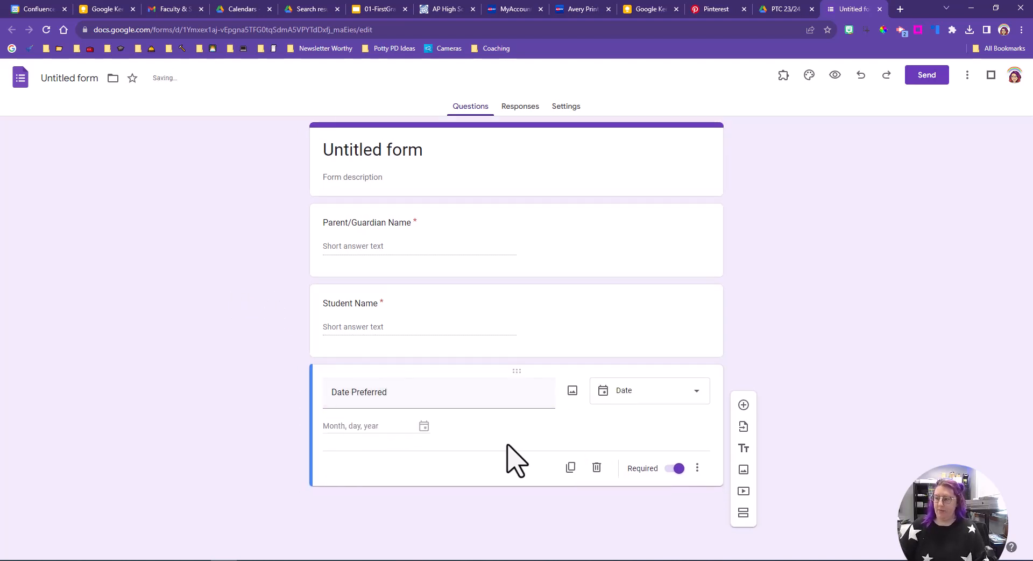
{"action": "left_click", "coordinate": [651, 397]}
{"action": "left_click", "coordinate": [651, 398]}
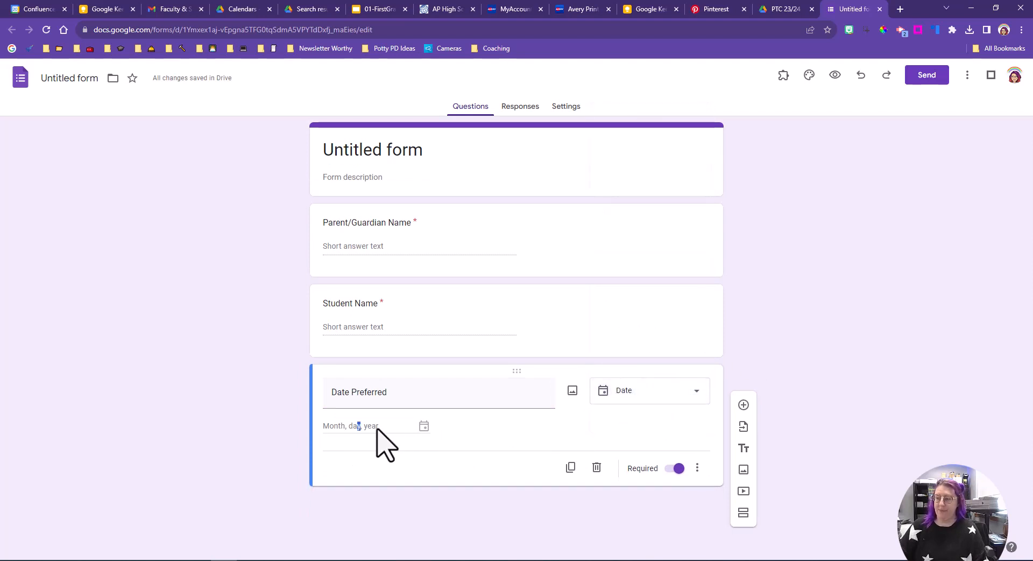
{"action": "left_click", "coordinate": [679, 395]}
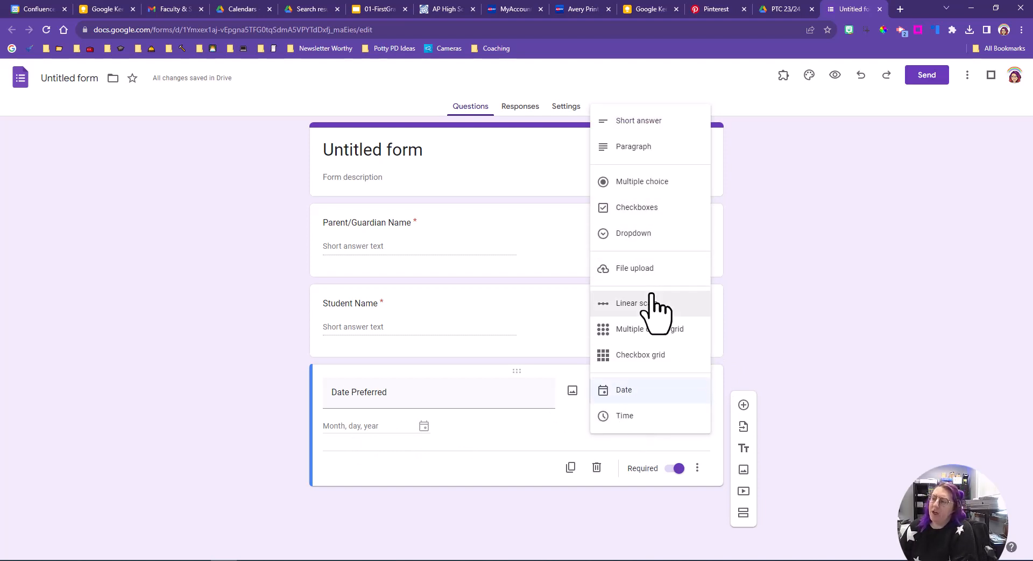
{"action": "left_click", "coordinate": [663, 183]}
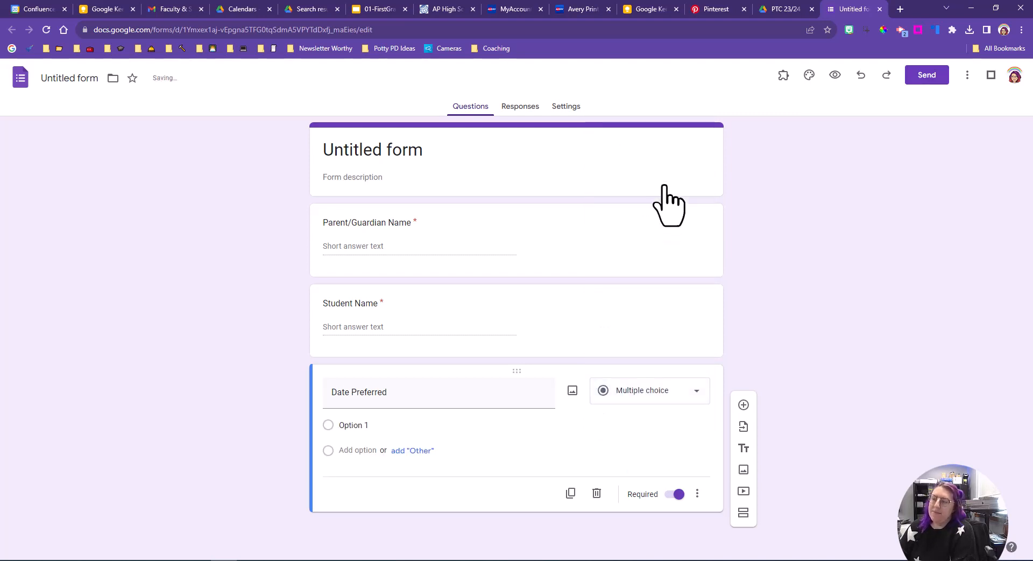
Step: Enter 'October 25, 2023' and 'October 26, 2023' as the Date Preferred answer options
{"action": "left_click", "coordinate": [381, 426]}
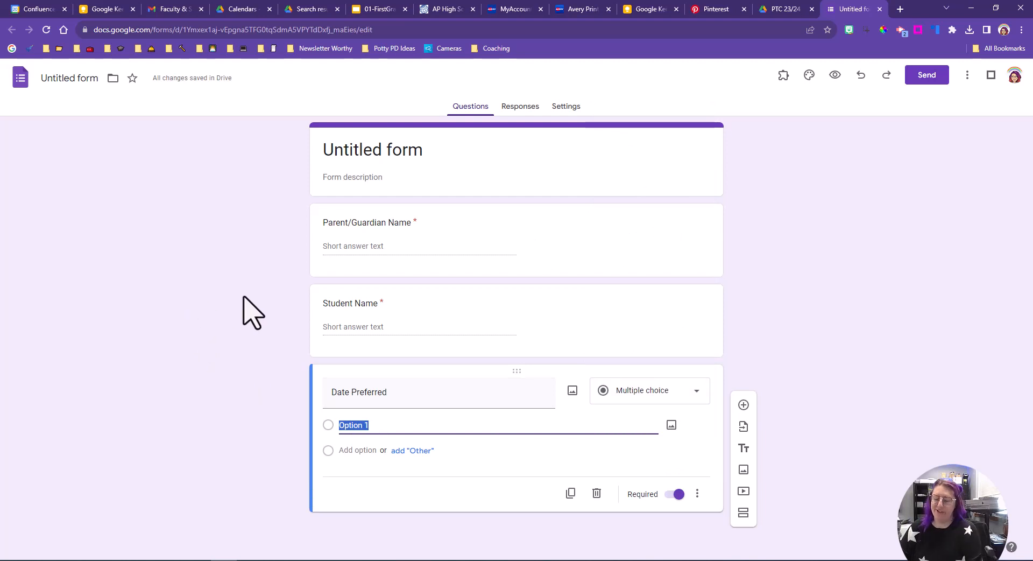
{"action": "type", "text": "October"}
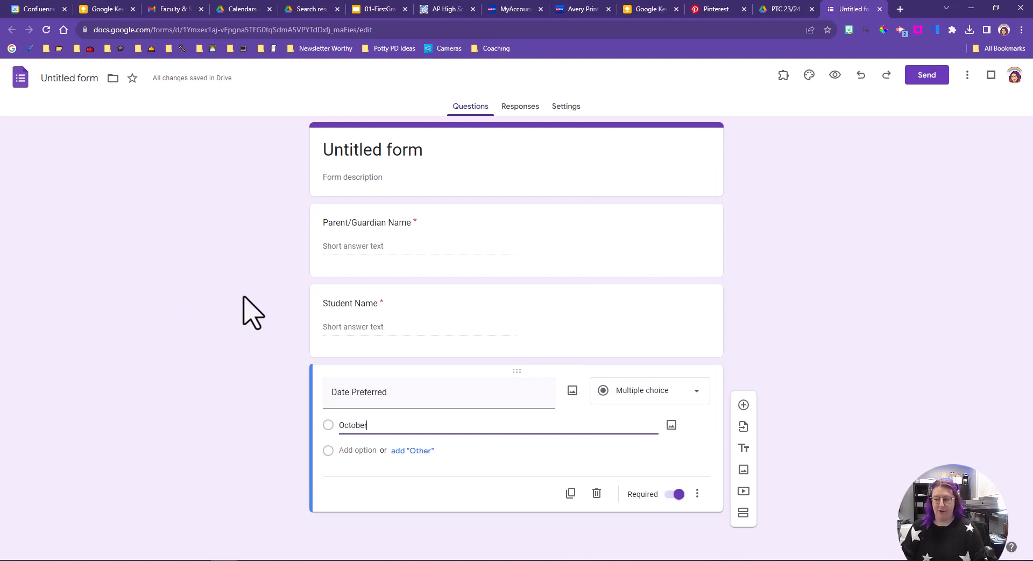
{"action": "type", "text": " 25"}
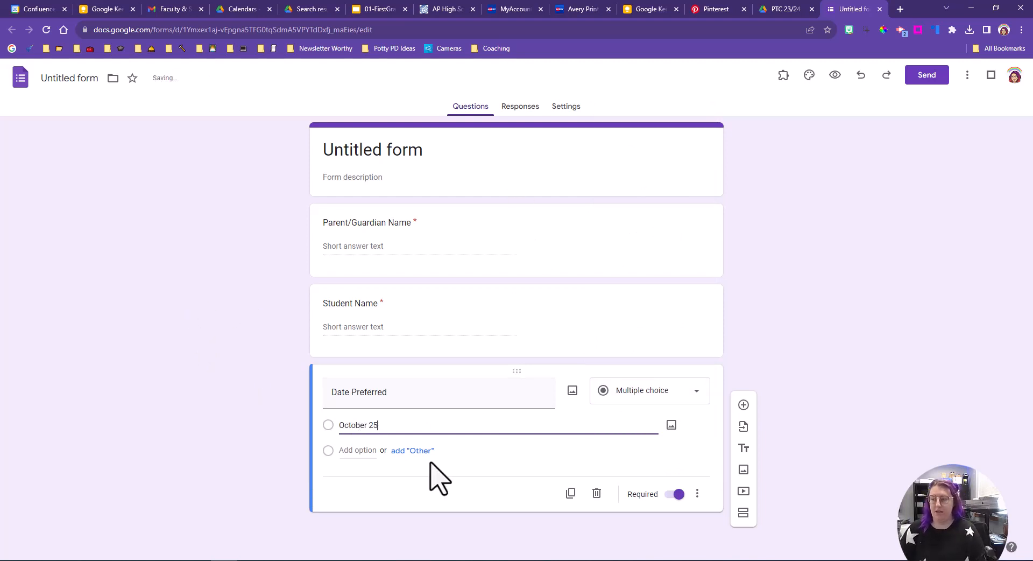
{"action": "type", "text": ", 2023"}
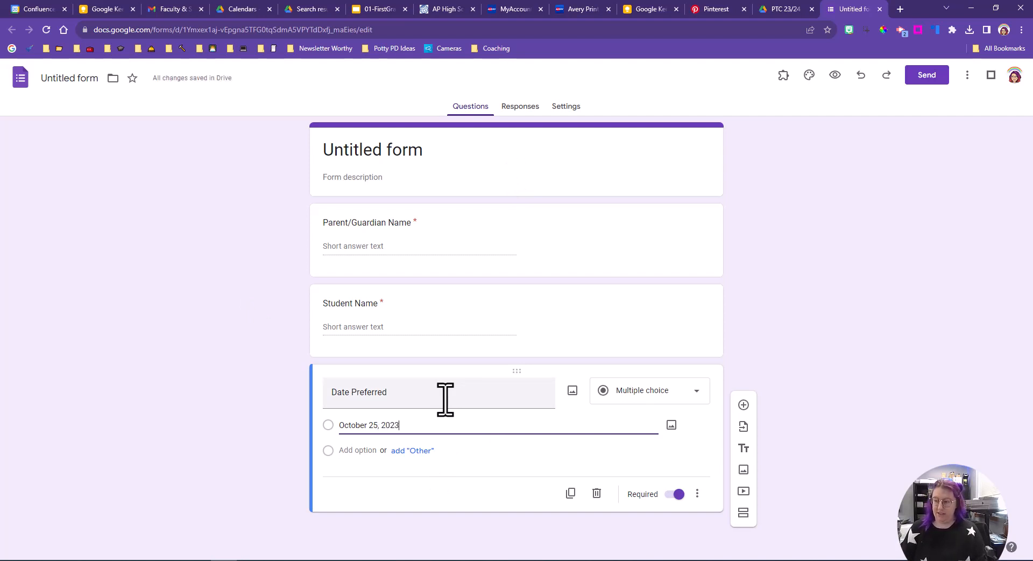
{"action": "key", "text": "Tab"}
{"action": "key", "text": "Tab"}
{"action": "type", "text": "October "}
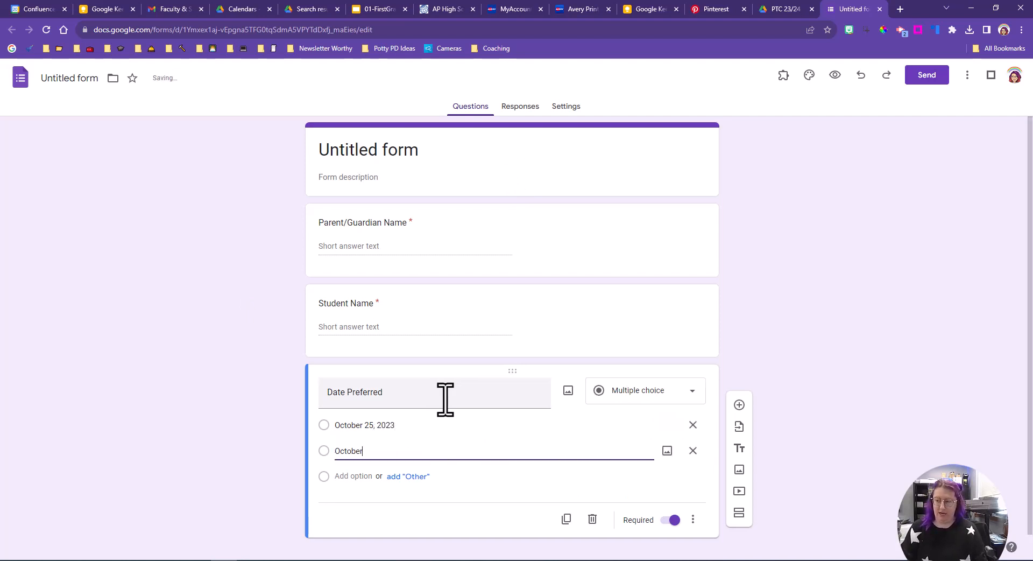
{"action": "type", "text": "26, 2023"}
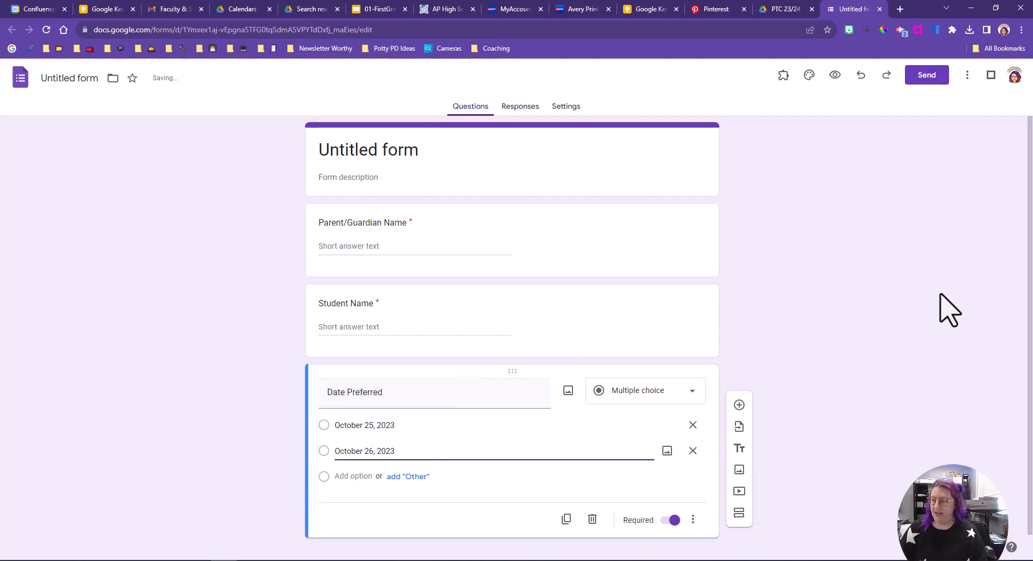
{"action": "left_click", "coordinate": [876, 304]}
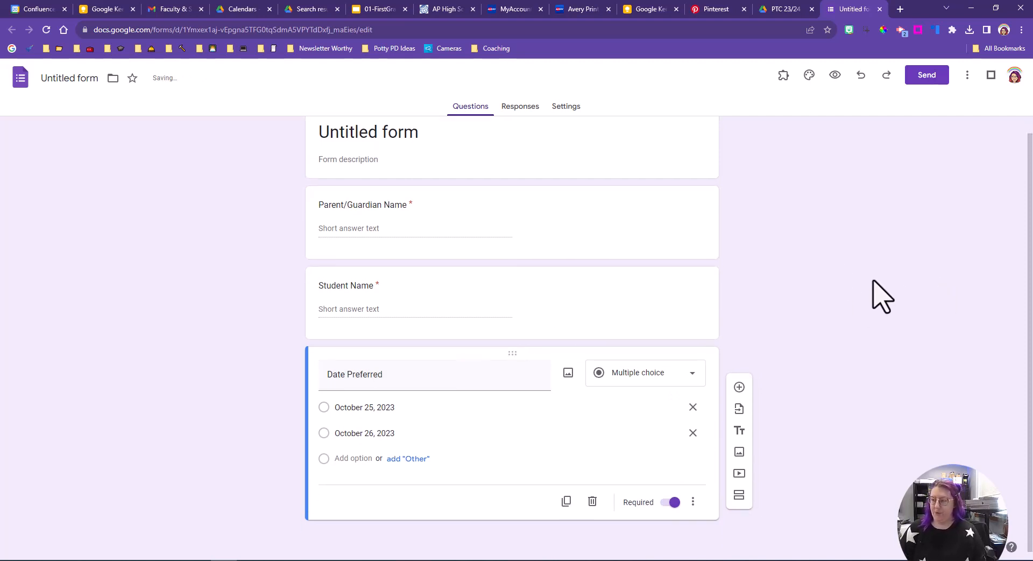
Step: Add a fourth question titled 'Time Preferred' and set its type to Checkboxes
{"action": "left_click", "coordinate": [739, 390]}
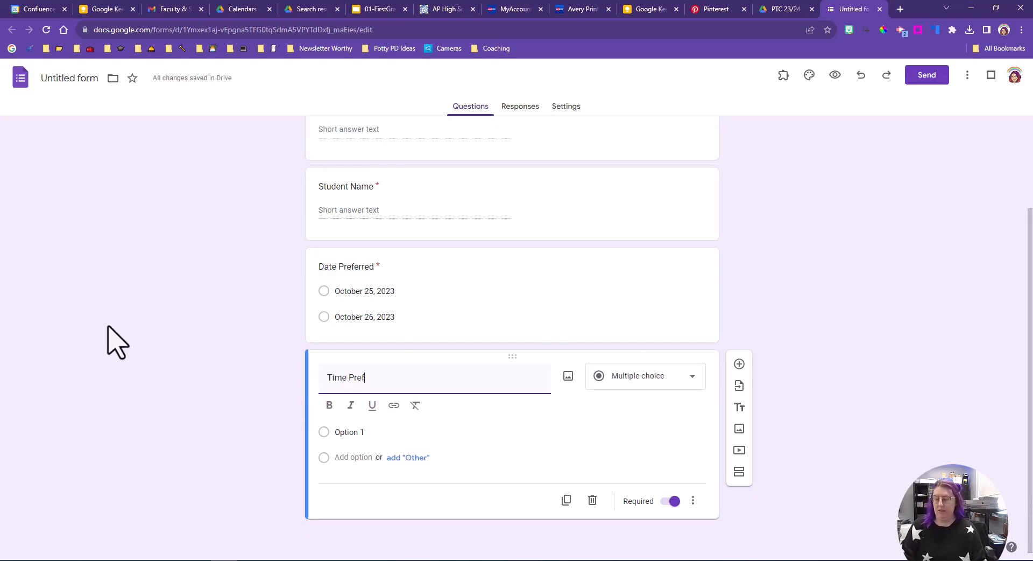
{"action": "type", "text": "d"}
{"action": "left_click", "coordinate": [382, 432]}
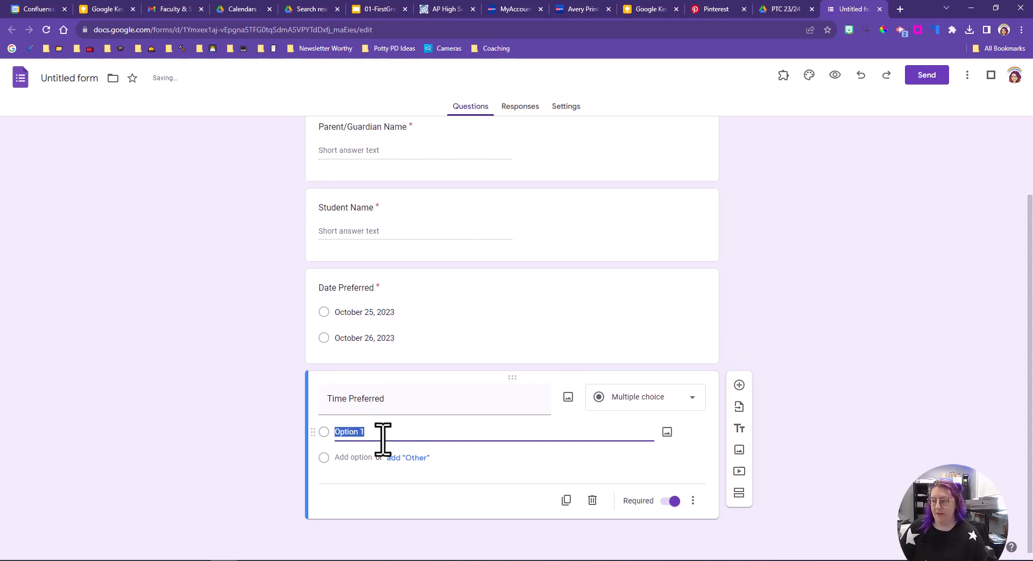
{"action": "left_click", "coordinate": [681, 410]}
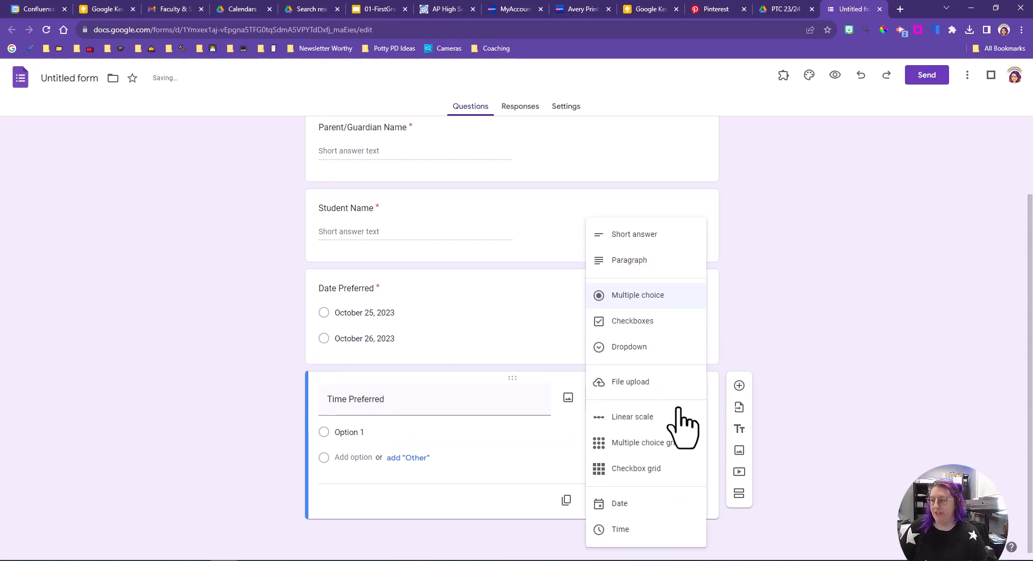
{"action": "left_click", "coordinate": [620, 530]}
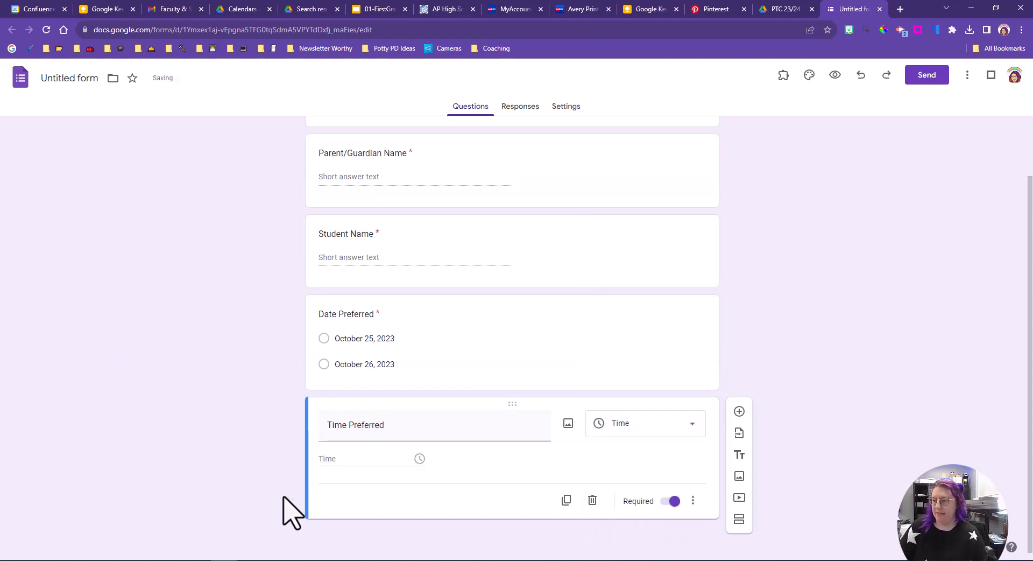
{"action": "left_click", "coordinate": [632, 428]}
{"action": "left_click", "coordinate": [670, 215]}
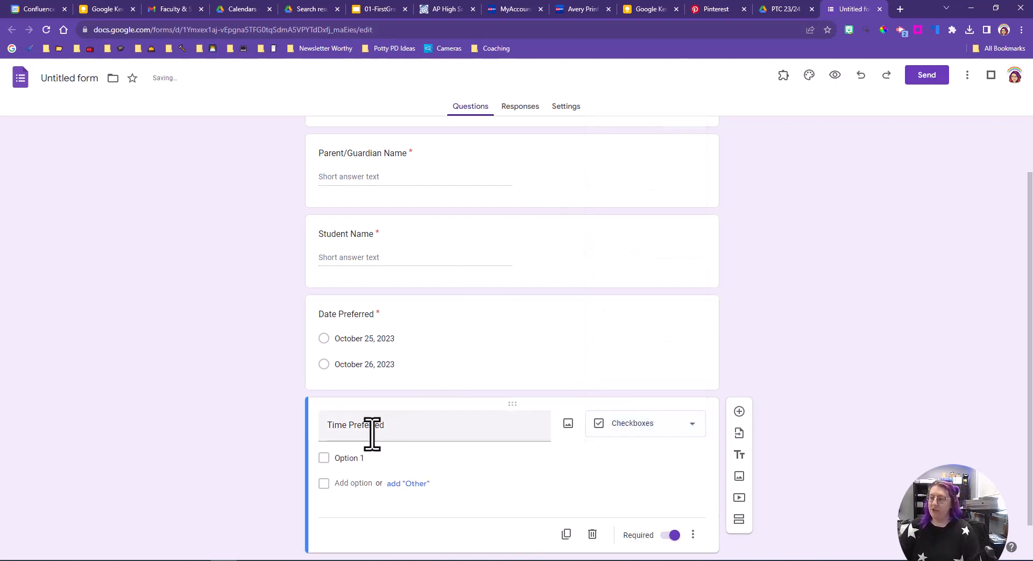
Step: Rename the fourth question to 'Time Preferred (Please select up to three)'
{"action": "triple_click", "coordinate": [409, 428]}
{"action": "left_click", "coordinate": [409, 429]}
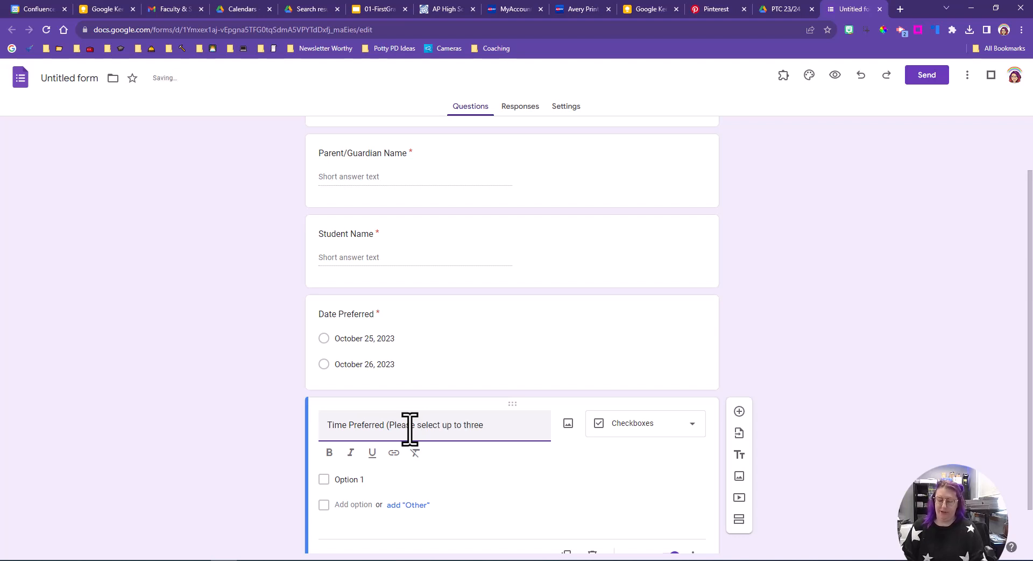
{"action": "scroll", "coordinate": [425, 419], "scroll_direction": "down", "scroll_amount": 1}
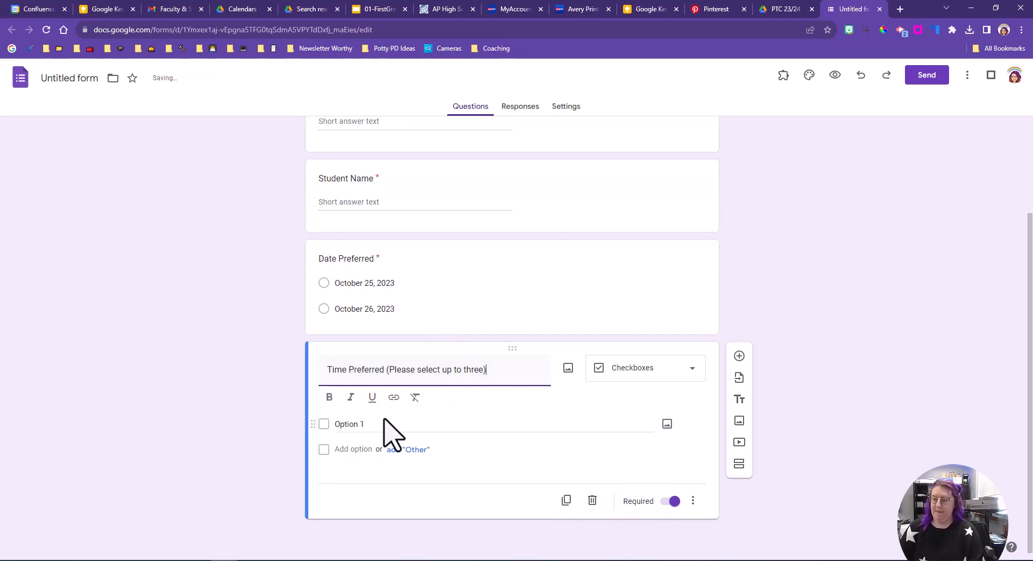
Step: Enter half-hour time options from 4:00 pm through 7:30 pm as the Time Preferred checkboxes
{"action": "left_click", "coordinate": [376, 424]}
{"action": "type", "text": "4"}
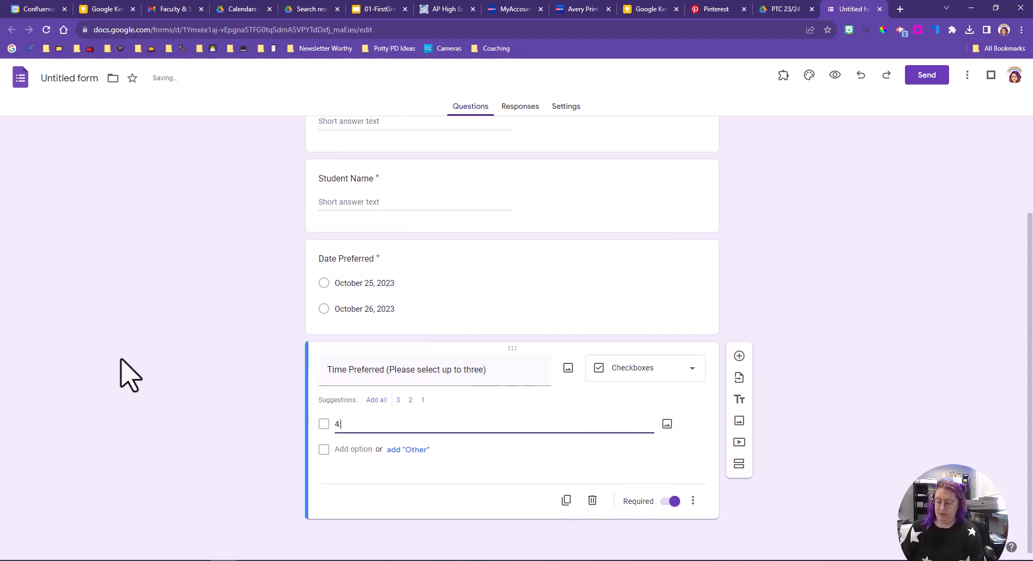
{"action": "type", "text": ":00 pm"}
{"action": "key", "text": "Tab"}
{"action": "key", "text": "Tab"}
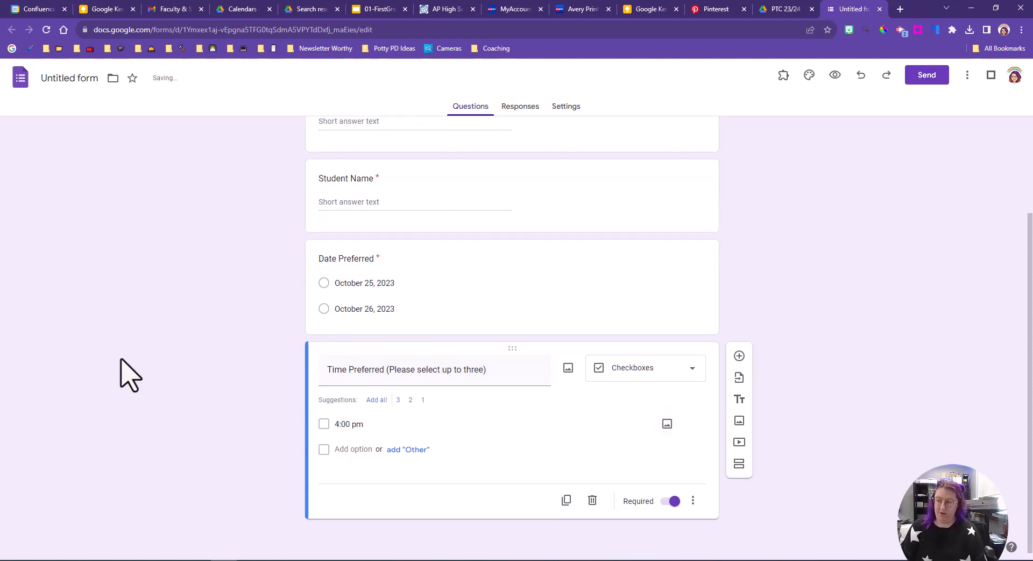
{"action": "type", "text": "4"}
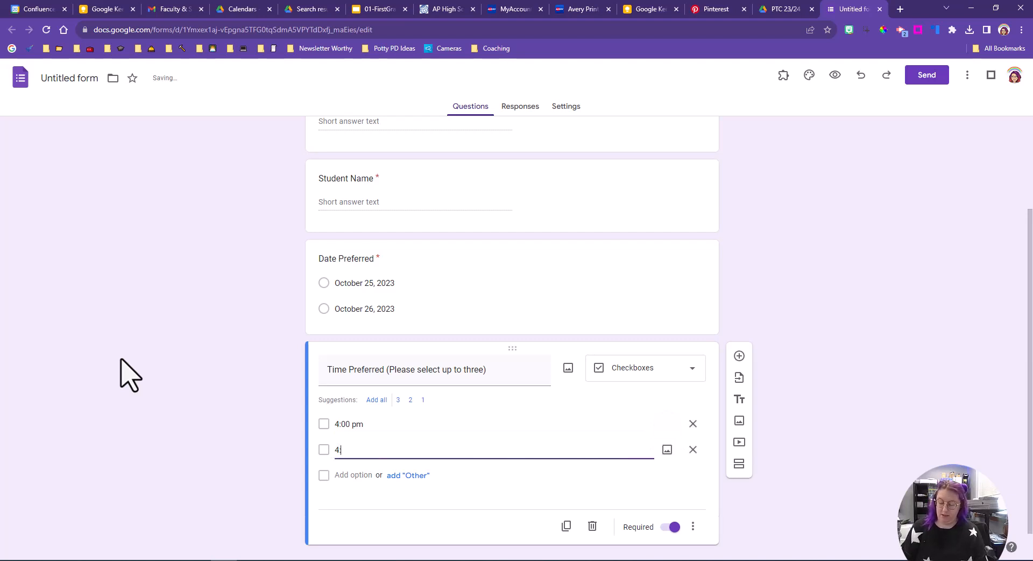
{"action": "type", "text": ":30 pm"}
{"action": "key", "text": "Tab"}
{"action": "key", "text": "Tab"}
{"action": "key", "text": "Tab"}
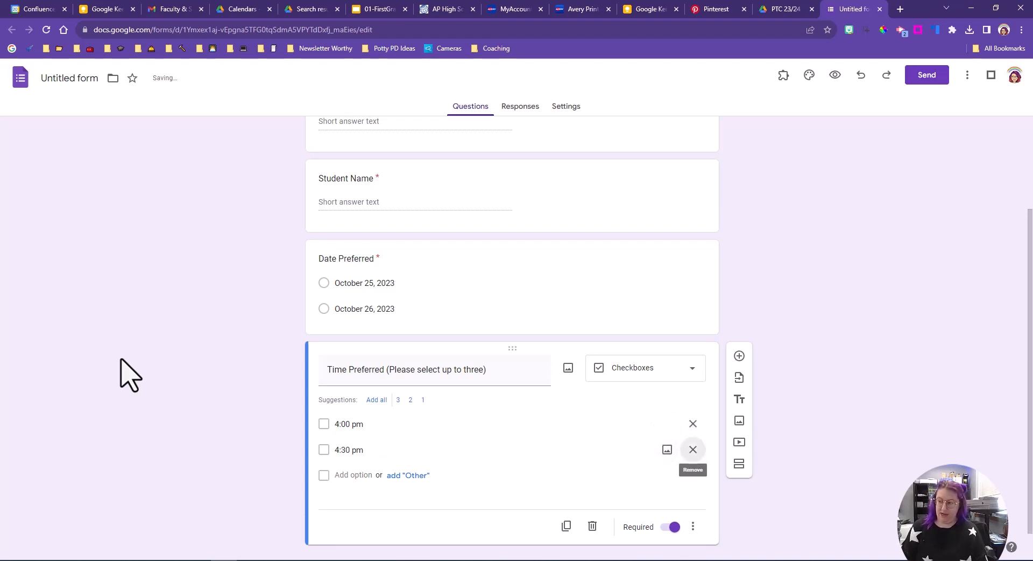
{"action": "key", "text": "Tab"}
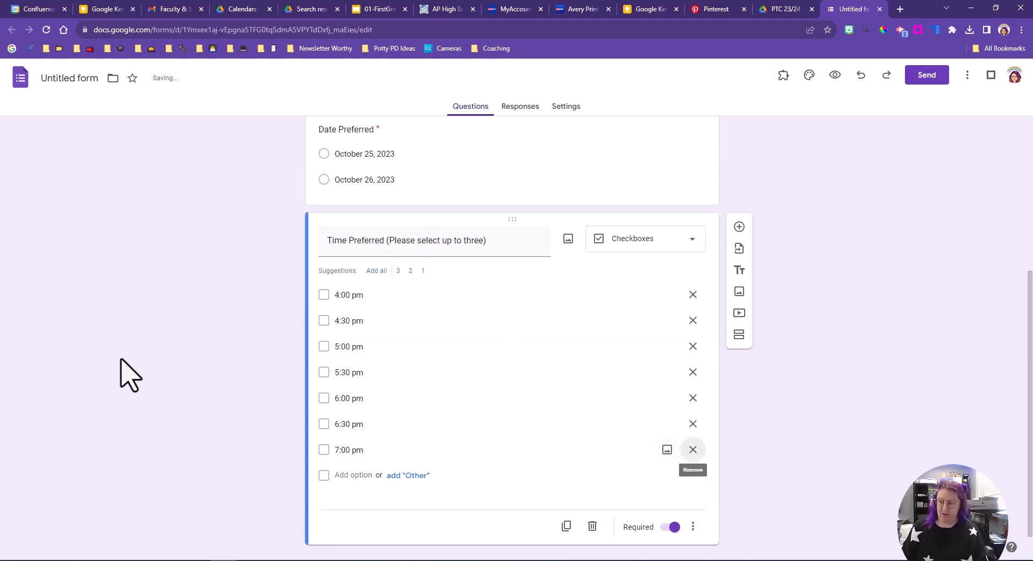
{"action": "key", "text": "Tab"}
{"action": "type", "text": "7"}
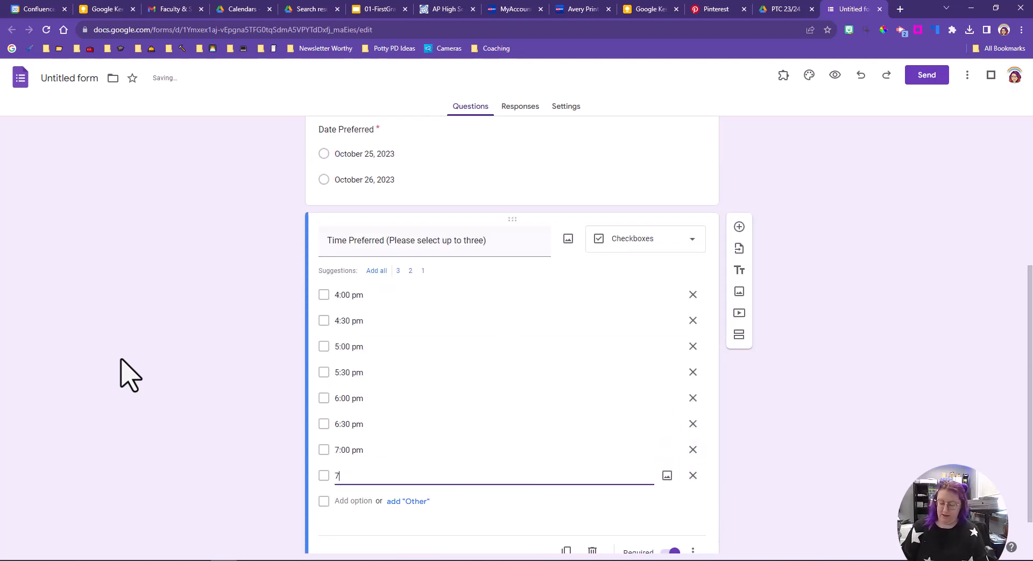
{"action": "left_click", "coordinate": [132, 331]}
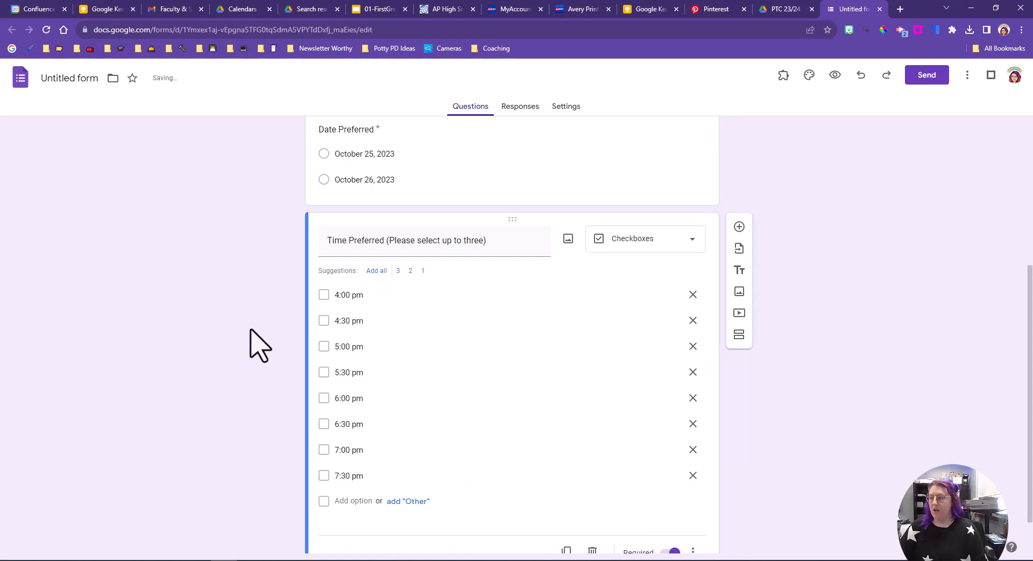
{"action": "scroll", "coordinate": [251, 330], "scroll_direction": "down", "scroll_amount": 1}
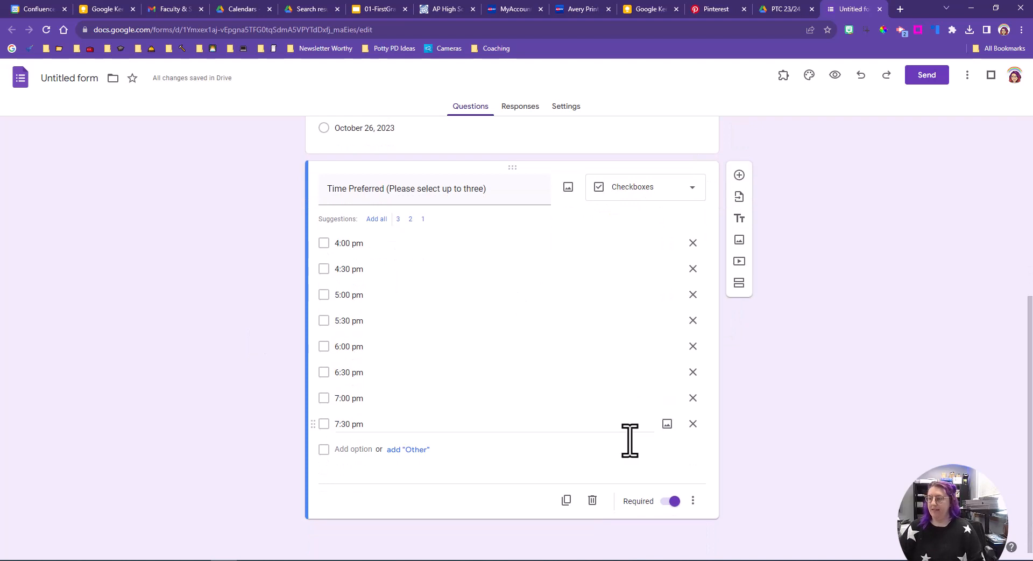
Step: Add response validation to the time question: select at most 3, with error text 'Please select at most 3.'
{"action": "triple_click", "coordinate": [381, 189]}
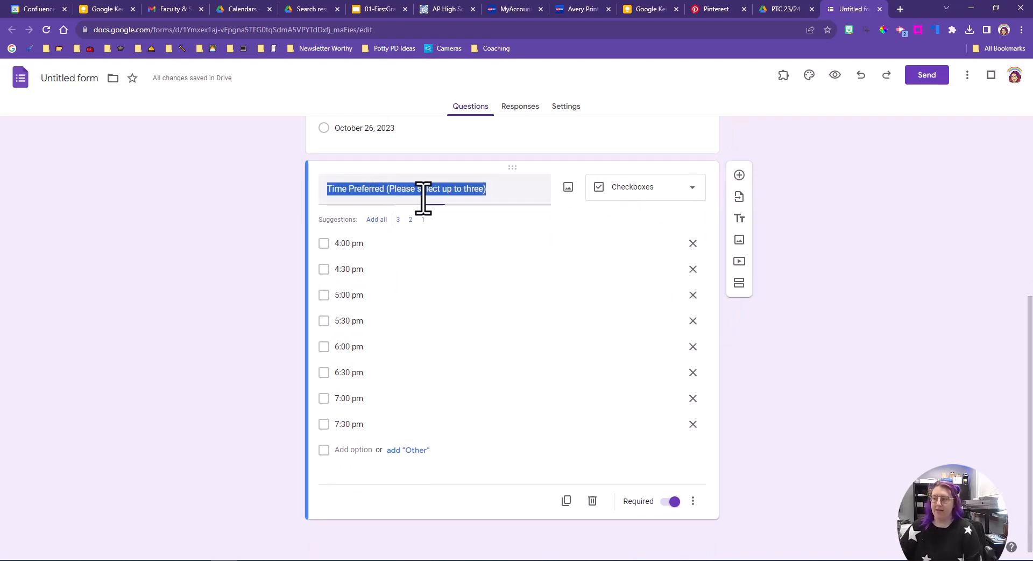
{"action": "left_click", "coordinate": [219, 286]}
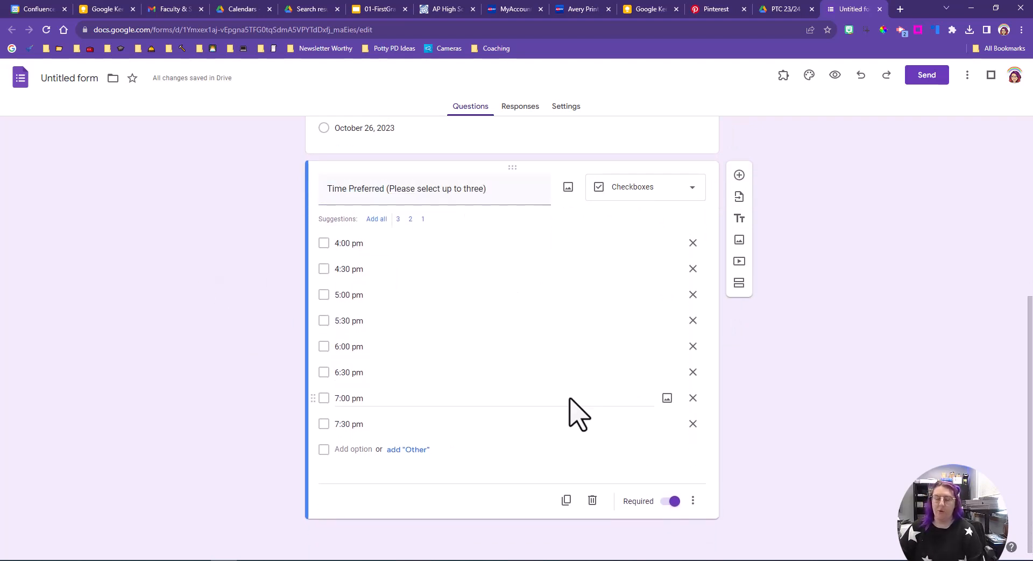
{"action": "left_click", "coordinate": [693, 503]}
{"action": "left_click", "coordinate": [775, 494]}
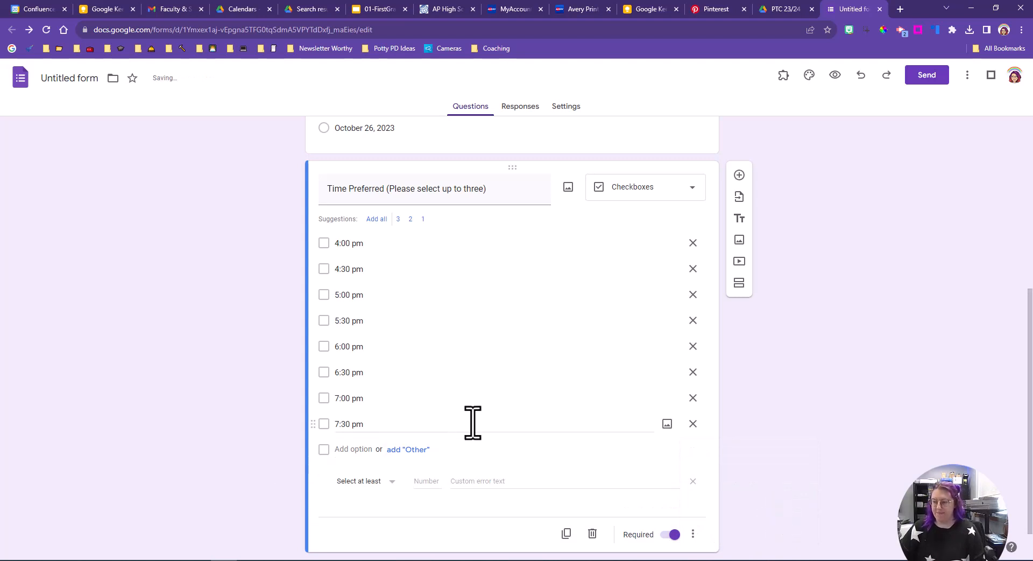
{"action": "left_click", "coordinate": [370, 483]}
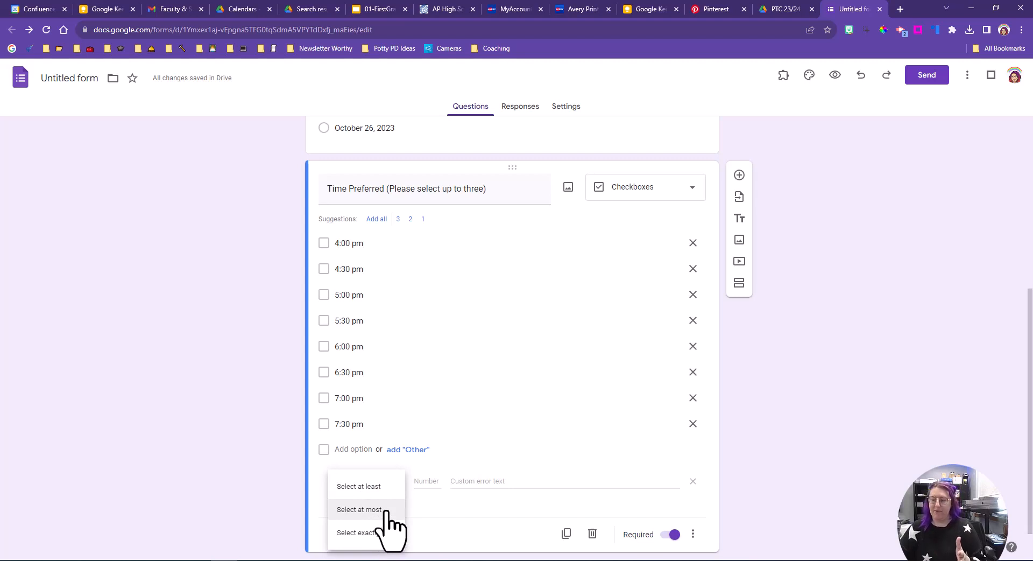
{"action": "left_click", "coordinate": [381, 510]}
{"action": "left_click", "coordinate": [425, 480]}
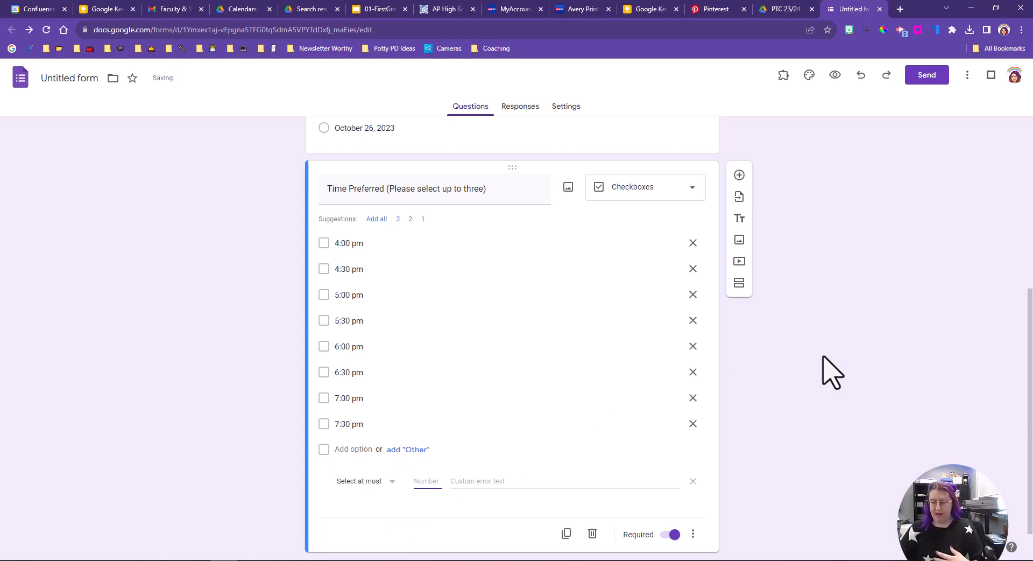
{"action": "type", "text": "Please select at most 3."}
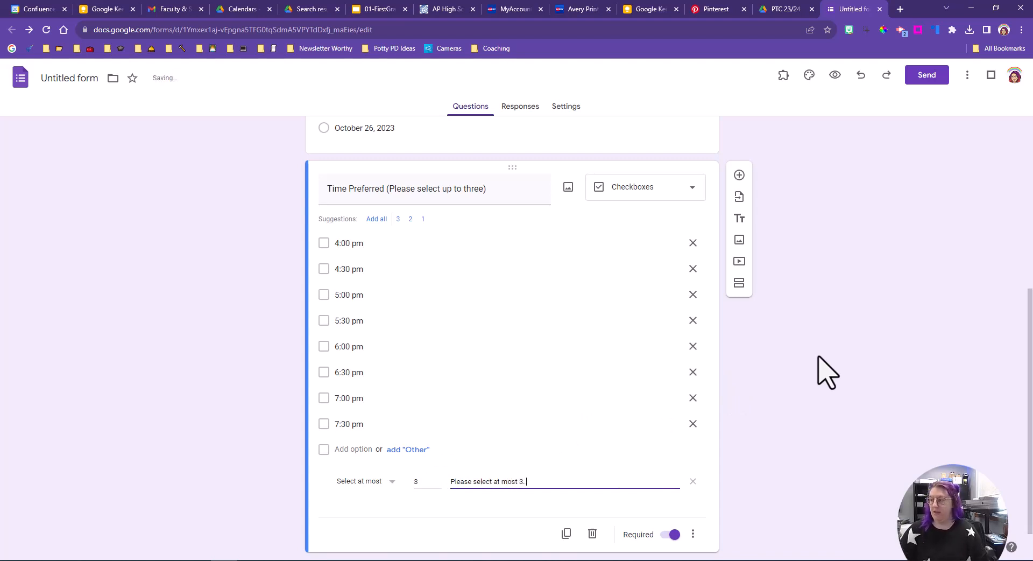
{"action": "left_click", "coordinate": [813, 369]}
{"action": "scroll", "coordinate": [564, 299], "scroll_direction": "down", "scroll_amount": 1}
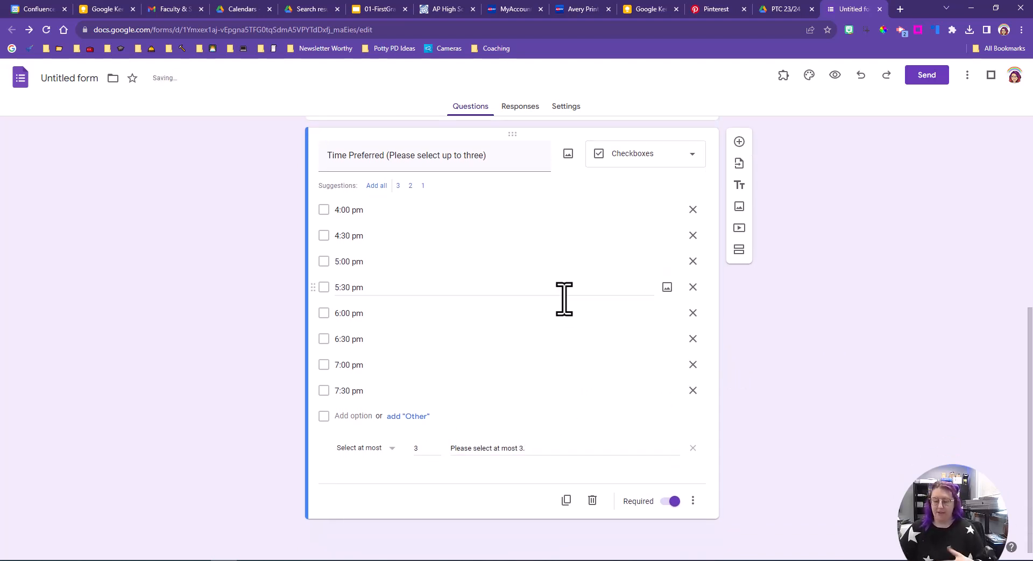
Step: Add a Short answer question titled 'What is your preferred method of contact? Please provide related contact information.'
{"action": "left_click", "coordinate": [739, 141]}
{"action": "type", "text": "Please provide"}
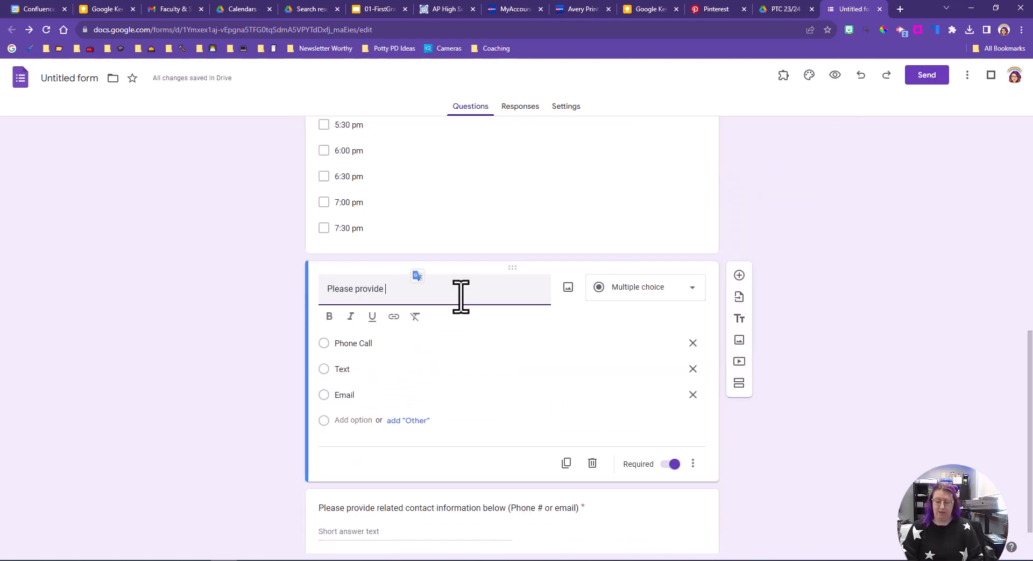
{"action": "key", "text": "ctrl+a"}
{"action": "type", "text": "What is"}
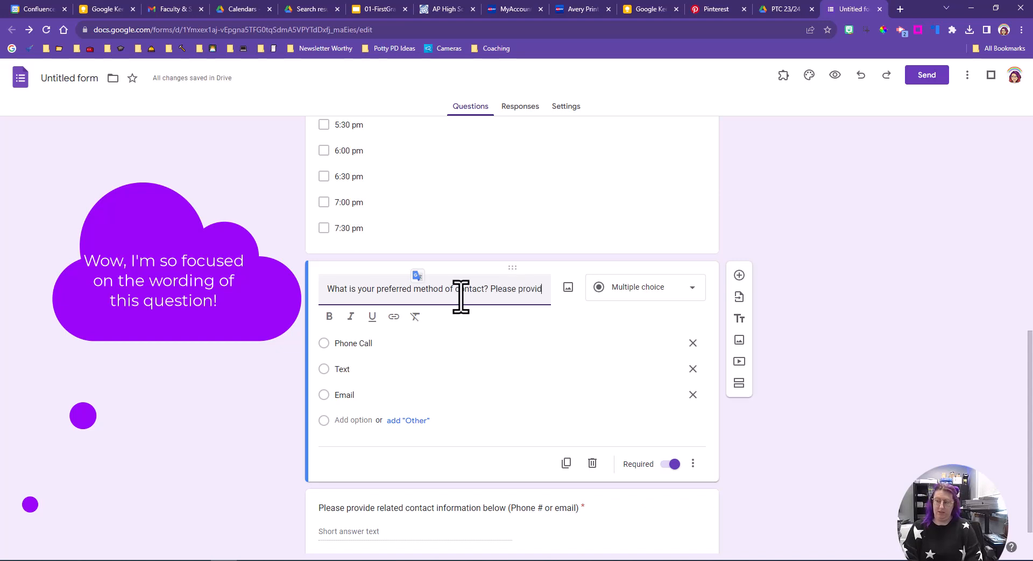
{"action": "type", "text": "e related contac"}
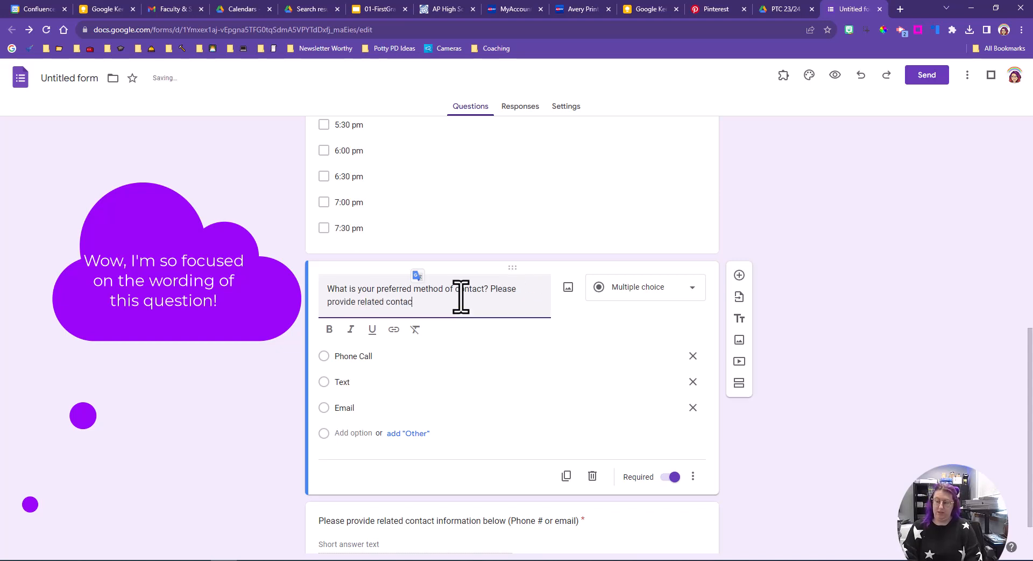
{"action": "type", "text": "."}
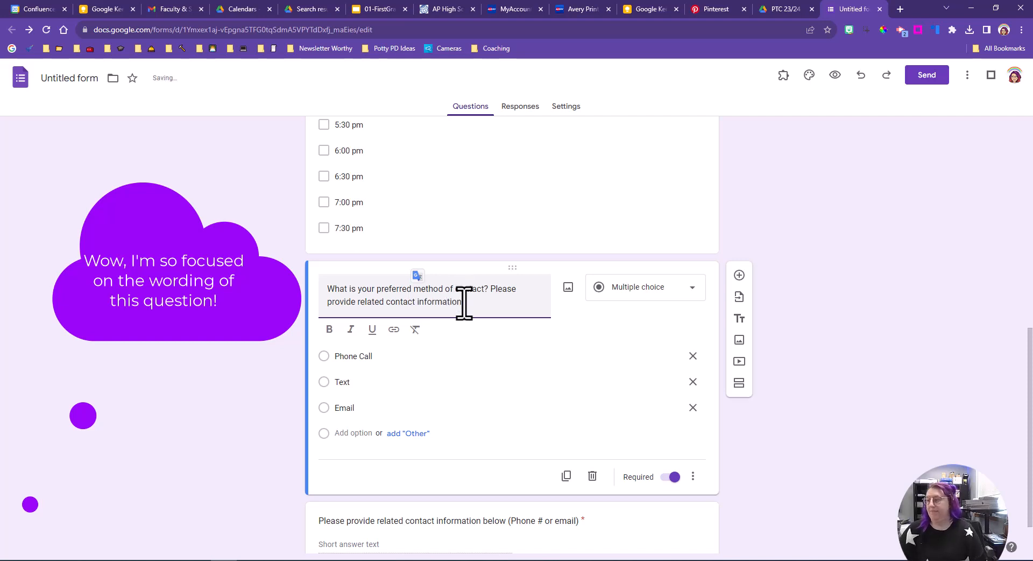
{"action": "left_click", "coordinate": [692, 287]}
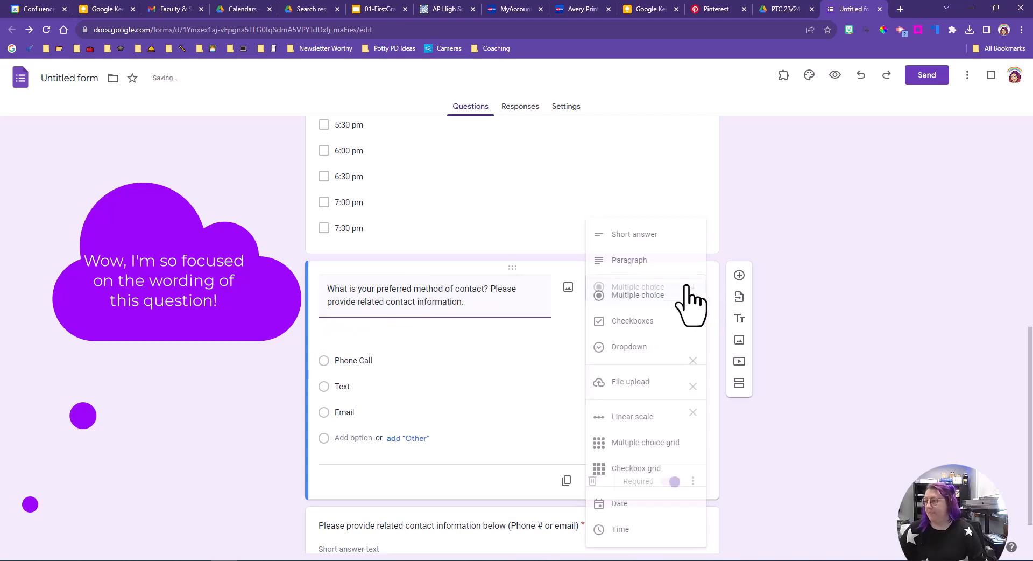
{"action": "left_click", "coordinate": [667, 234]}
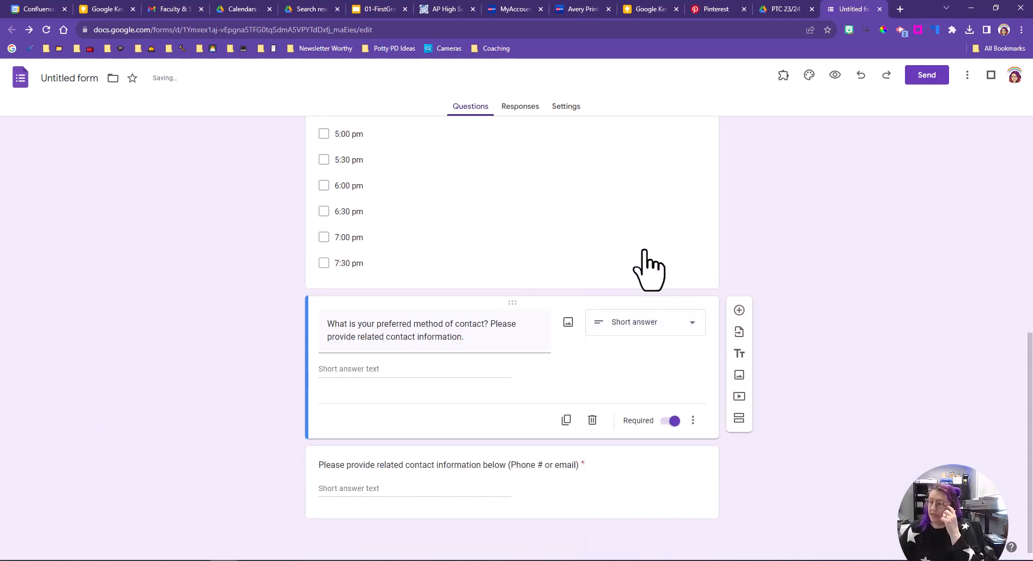
Step: Add the description 'For example - if you prefer text, please include your phone number. Thank you!' to the contact question
{"action": "left_click", "coordinate": [693, 420]}
{"action": "left_click", "coordinate": [721, 463]}
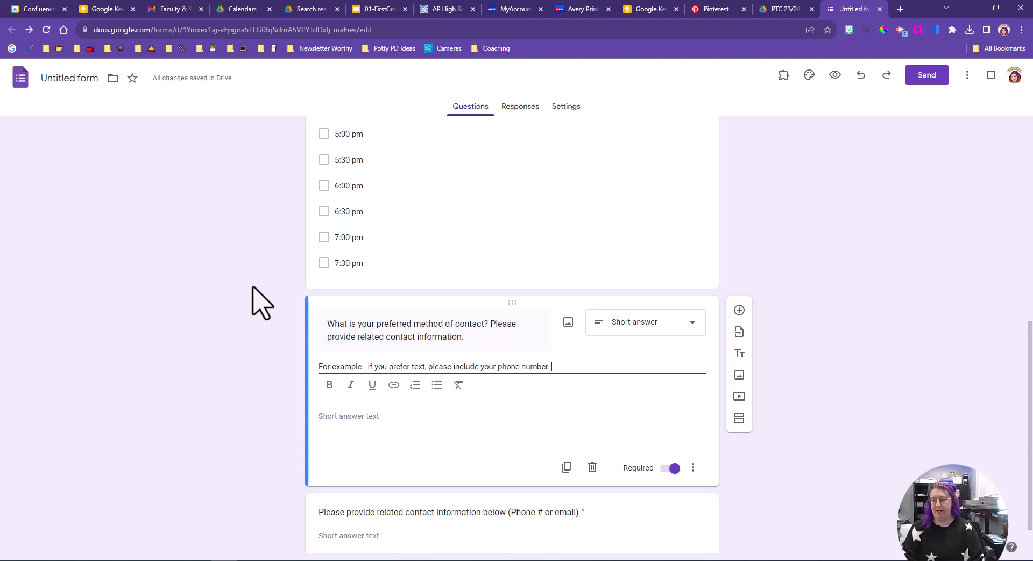
{"action": "scroll", "coordinate": [721, 414], "scroll_direction": "down", "scroll_amount": 1}
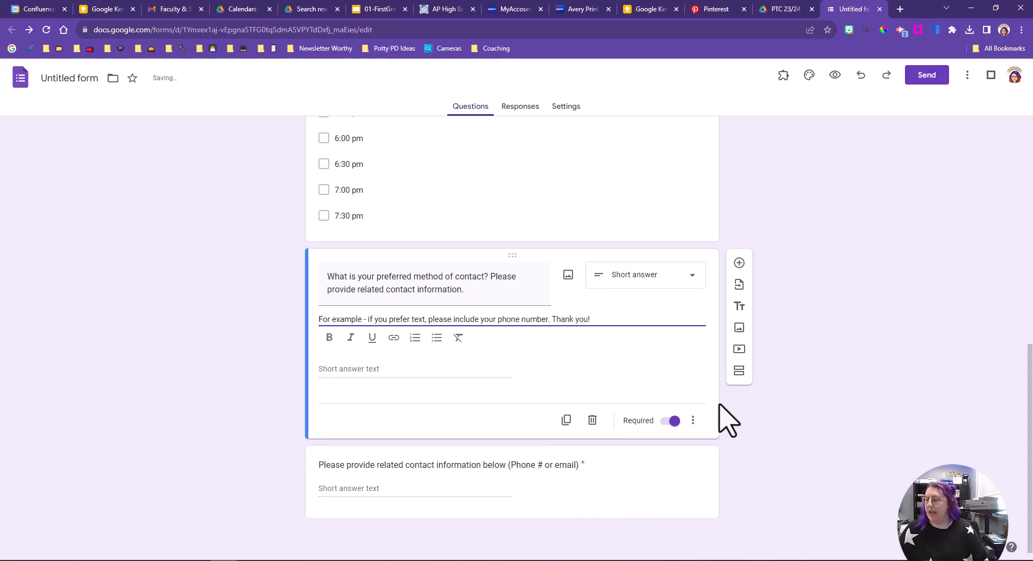
Step: Delete the 'Please provide related contact information below (Phone # or email)' question
{"action": "left_click", "coordinate": [686, 479]}
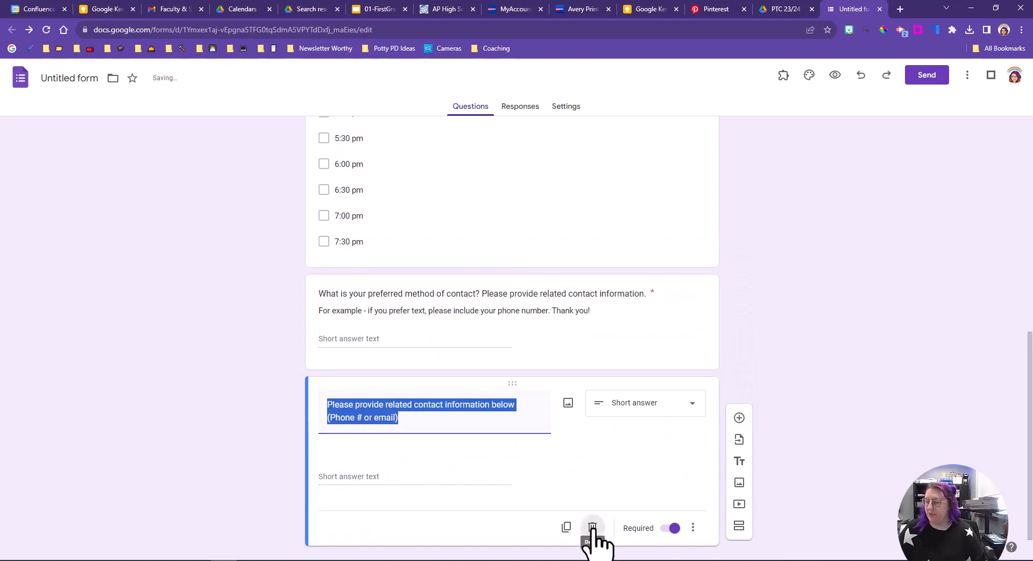
{"action": "left_click", "coordinate": [592, 521]}
{"action": "scroll", "coordinate": [392, 366], "scroll_direction": "up", "scroll_amount": 10}
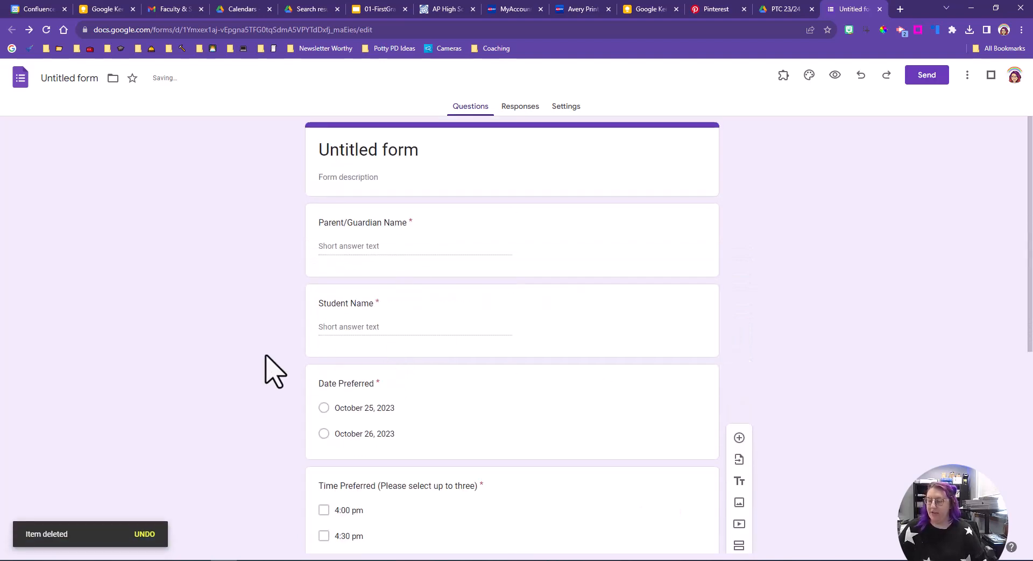
Step: Rename the form title to 'In-Person PTC Sign-Up'
{"action": "left_click", "coordinate": [396, 152]}
{"action": "double_click", "coordinate": [397, 152]}
{"action": "left_click_drag", "start_coordinate": [396, 152], "coordinate": [200, 145]}
{"action": "key", "text": "BackSpace"}
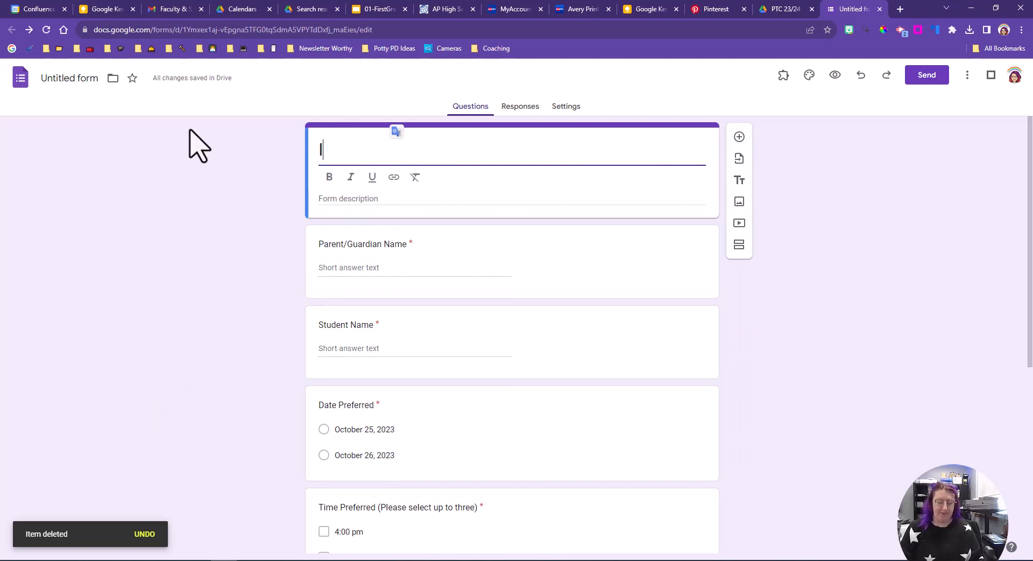
{"action": "type", "text": "In-P"}
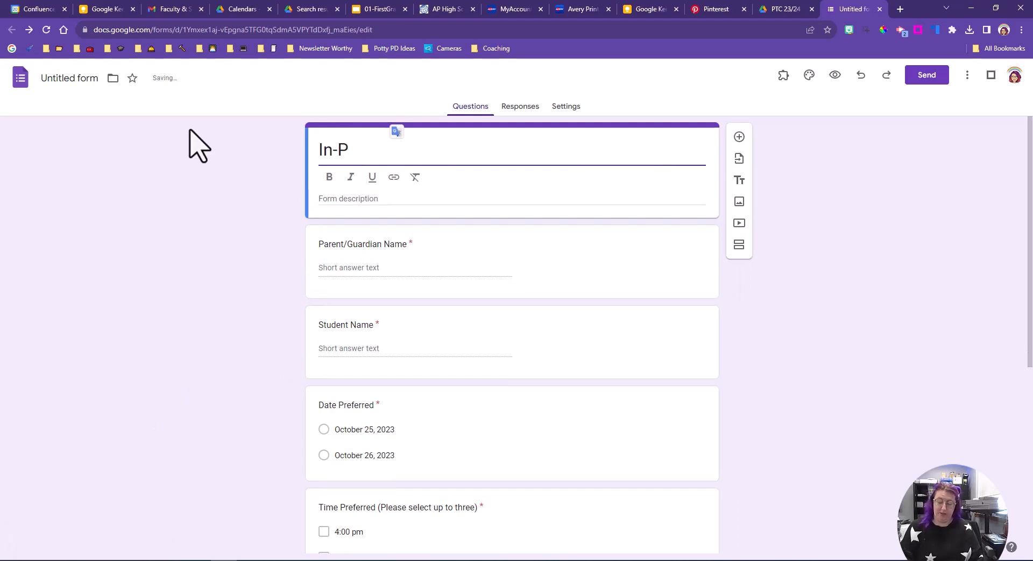
{"action": "type", "text": "erson PT"}
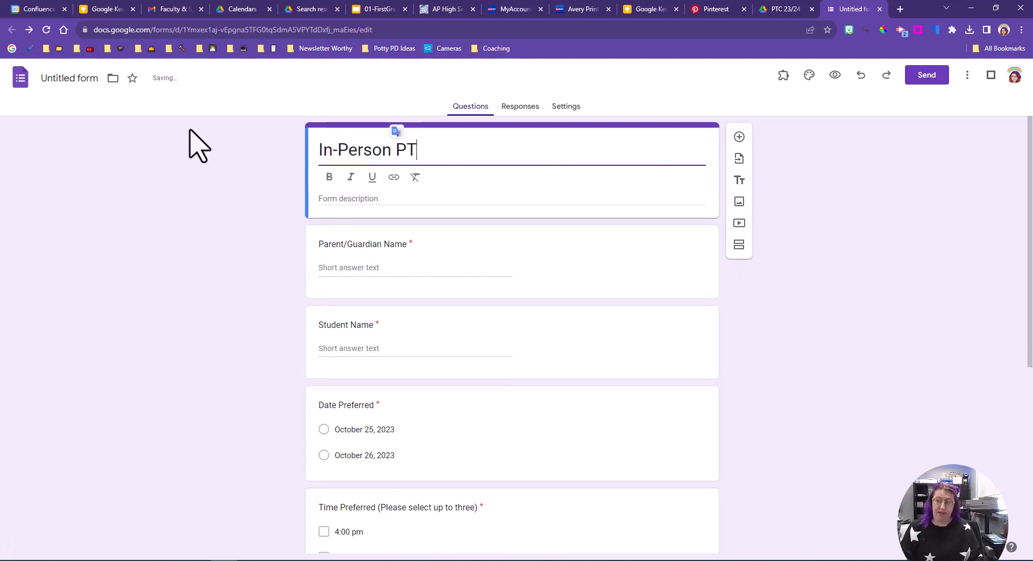
{"action": "key", "text": "BackSpace"}
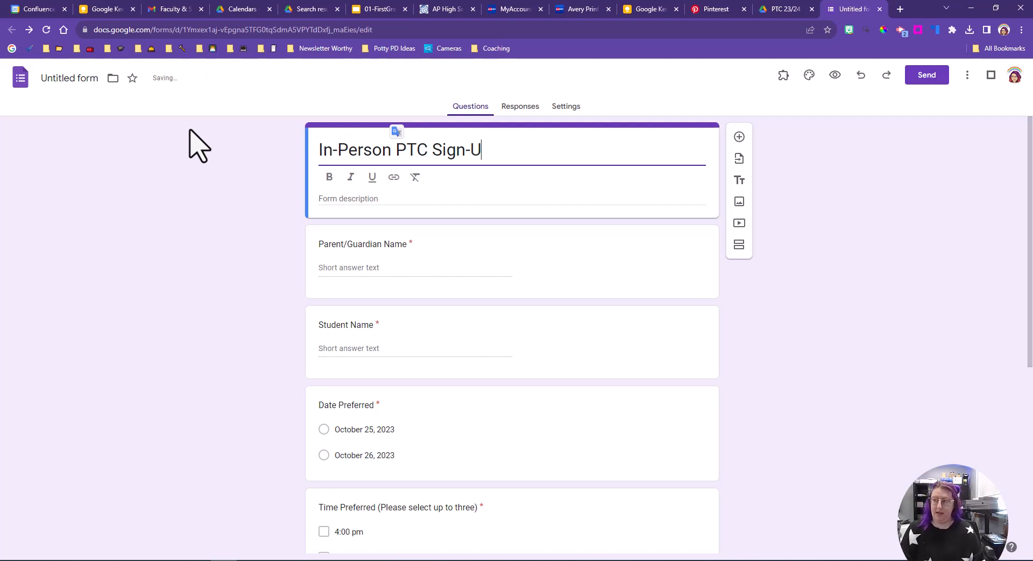
{"action": "left_click", "coordinate": [76, 78]}
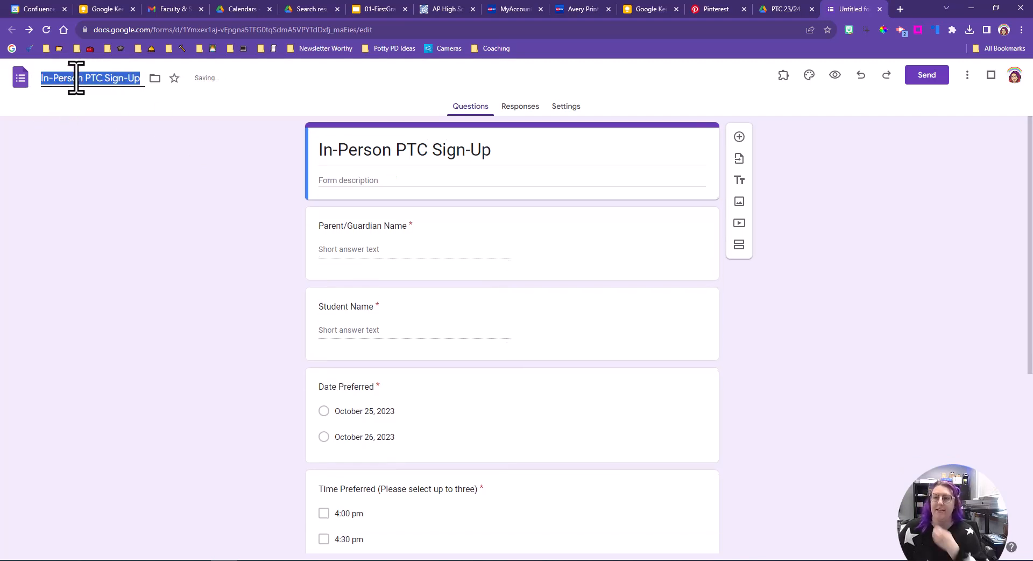
{"action": "left_click", "coordinate": [178, 249]}
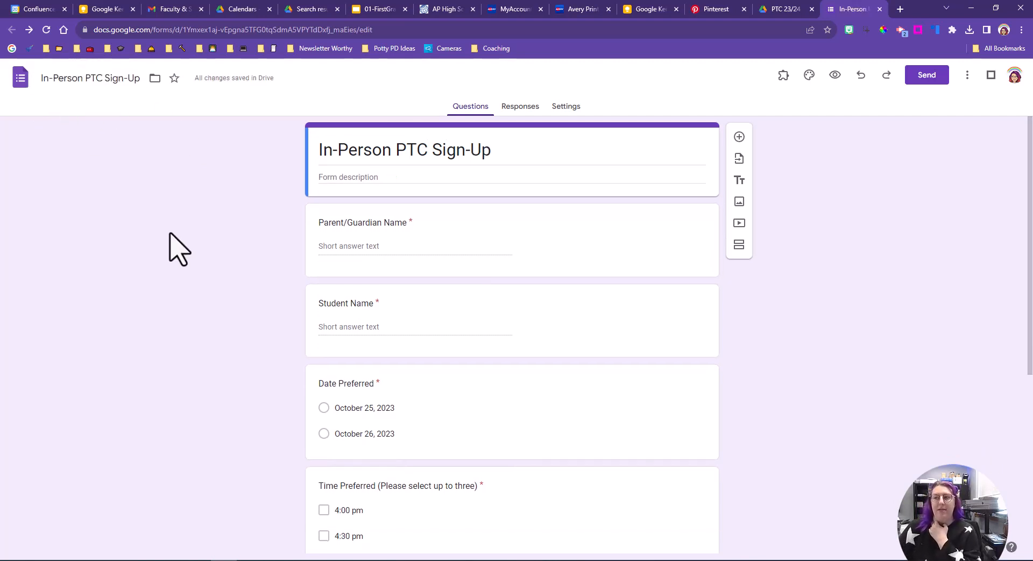
Step: In the form's response settings, enable response editing and turn off the restriction to users in Confluence Academies
{"action": "left_click", "coordinate": [528, 107]}
{"action": "left_click", "coordinate": [569, 108]}
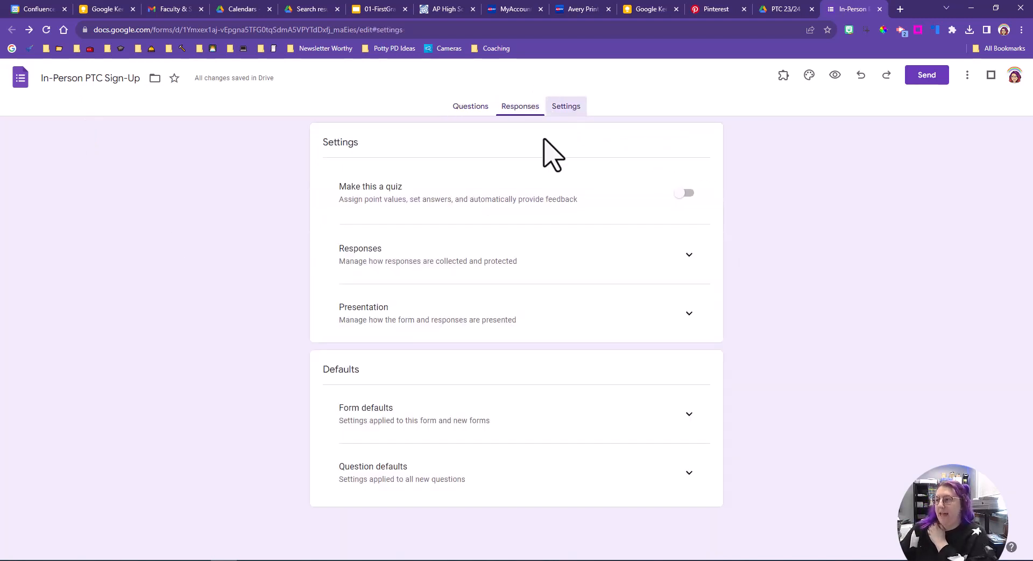
{"action": "left_click", "coordinate": [690, 256]}
{"action": "scroll", "coordinate": [581, 300], "scroll_direction": "down", "scroll_amount": 1}
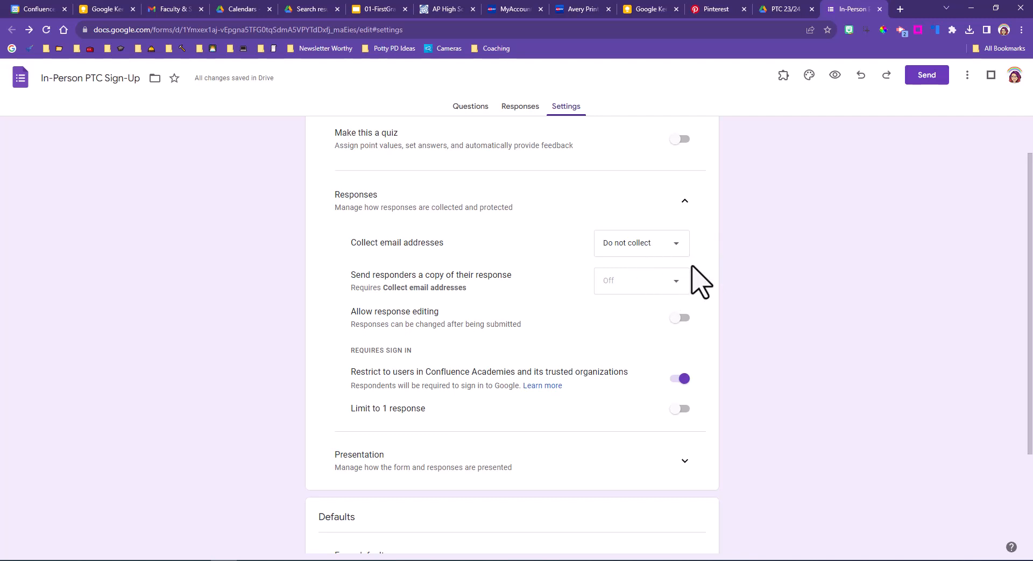
{"action": "scroll", "coordinate": [693, 264], "scroll_direction": "down", "scroll_amount": 1}
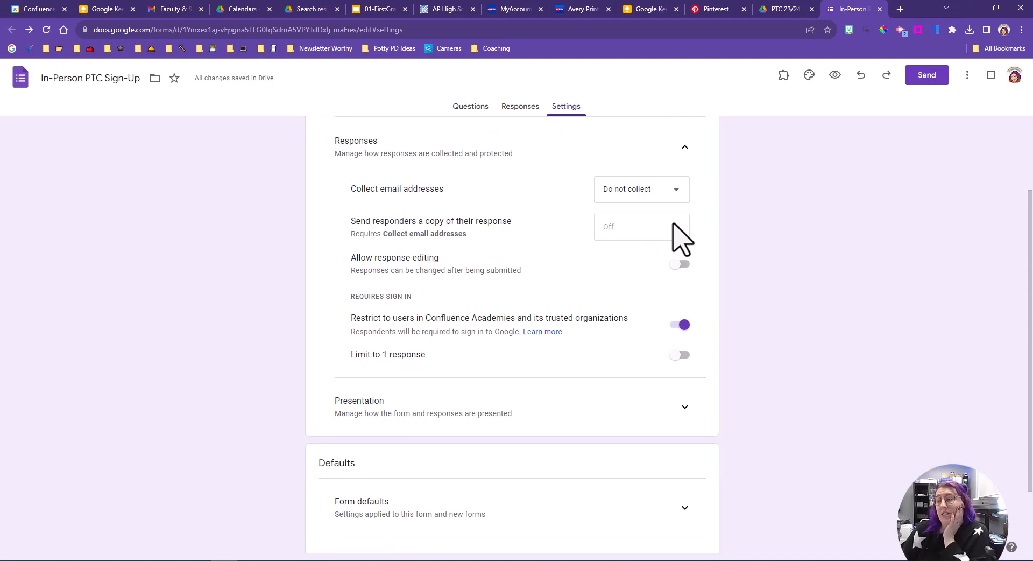
{"action": "left_click", "coordinate": [680, 264]}
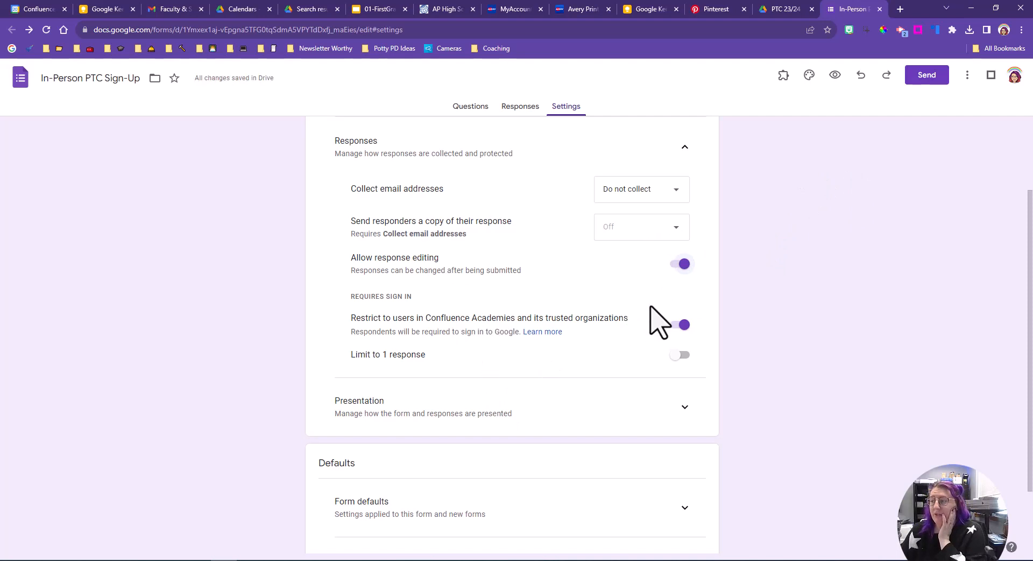
{"action": "left_click", "coordinate": [679, 324]}
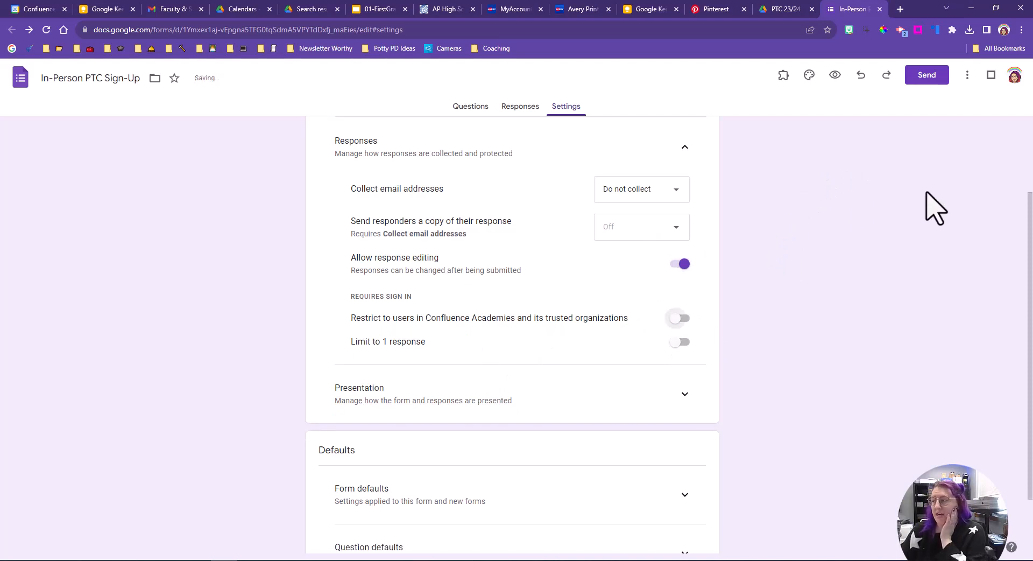
Step: Turn on the Limit to 1 response setting
{"action": "scroll", "coordinate": [750, 296], "scroll_direction": "down", "scroll_amount": 2}
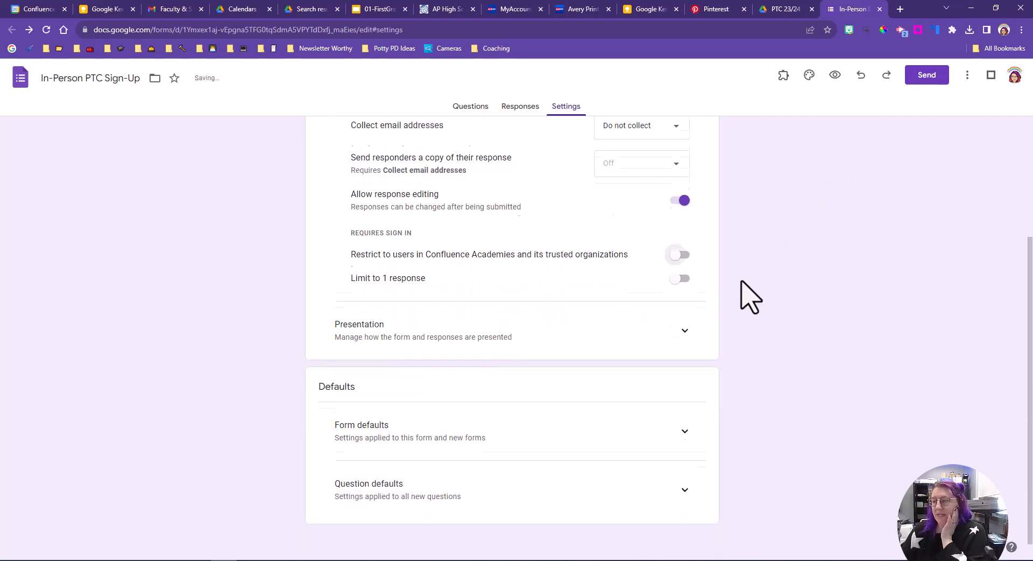
{"action": "left_click", "coordinate": [680, 268]}
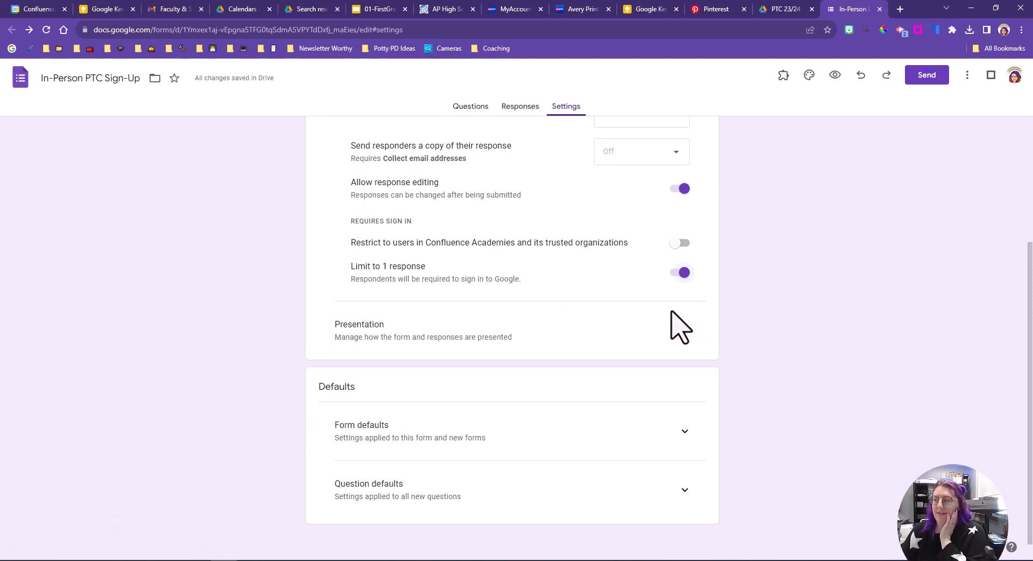
{"action": "left_click", "coordinate": [683, 271]}
{"action": "left_click", "coordinate": [681, 269]}
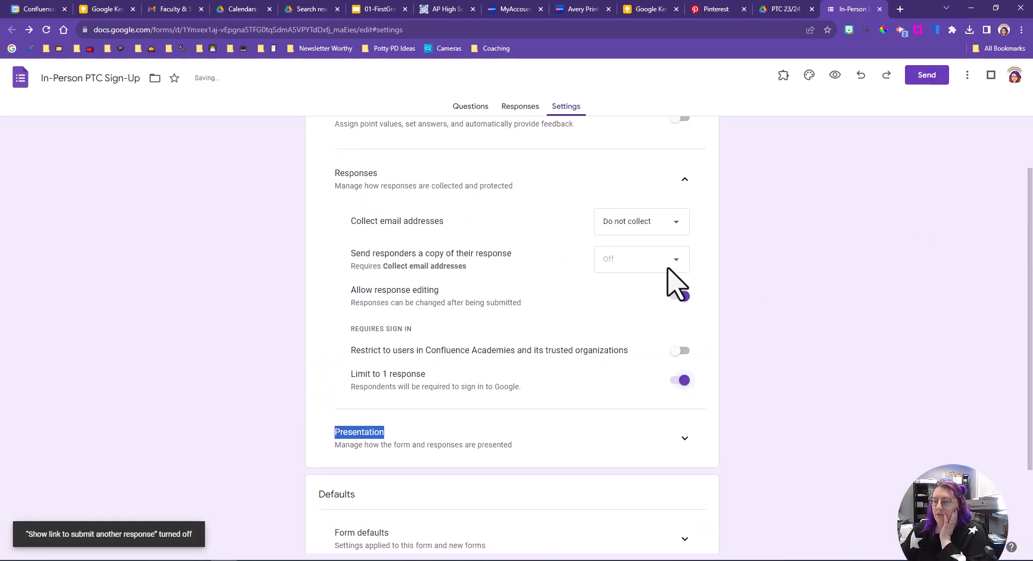
Step: Expand the Presentation settings and turn on the progress bar
{"action": "left_click", "coordinate": [680, 322]}
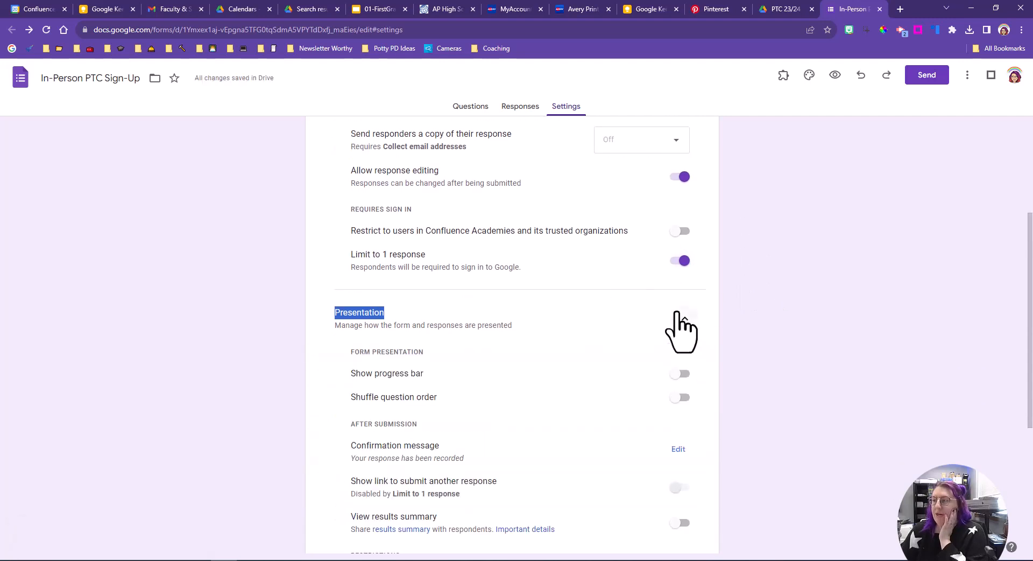
{"action": "scroll", "coordinate": [646, 350], "scroll_direction": "down", "scroll_amount": 2}
{"action": "left_click", "coordinate": [682, 267]}
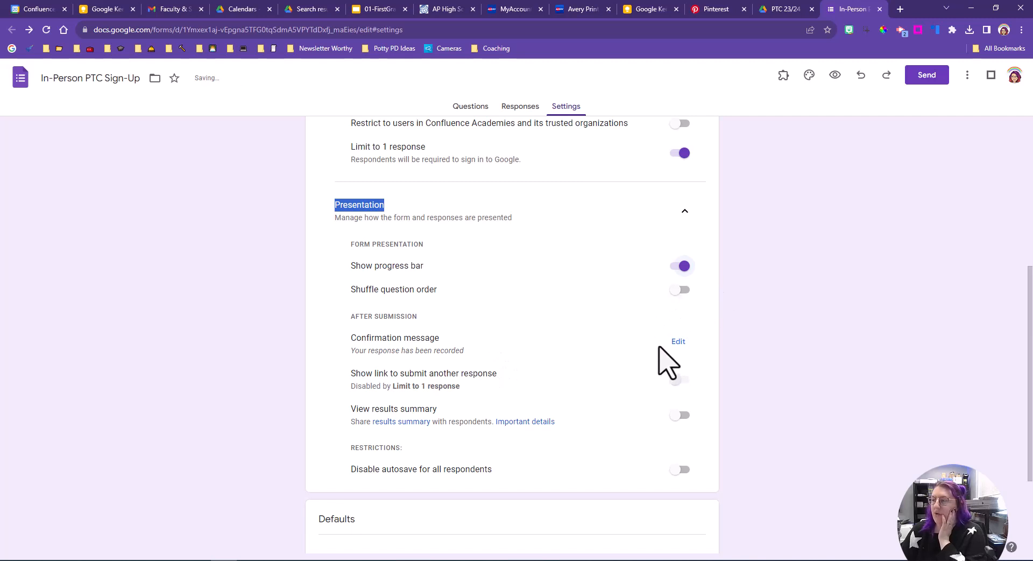
Step: Set the confirmation message to 'Thank you! A schedule will be shared soon!' and save it
{"action": "left_click", "coordinate": [678, 341]}
{"action": "left_click", "coordinate": [512, 345]}
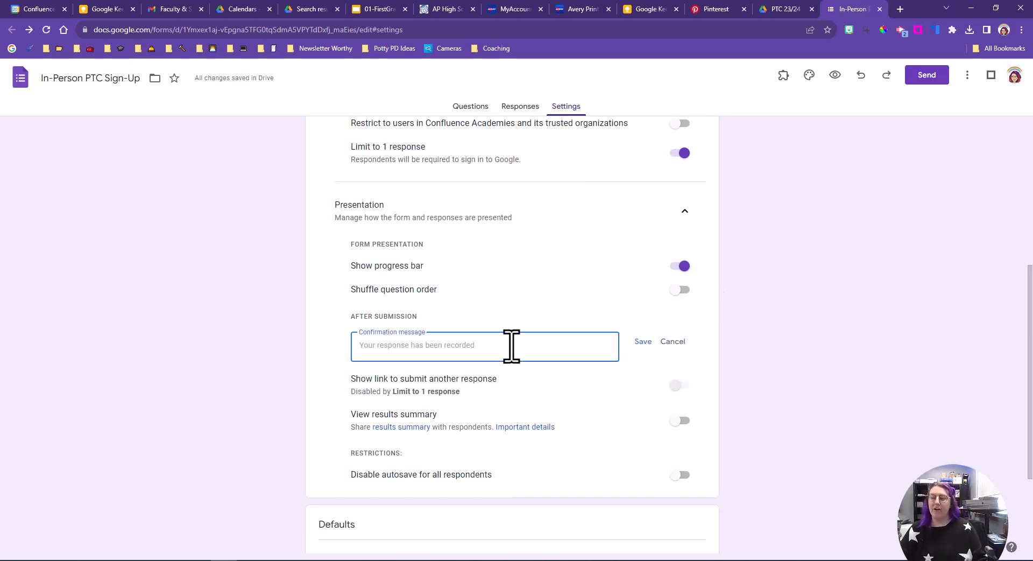
{"action": "scroll", "coordinate": [235, 307], "scroll_direction": "down", "scroll_amount": 2}
{"action": "type", "text": "T"}
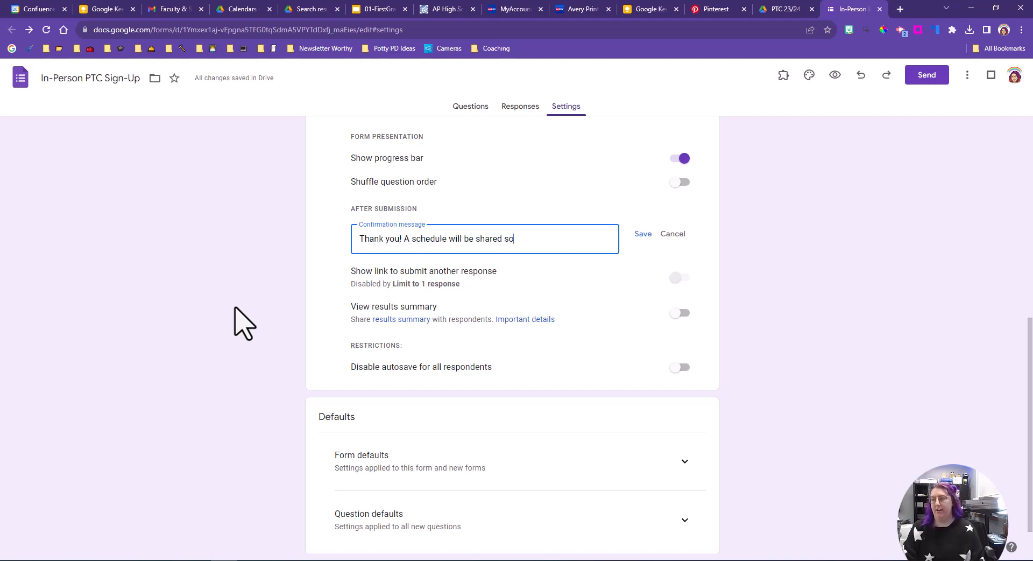
{"action": "left_click", "coordinate": [642, 234]}
{"action": "scroll", "coordinate": [380, 282], "scroll_direction": "down", "scroll_amount": 1}
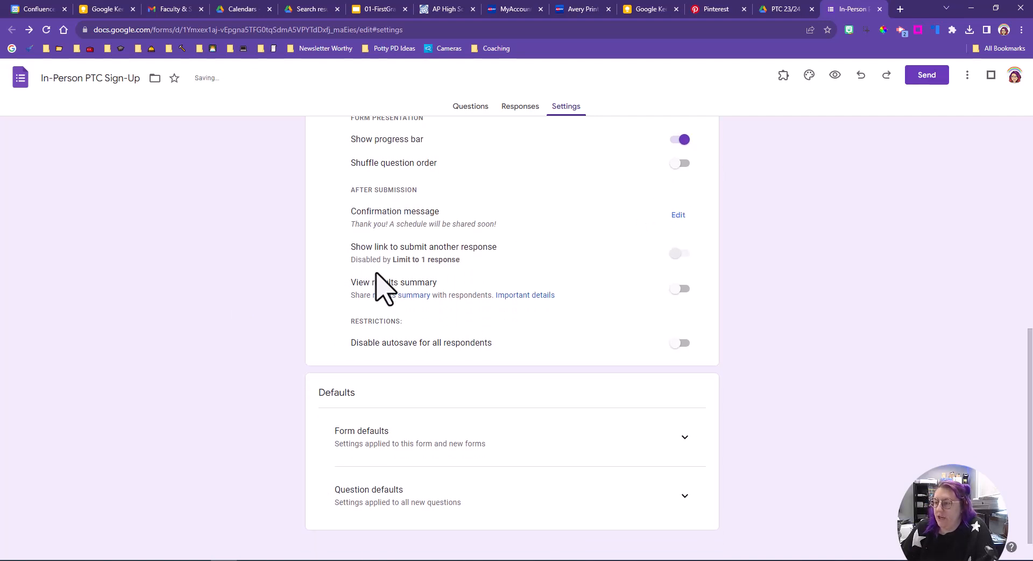
{"action": "scroll", "coordinate": [646, 334], "scroll_direction": "up", "scroll_amount": 8}
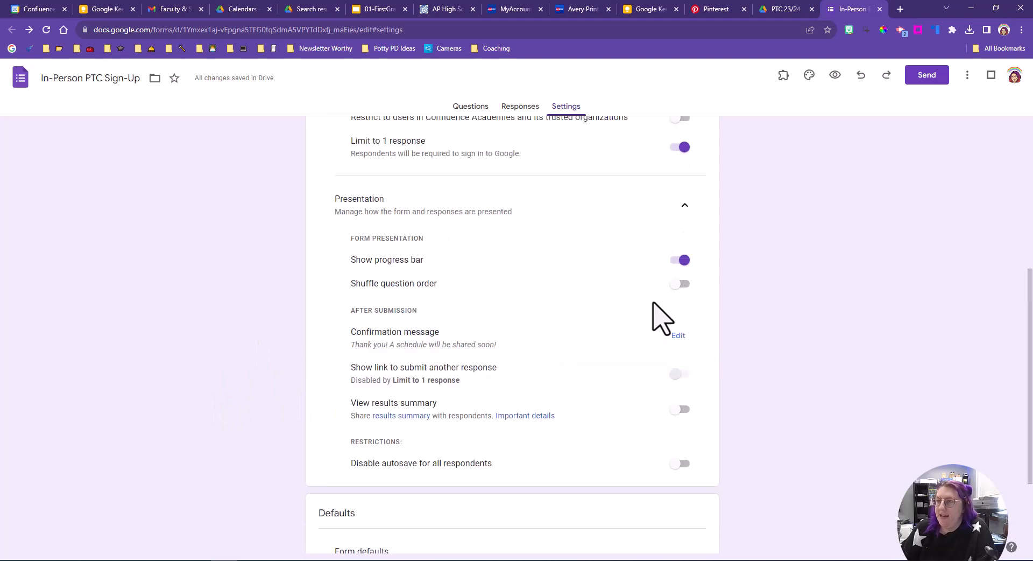
Step: Make a copy of the form named 'Virtual PTC Sign-Up' in the PTC 23/24 folder
{"action": "left_click", "coordinate": [466, 107]}
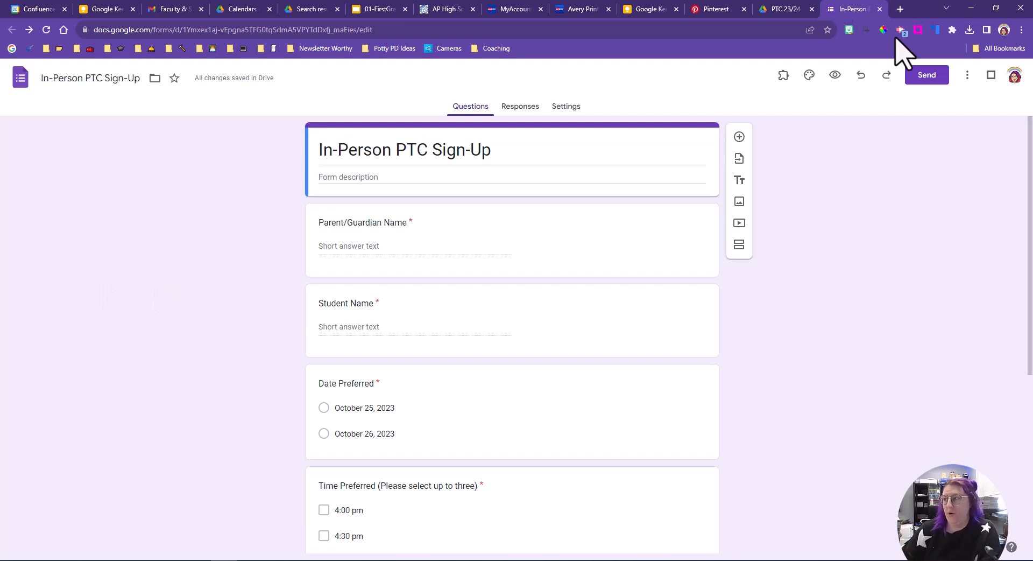
{"action": "left_click", "coordinate": [968, 78]}
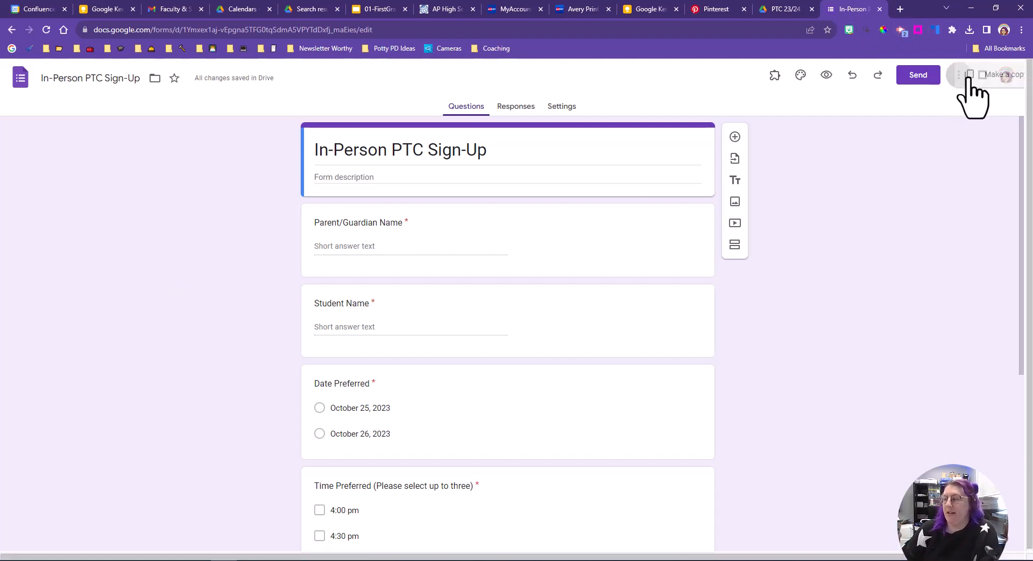
{"action": "left_click", "coordinate": [939, 104]}
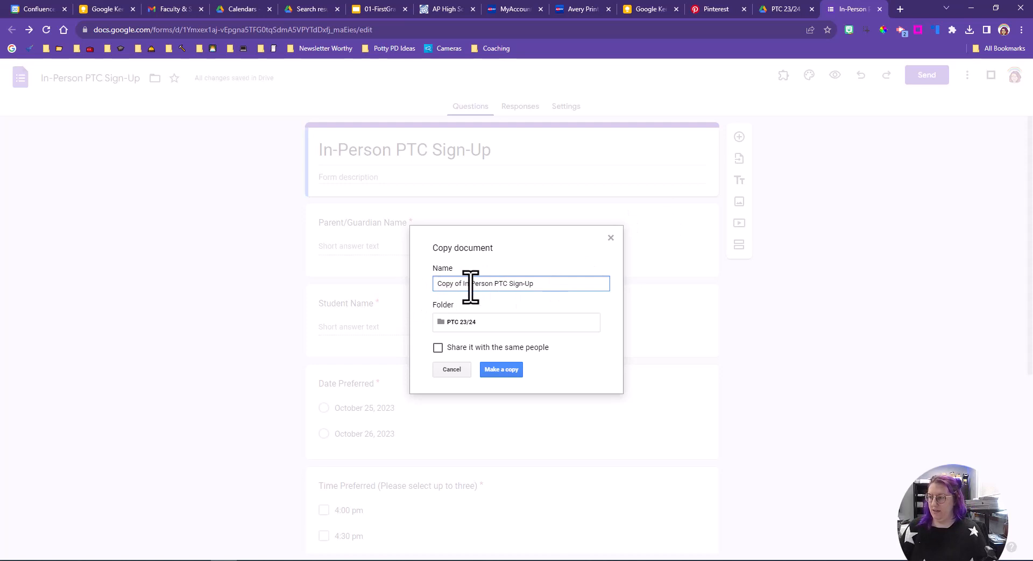
{"action": "left_click_drag", "start_coordinate": [492, 284], "coordinate": [440, 283]}
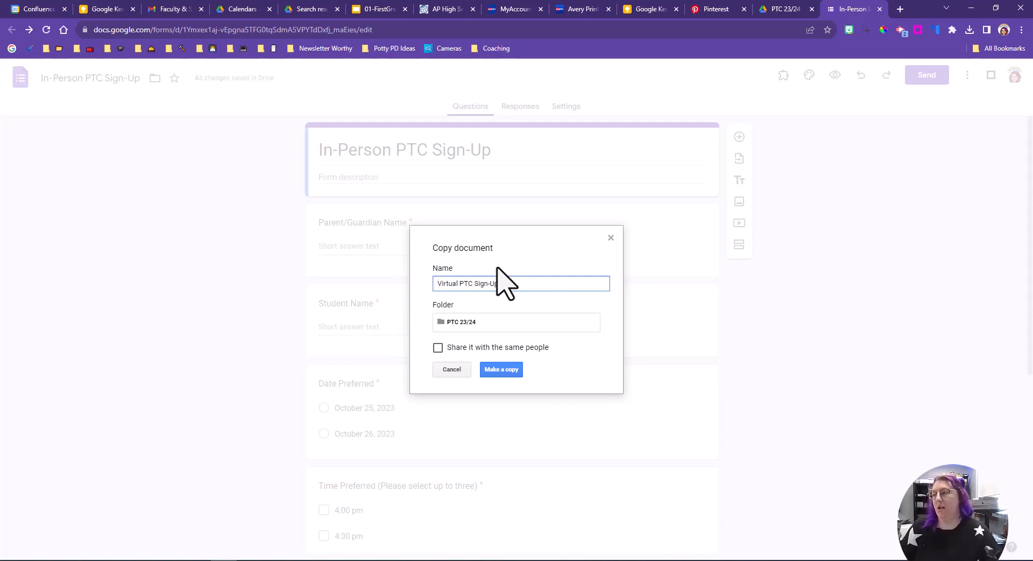
{"action": "left_click", "coordinate": [496, 369]}
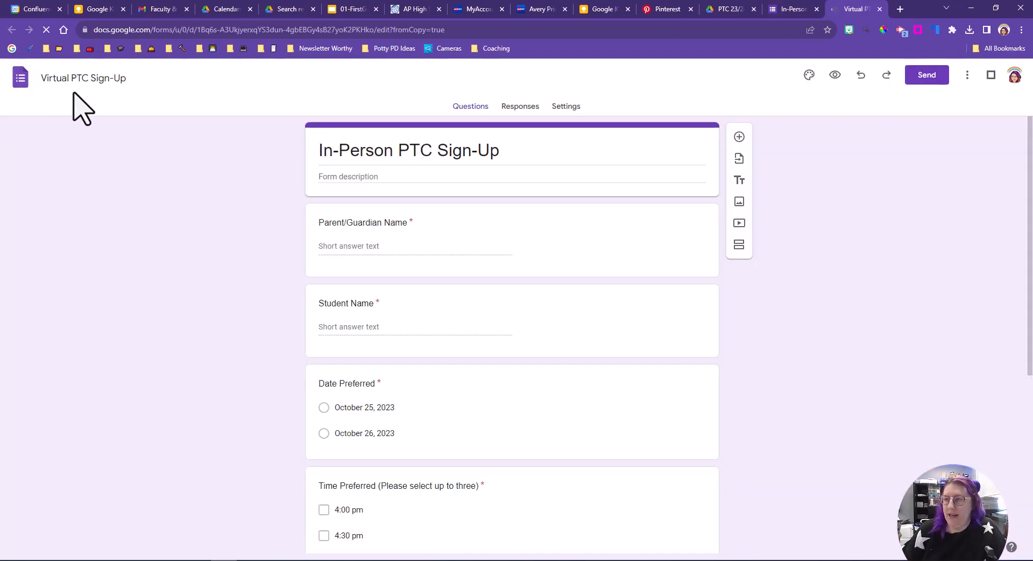
Step: Change the copied form's title to 'Virtual PTC Sign-Up'
{"action": "left_click", "coordinate": [372, 154]}
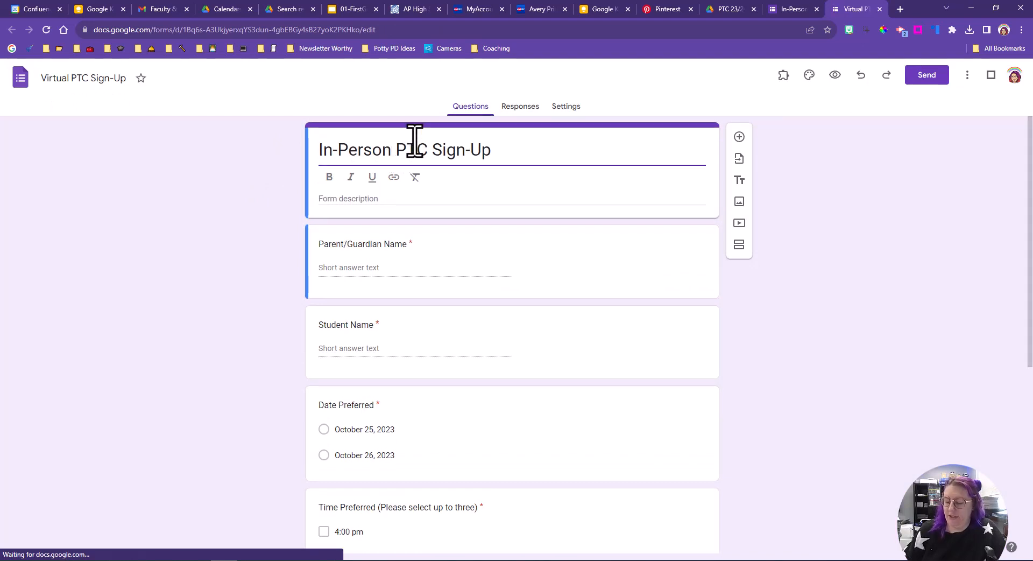
{"action": "key", "text": "BackSpace"}
{"action": "key", "text": "BackSpace"}
{"action": "key", "text": "BackSpace"}
{"action": "key", "text": "BackSpace"}
{"action": "key", "text": "BackSpace"}
{"action": "key", "text": "BackSpace"}
{"action": "key", "text": "BackSpace"}
{"action": "key", "text": "BackSpace"}
{"action": "key", "text": "BackSpace"}
{"action": "type", "text": "Virtual"}
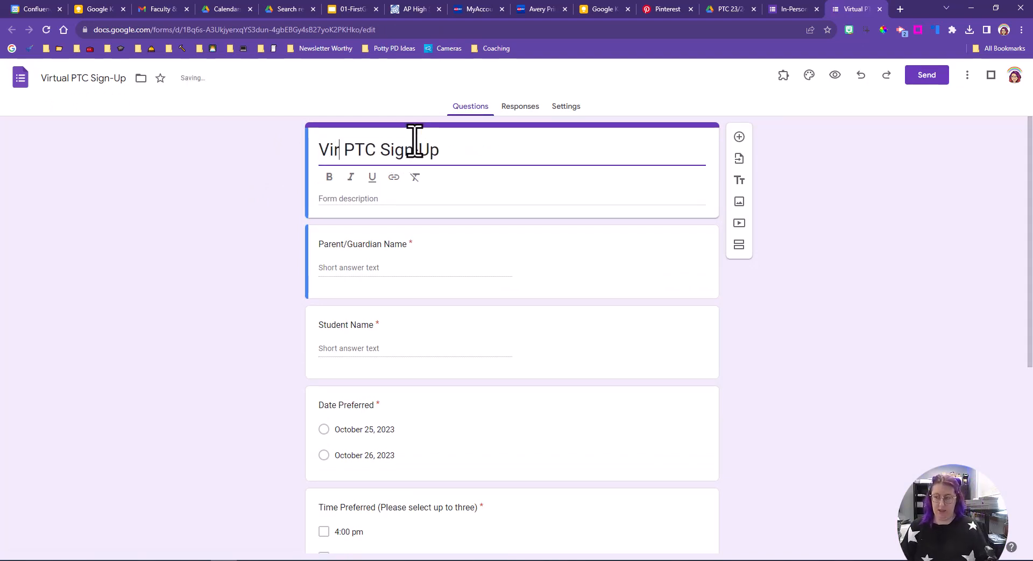
Step: Add the description 'This Google Form is for those interested in a Virtual Parent-Teacher Conference only. If you would prefer an in-person conference, please access that form using this link:'
{"action": "left_click", "coordinate": [373, 203]}
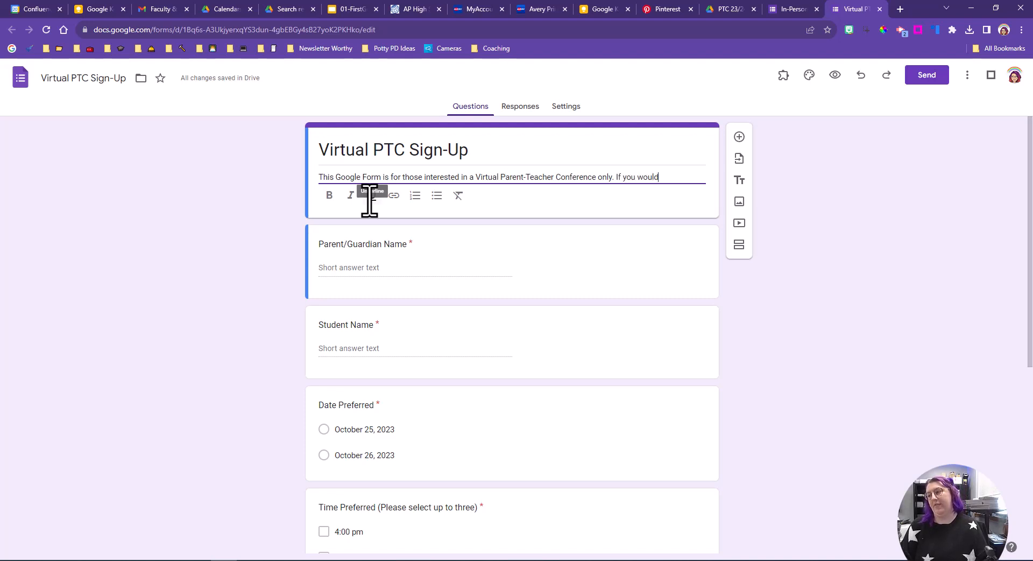
{"action": "type", "text": "-pe"}
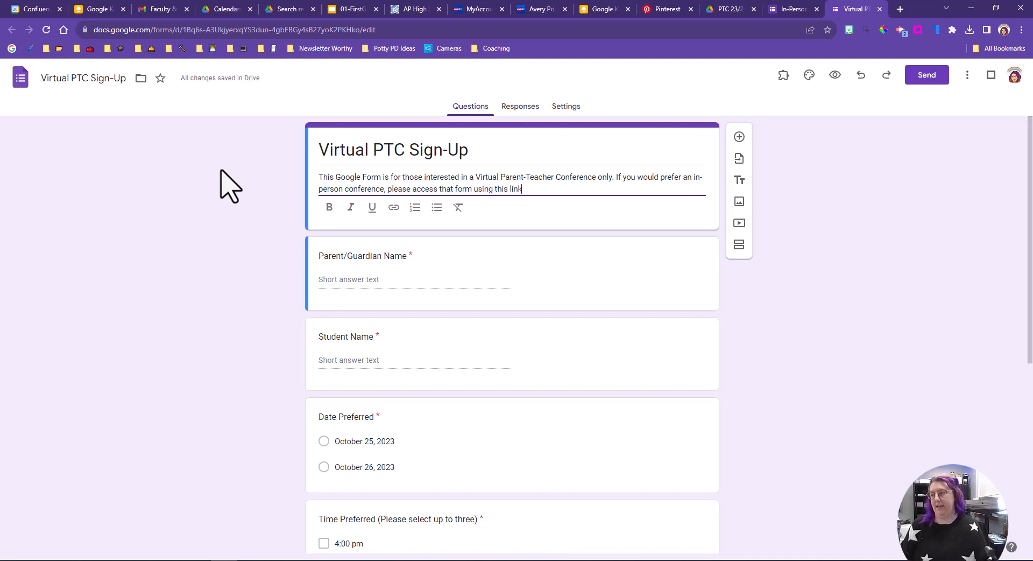
{"action": "key", "text": "BackSpace"}
{"action": "left_click", "coordinate": [222, 170]}
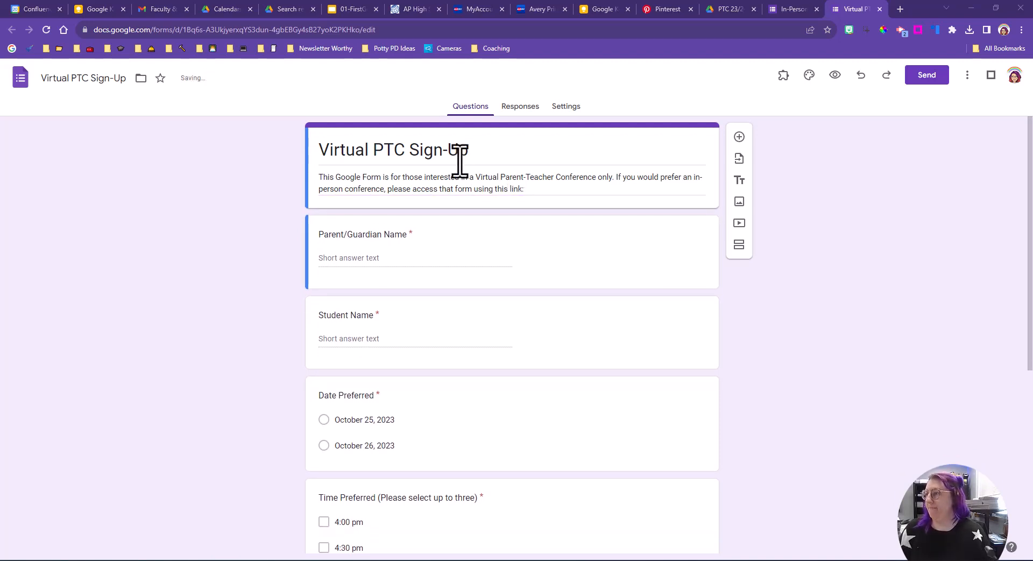
{"action": "left_click", "coordinate": [540, 189]}
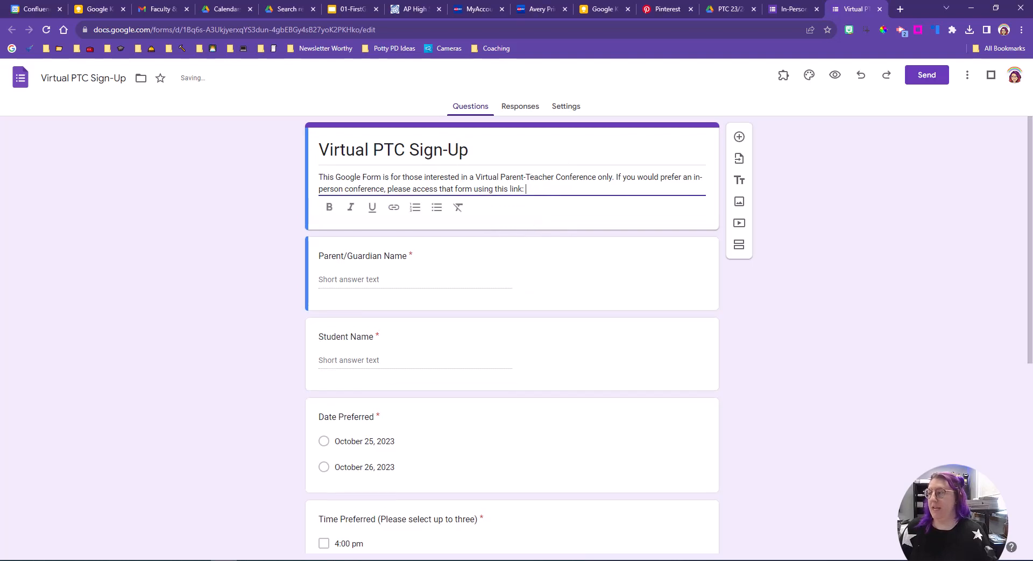
Step: Copy the shortened share link of the In-Person PTC Sign-Up form
{"action": "left_click", "coordinate": [775, 8]}
{"action": "left_click", "coordinate": [943, 78]}
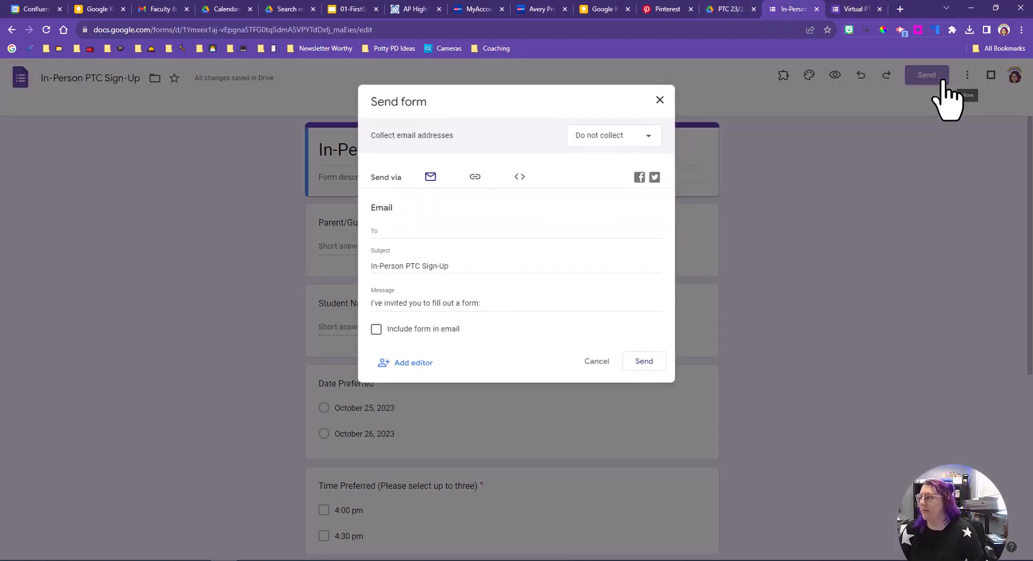
{"action": "left_click", "coordinate": [486, 181]}
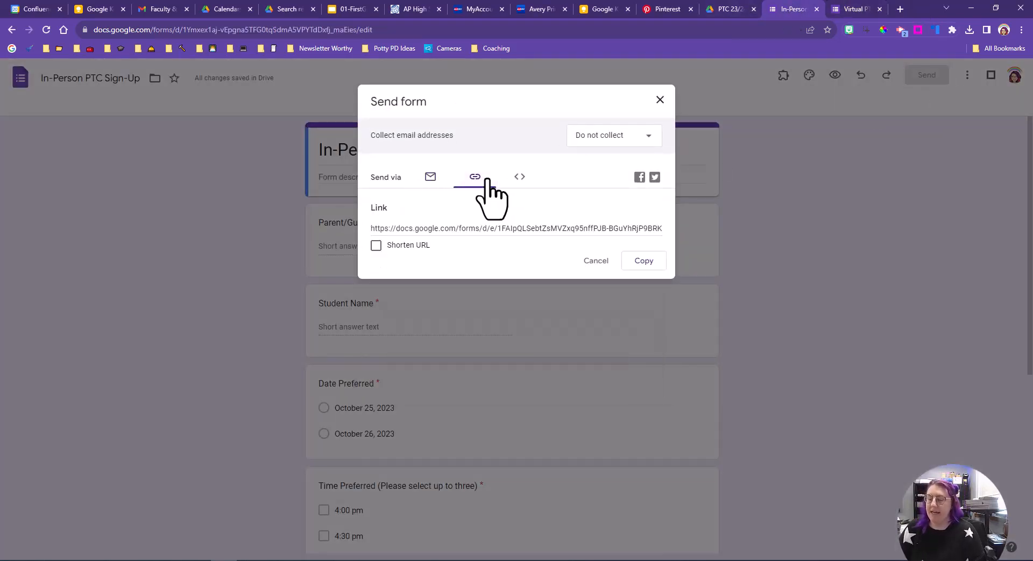
{"action": "left_click", "coordinate": [376, 246]}
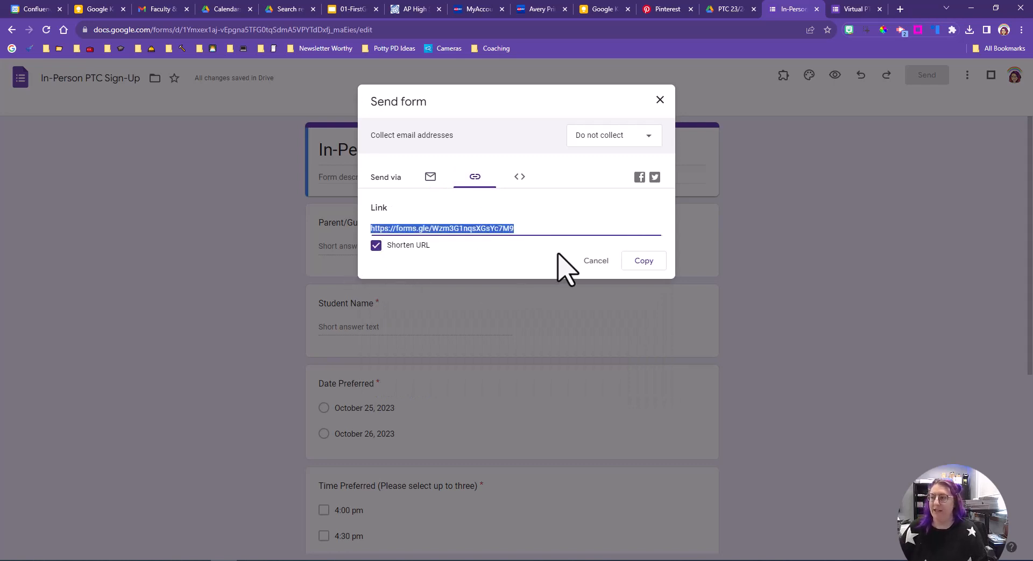
{"action": "left_click", "coordinate": [641, 262]}
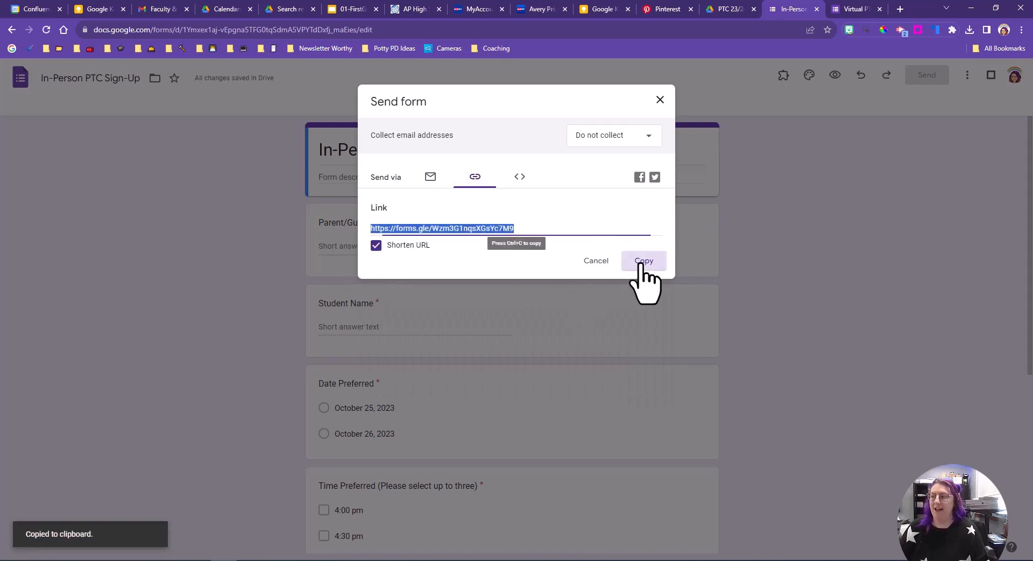
Step: Paste the In-Person form's link at the end of the Virtual form's description and turn it into a hyperlink
{"action": "left_click", "coordinate": [849, 8]}
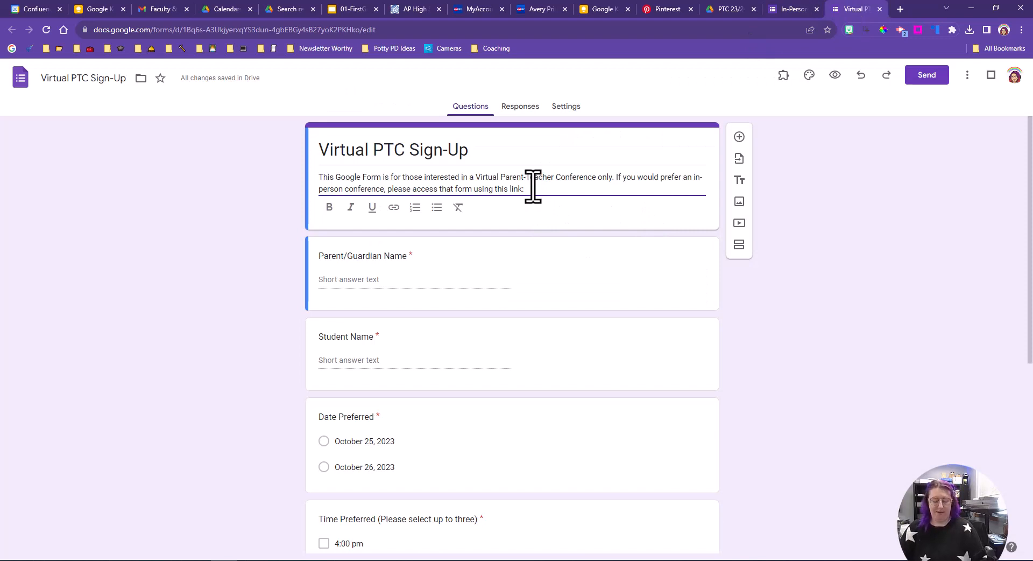
{"action": "key", "text": "ctrl+v"}
{"action": "left_click_drag", "start_coordinate": [676, 189], "coordinate": [530, 199]}
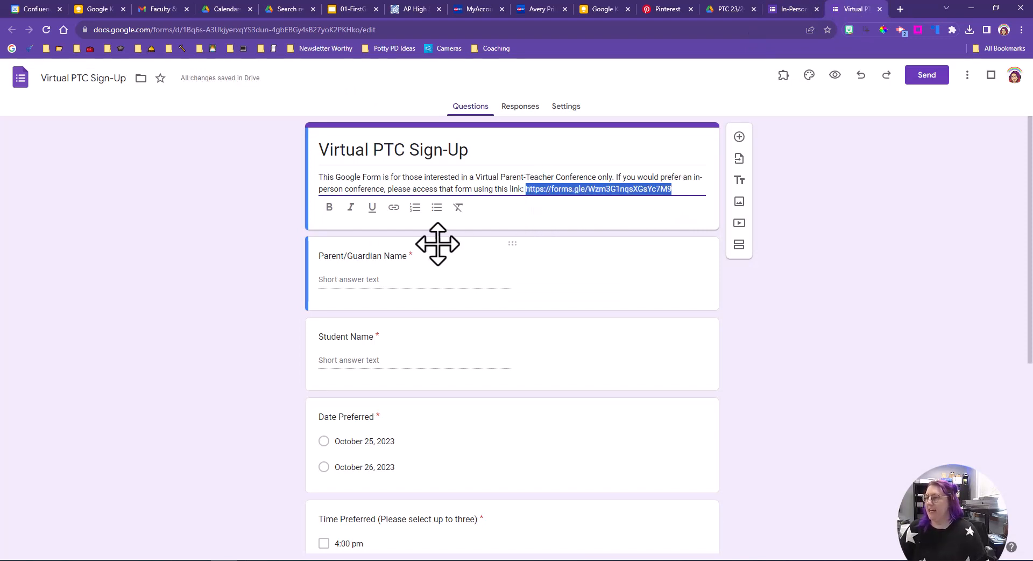
{"action": "left_click", "coordinate": [394, 209]}
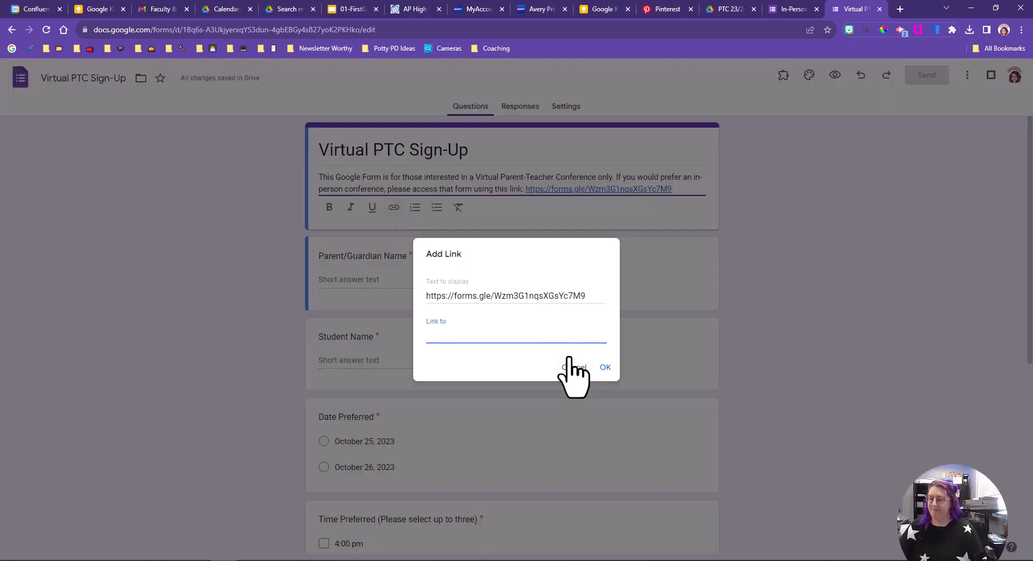
{"action": "key", "text": "ctrl+v"}
{"action": "left_click", "coordinate": [605, 367]}
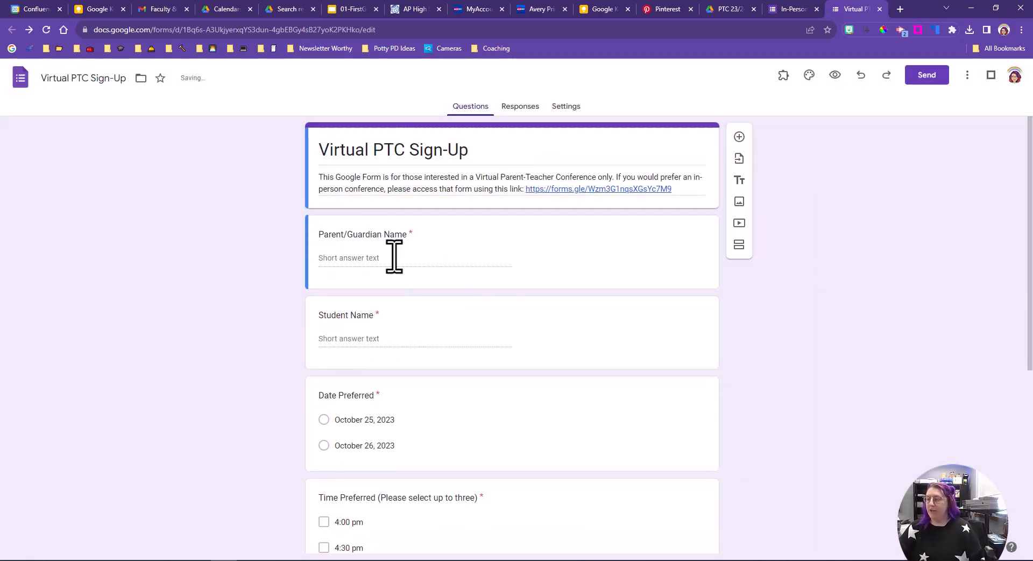
Step: Review the Virtual form's questions and its Responses and Presentation settings
{"action": "scroll", "coordinate": [394, 257], "scroll_direction": "down", "scroll_amount": 6}
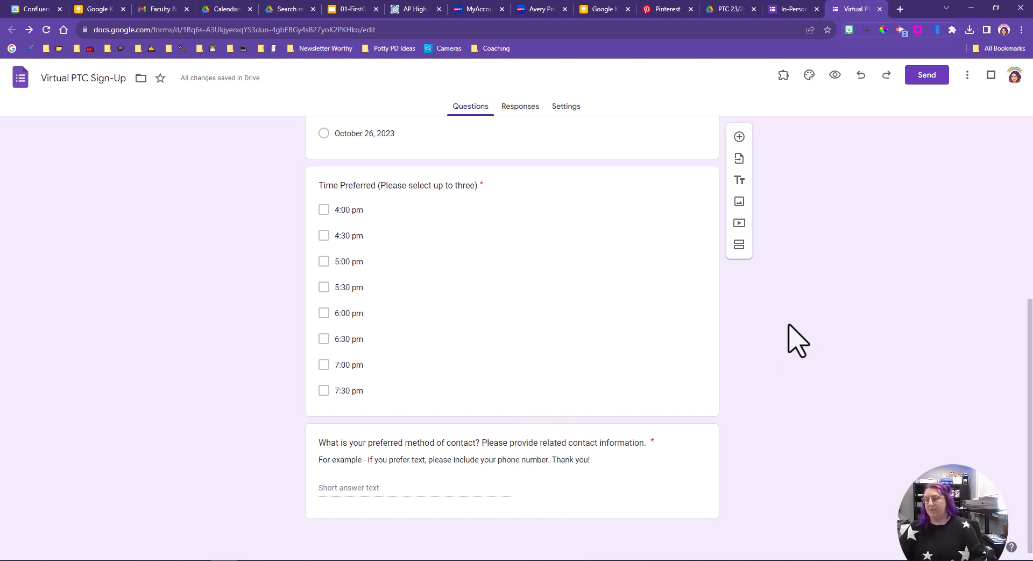
{"action": "scroll", "coordinate": [860, 329], "scroll_direction": "up", "scroll_amount": 6}
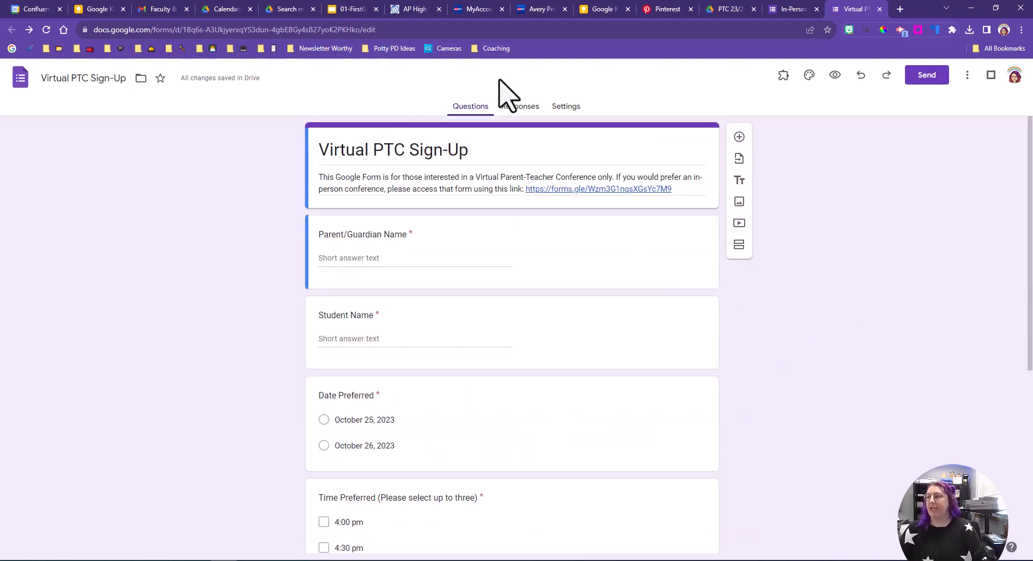
{"action": "left_click", "coordinate": [571, 111]}
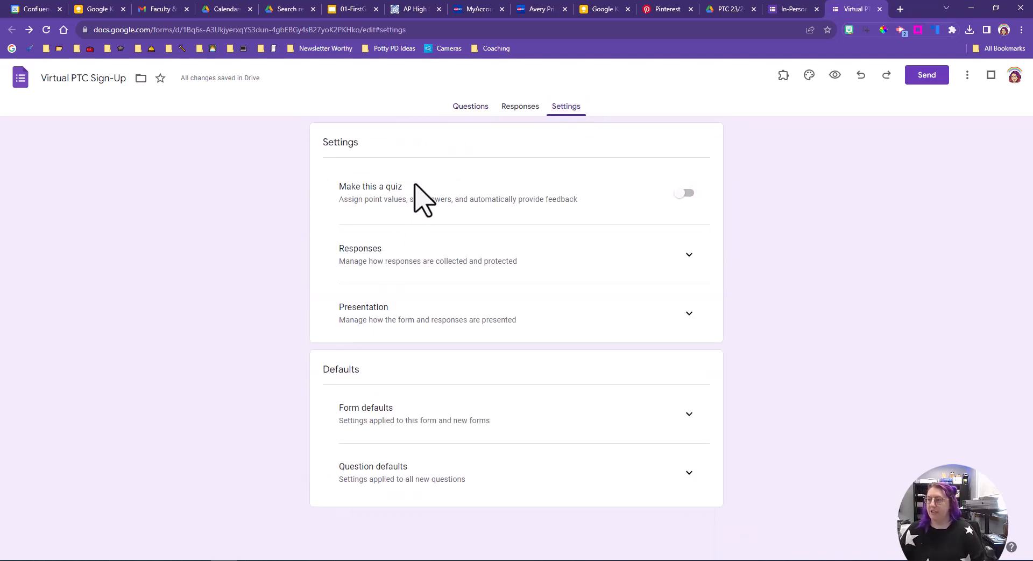
{"action": "left_click", "coordinate": [689, 257]}
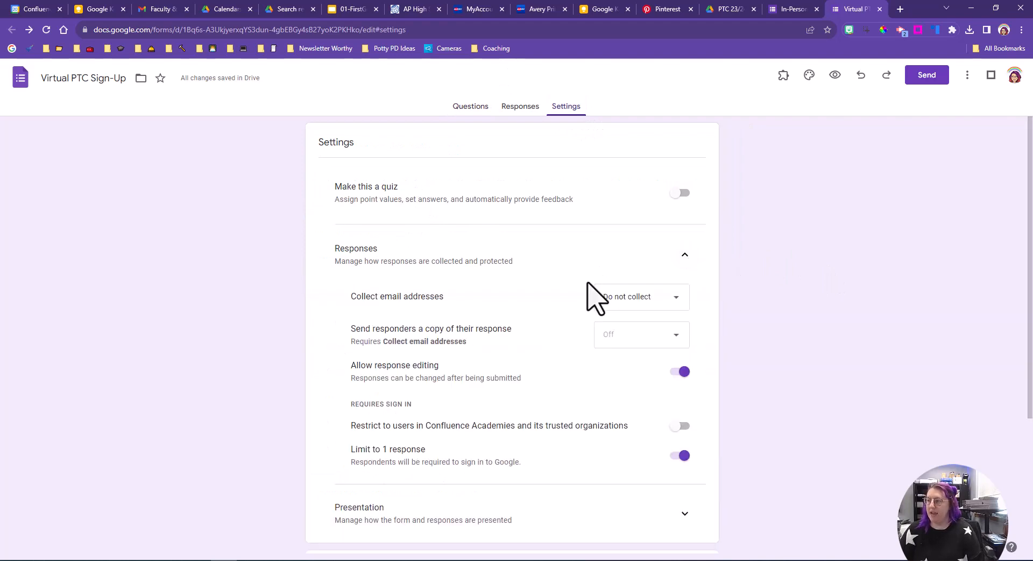
{"action": "scroll", "coordinate": [667, 372], "scroll_direction": "down", "scroll_amount": 2}
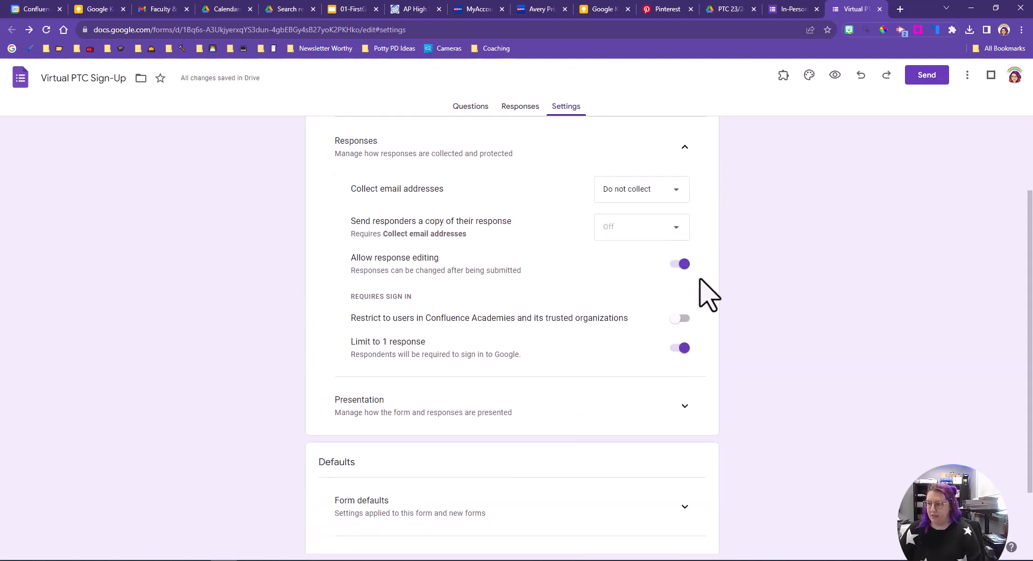
{"action": "left_click", "coordinate": [686, 406]}
{"action": "scroll", "coordinate": [733, 358], "scroll_direction": "down", "scroll_amount": 2}
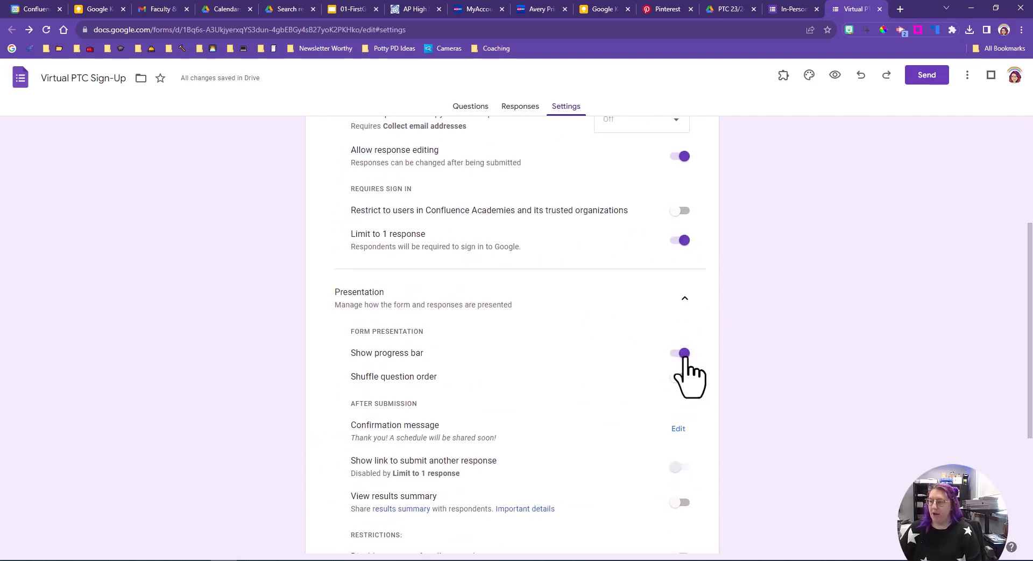
{"action": "scroll", "coordinate": [753, 376], "scroll_direction": "down", "scroll_amount": 2}
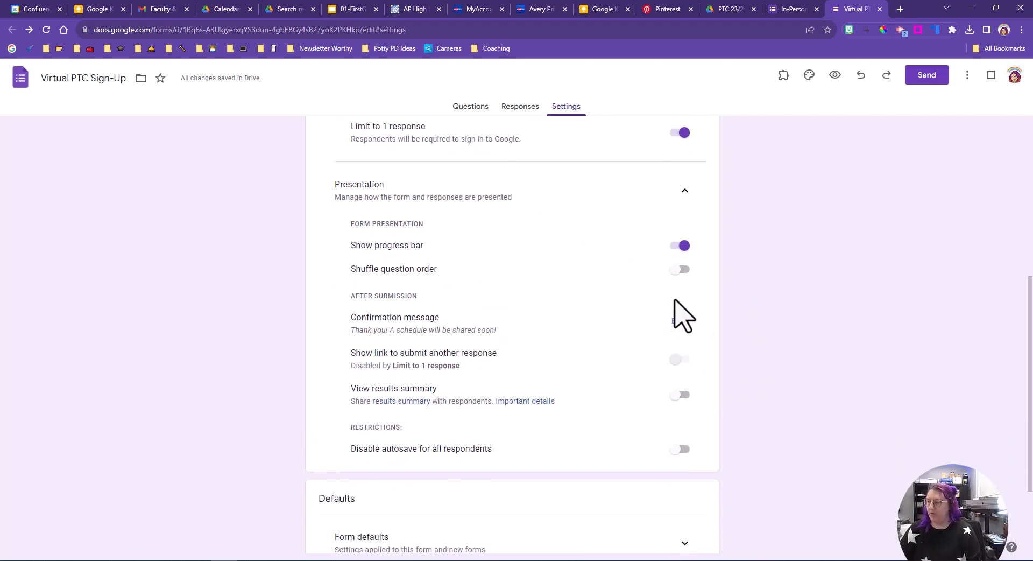
{"action": "scroll", "coordinate": [640, 304], "scroll_direction": "up", "scroll_amount": 6}
Step: Close the In-Person form's send dialog and paste the Virtual form's description into the In-Person form's description
{"action": "left_click", "coordinate": [801, 11]}
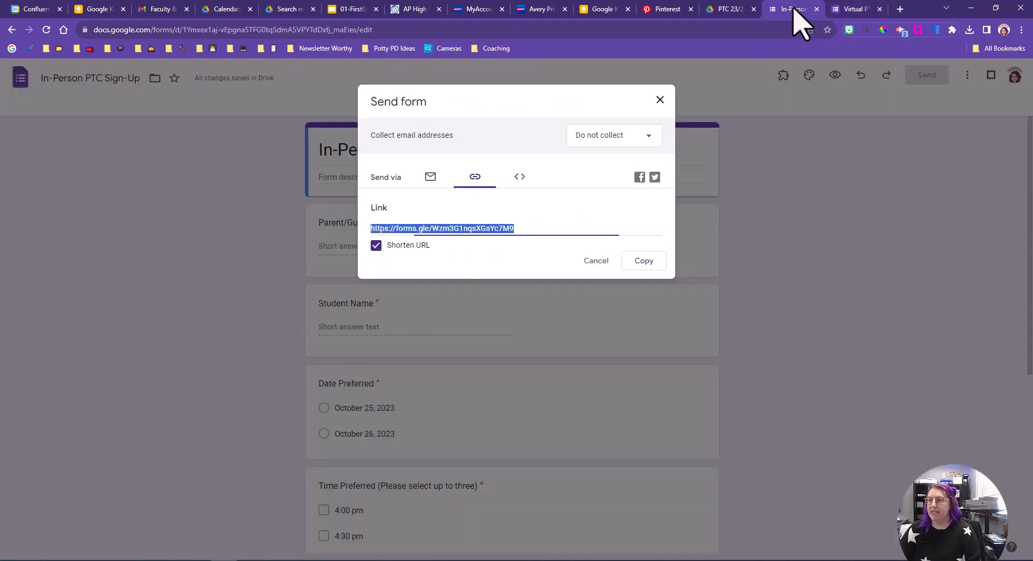
{"action": "left_click", "coordinate": [660, 100]}
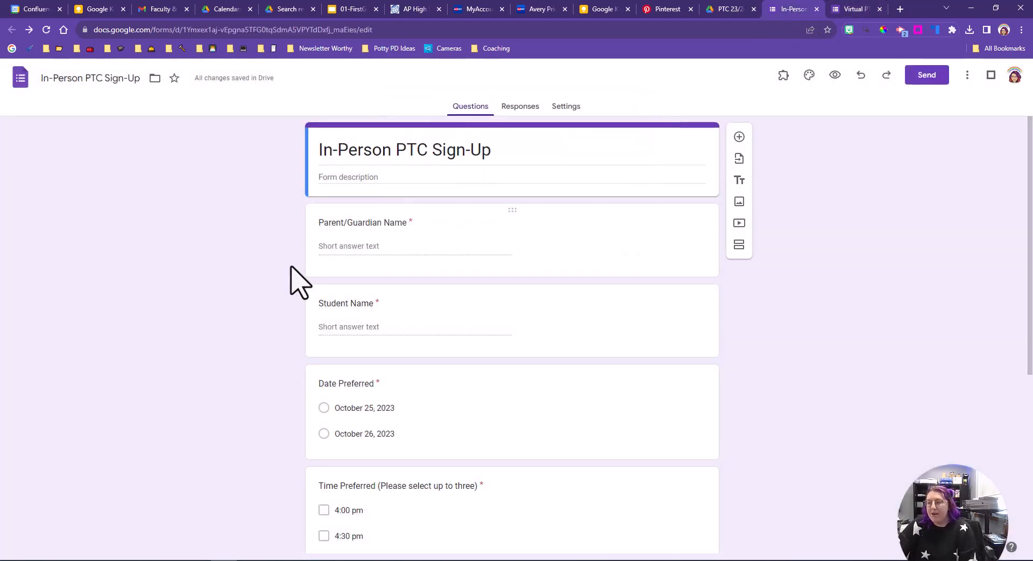
{"action": "scroll", "coordinate": [316, 288], "scroll_direction": "down", "scroll_amount": 5}
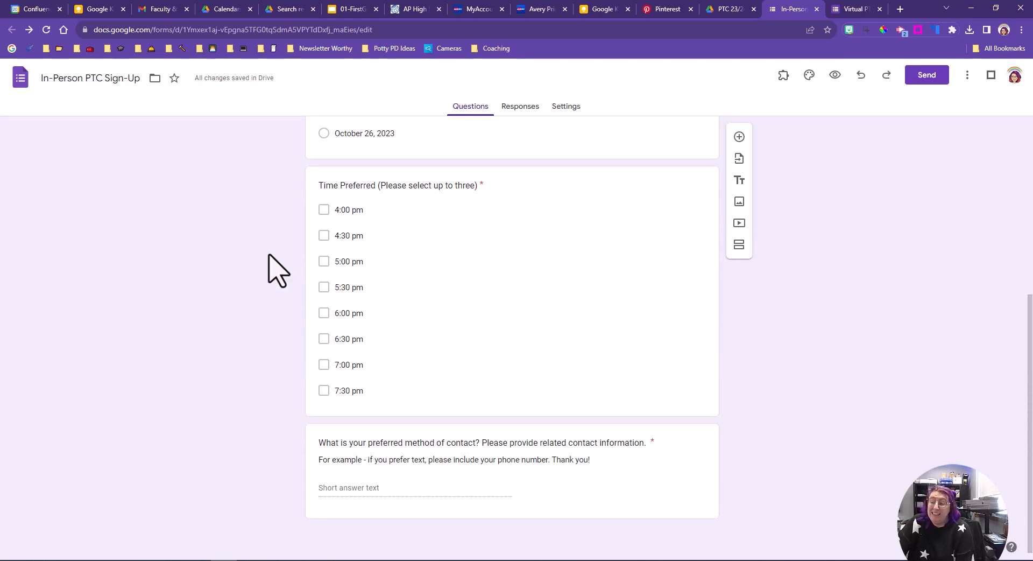
{"action": "scroll", "coordinate": [272, 258], "scroll_direction": "up", "scroll_amount": 5}
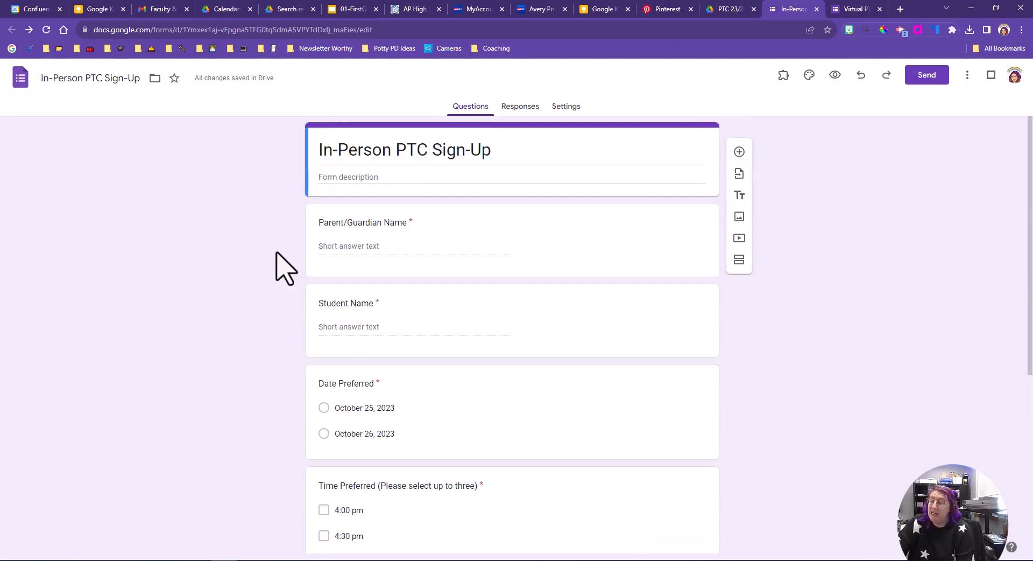
{"action": "left_click", "coordinate": [850, 9]}
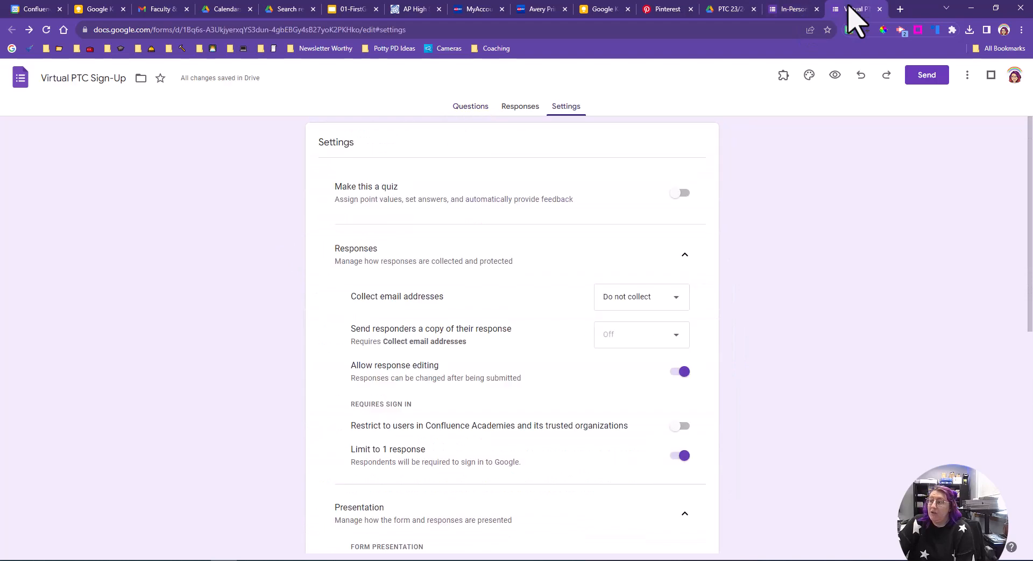
{"action": "left_click", "coordinate": [471, 107]}
{"action": "triple_click", "coordinate": [481, 186]}
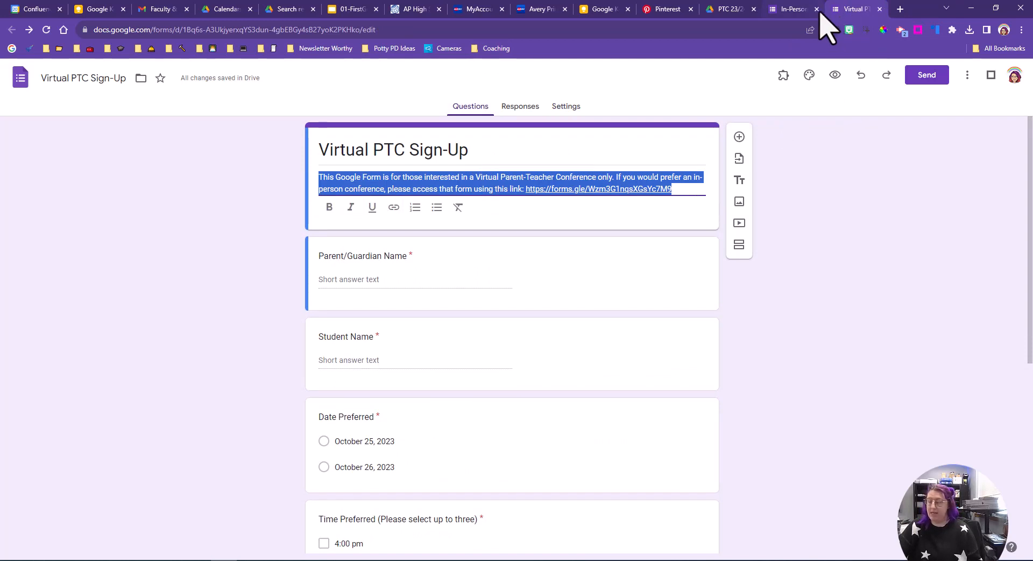
{"action": "left_click", "coordinate": [793, 10]}
{"action": "left_click", "coordinate": [380, 177]}
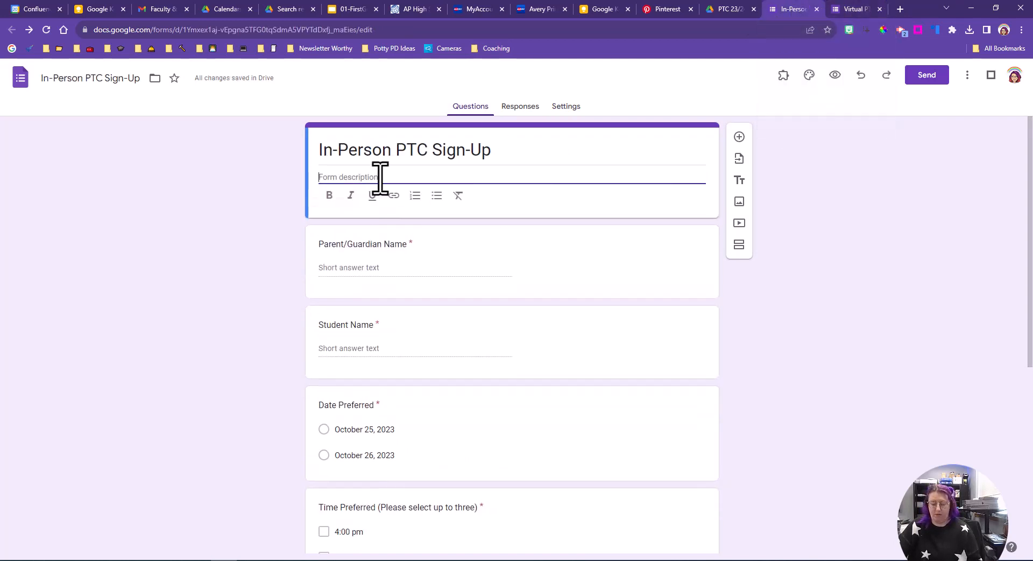
{"action": "key", "text": "ctrl+v"}
Step: Reword the In-Person description to 'an In-Person Parent-Teacher Conference' and 'prefer a virtual conference', cutting out the old link
{"action": "left_click", "coordinate": [501, 181]}
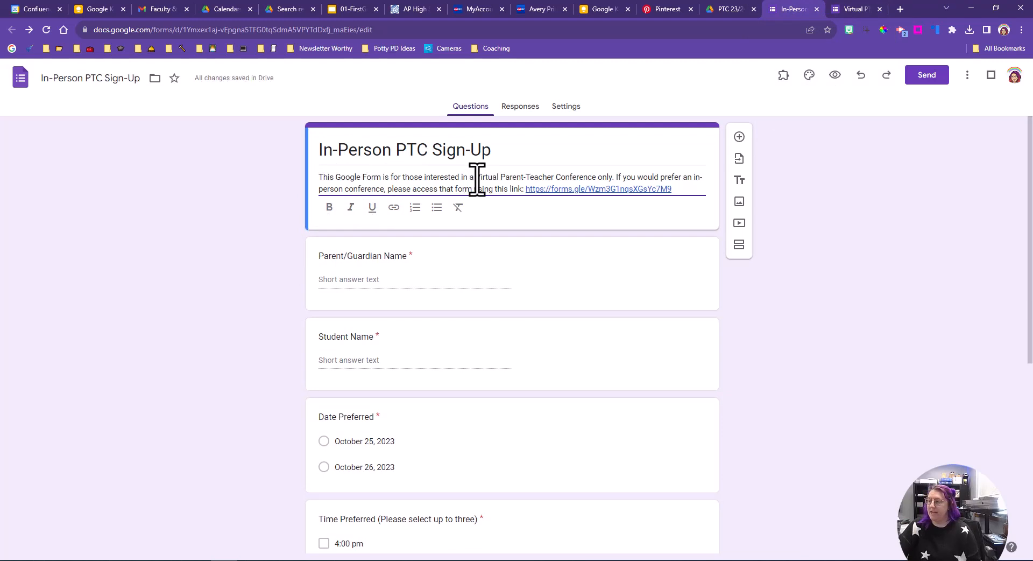
{"action": "key", "text": "BackSpace"}
{"action": "key", "text": "BackSpace"}
{"action": "key", "text": "BackSpace"}
{"action": "key", "text": "BackSpace"}
{"action": "key", "text": "BackSpace"}
{"action": "key", "text": "BackSpace"}
{"action": "key", "text": "BackSpace"}
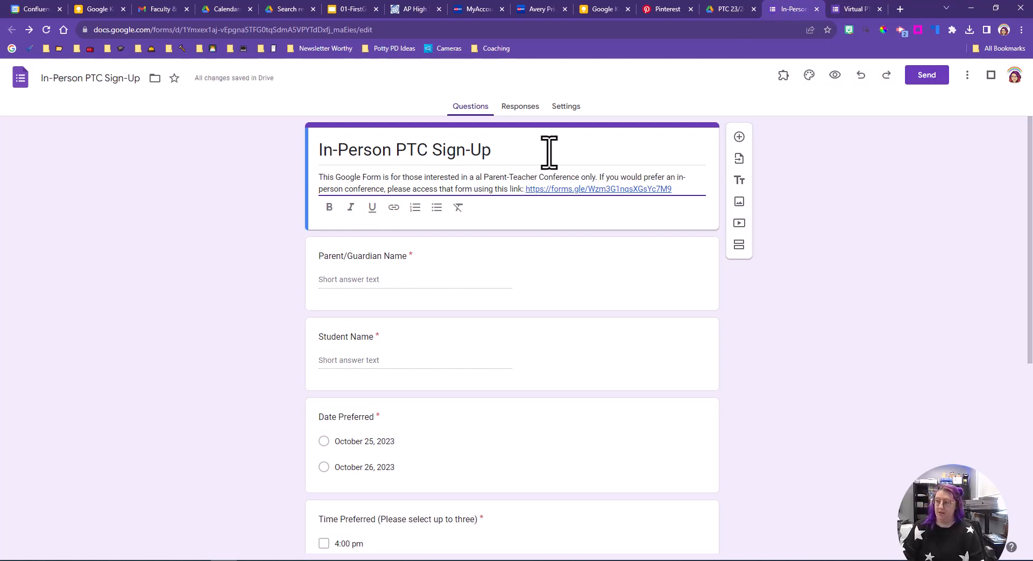
{"action": "type", "text": "n In-P"}
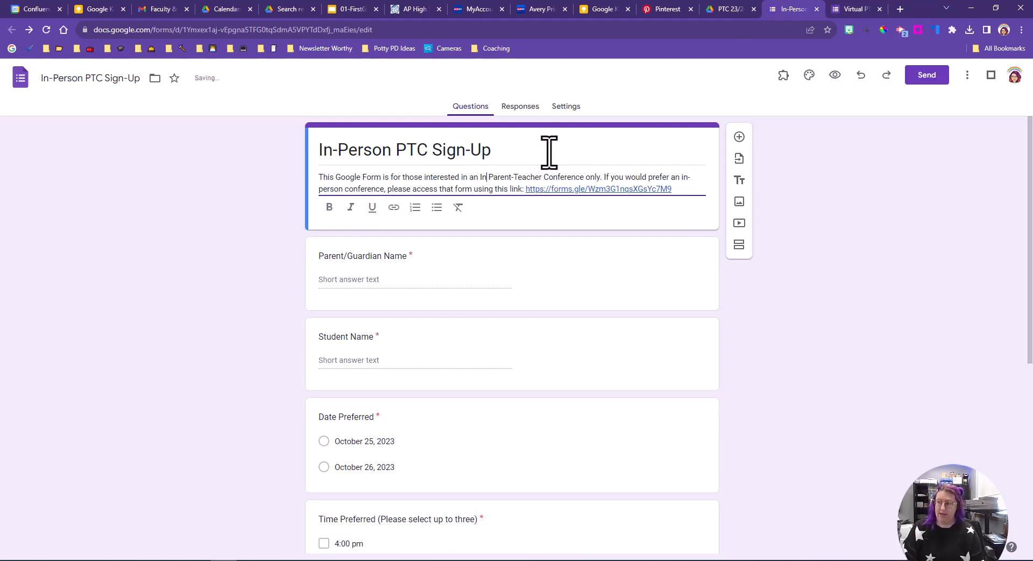
{"action": "type", "text": "erson"}
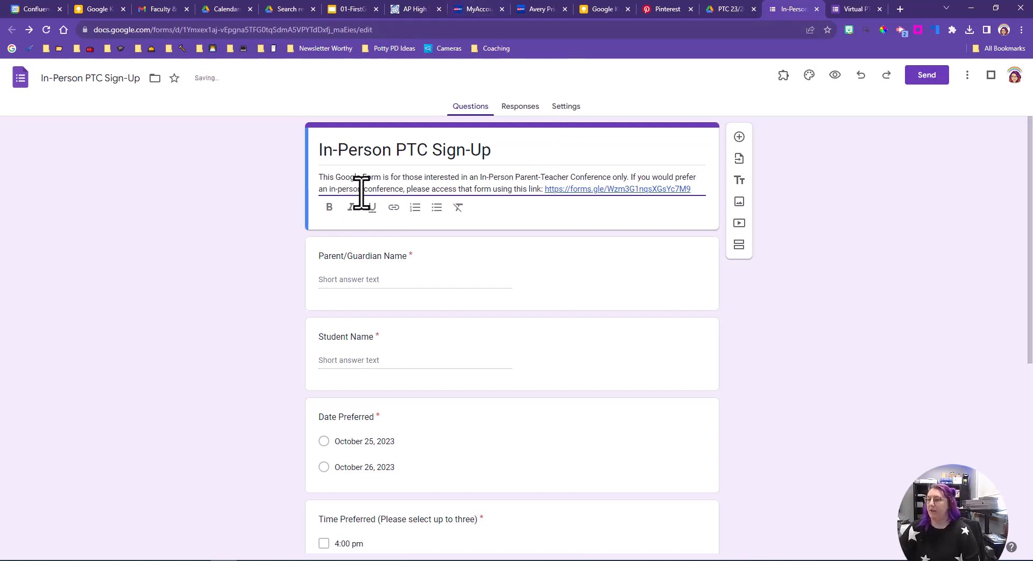
{"action": "key", "text": "BackSpace"}
{"action": "key", "text": "BackSpace"}
{"action": "key", "text": "BackSpace"}
{"action": "key", "text": "BackSpace"}
{"action": "key", "text": "BackSpace"}
{"action": "key", "text": "BackSpace"}
{"action": "key", "text": "BackSpace"}
{"action": "key", "text": "BackSpace"}
{"action": "key", "text": "BackSpace"}
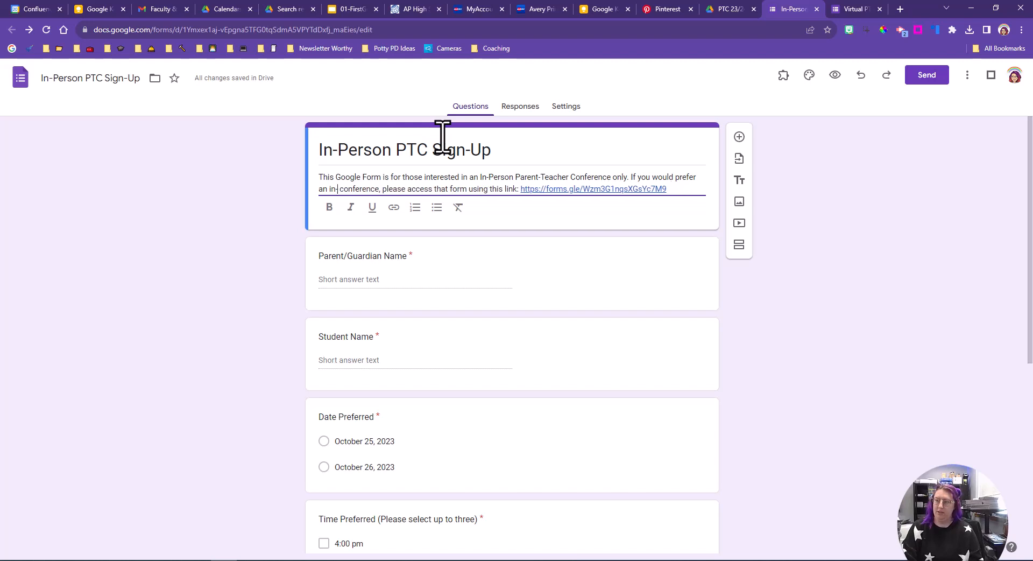
{"action": "key", "text": "BackSpace"}
{"action": "type", "text": "virtual"}
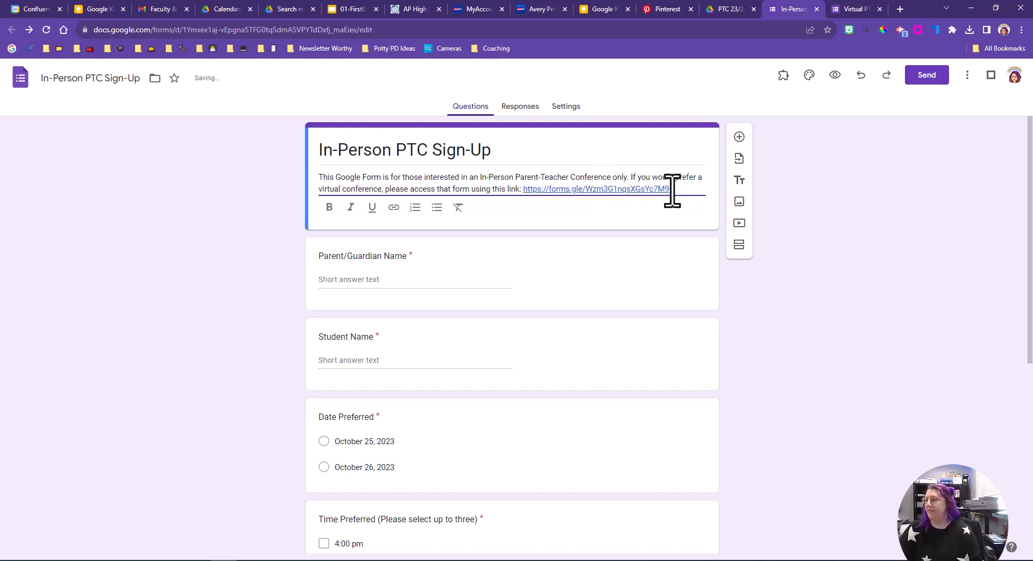
{"action": "left_click_drag", "start_coordinate": [672, 190], "coordinate": [529, 195]}
{"action": "key", "text": "ctrl+x"}
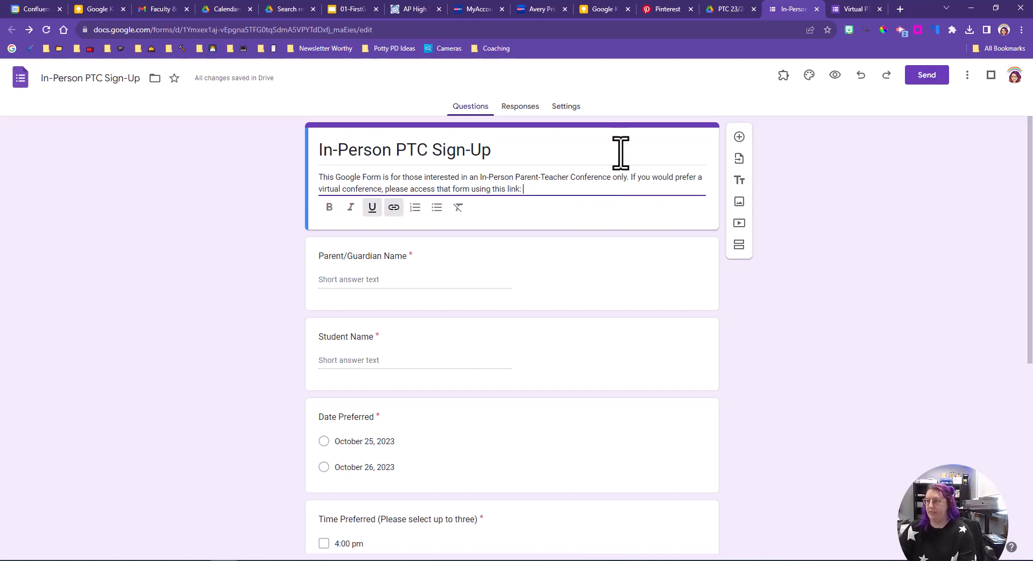
Step: Copy the shortened share link of the Virtual PTC Sign-Up form
{"action": "left_click", "coordinate": [859, 9]}
{"action": "left_click", "coordinate": [926, 75]}
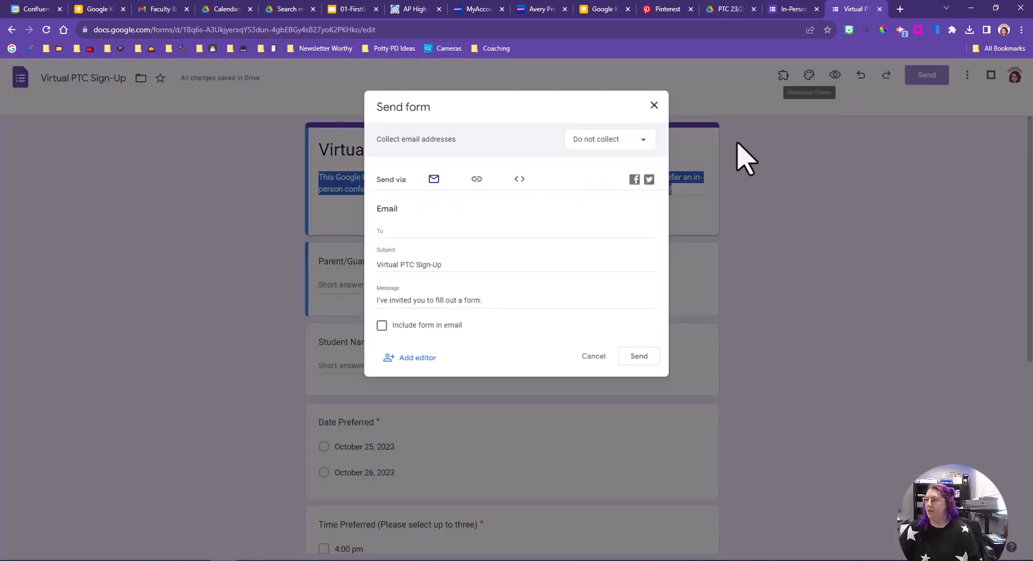
{"action": "left_click", "coordinate": [475, 180]}
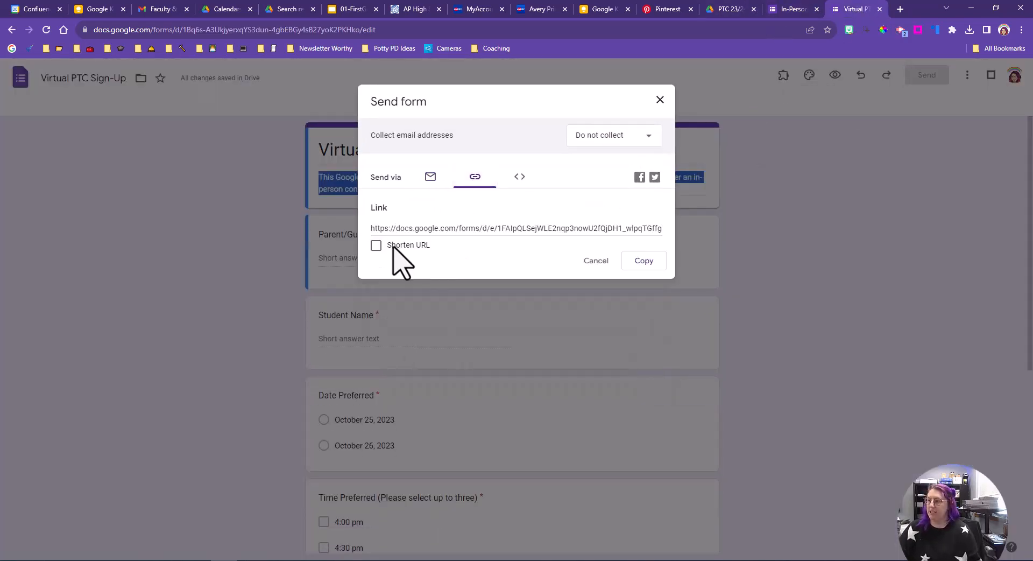
{"action": "left_click", "coordinate": [376, 245]}
{"action": "left_click", "coordinate": [640, 260]}
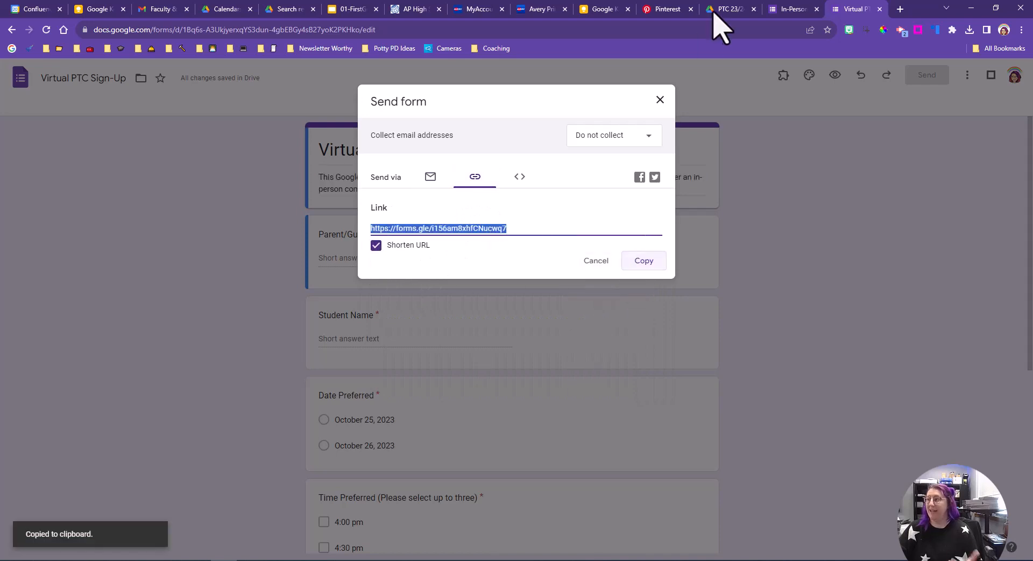
Step: Paste the Virtual form's link at the end of the In-Person description and turn it into a hyperlink
{"action": "left_click", "coordinate": [786, 10]}
{"action": "key", "text": "ctrl+v"}
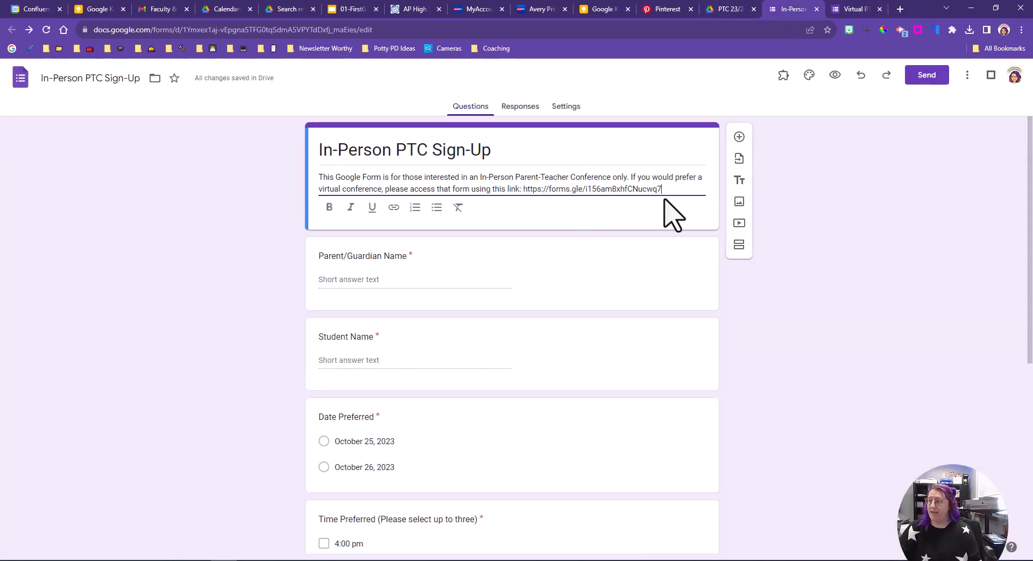
{"action": "left_click_drag", "start_coordinate": [662, 189], "coordinate": [525, 197]}
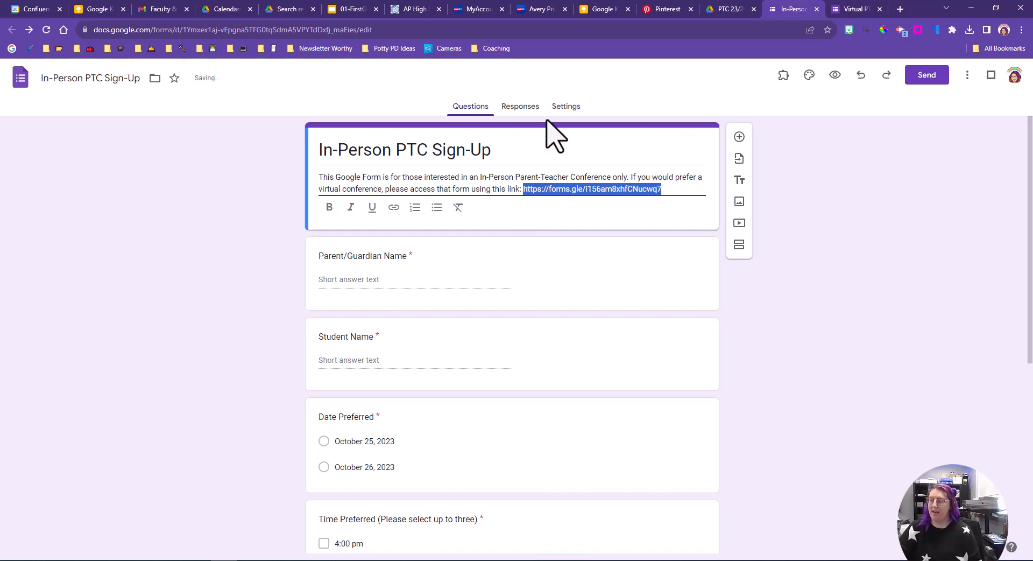
{"action": "key", "text": "ctrl+k"}
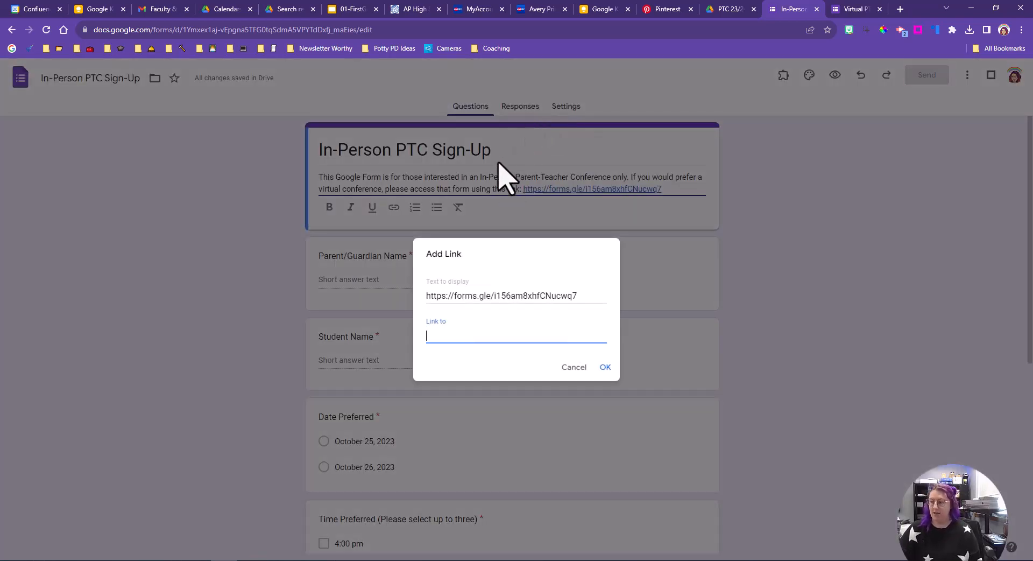
{"action": "key", "text": "ctrl+v"}
{"action": "left_click", "coordinate": [607, 366]}
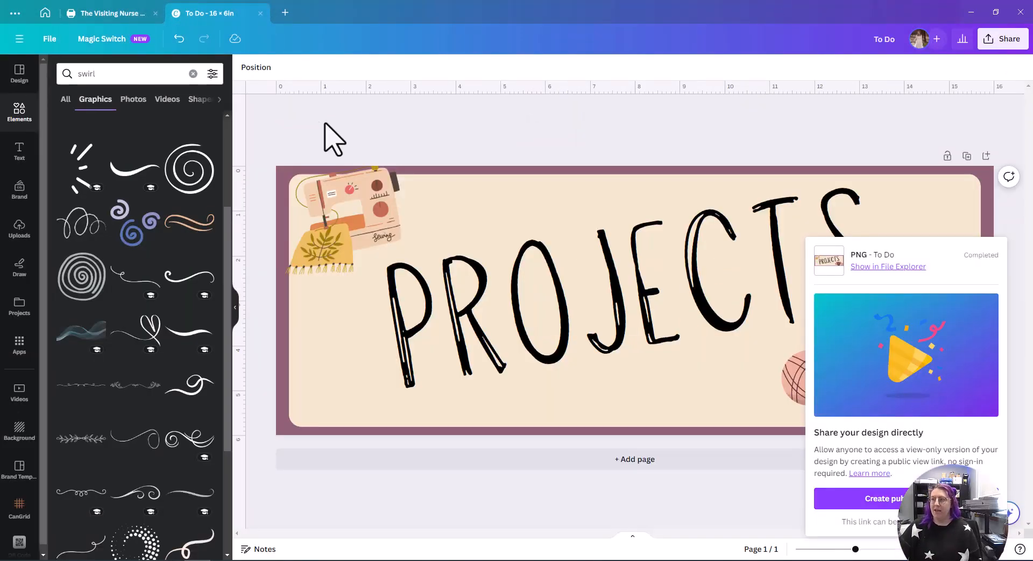
Step: Go back to the Canva home page
{"action": "left_click", "coordinate": [45, 13]}
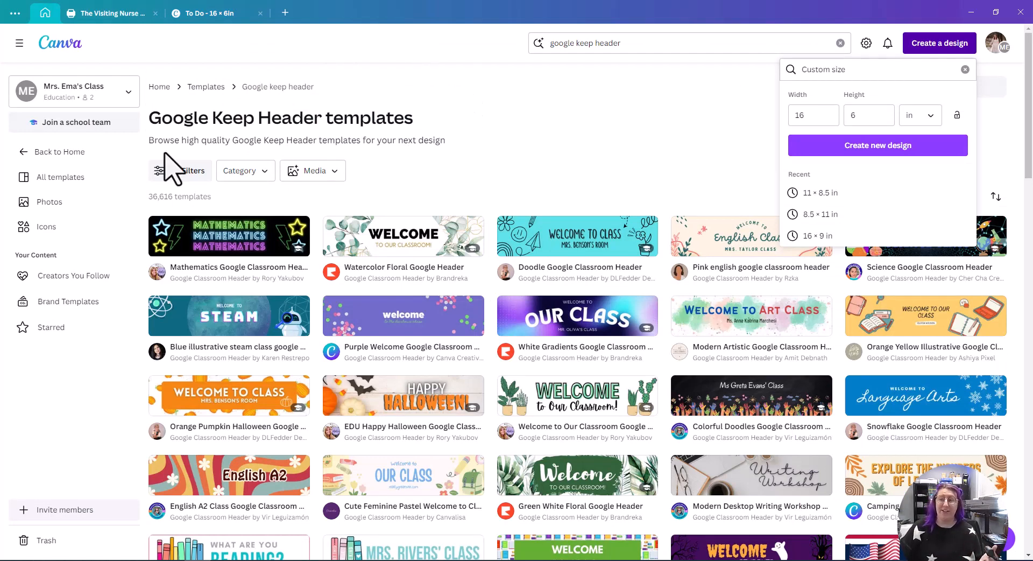
{"action": "left_click", "coordinate": [38, 153]}
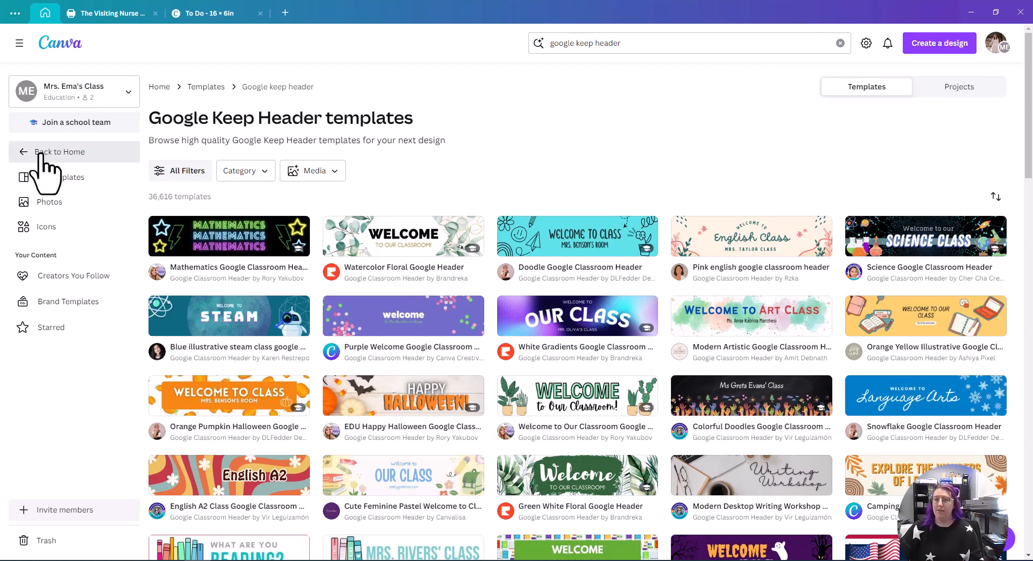
{"action": "left_click", "coordinate": [45, 15]}
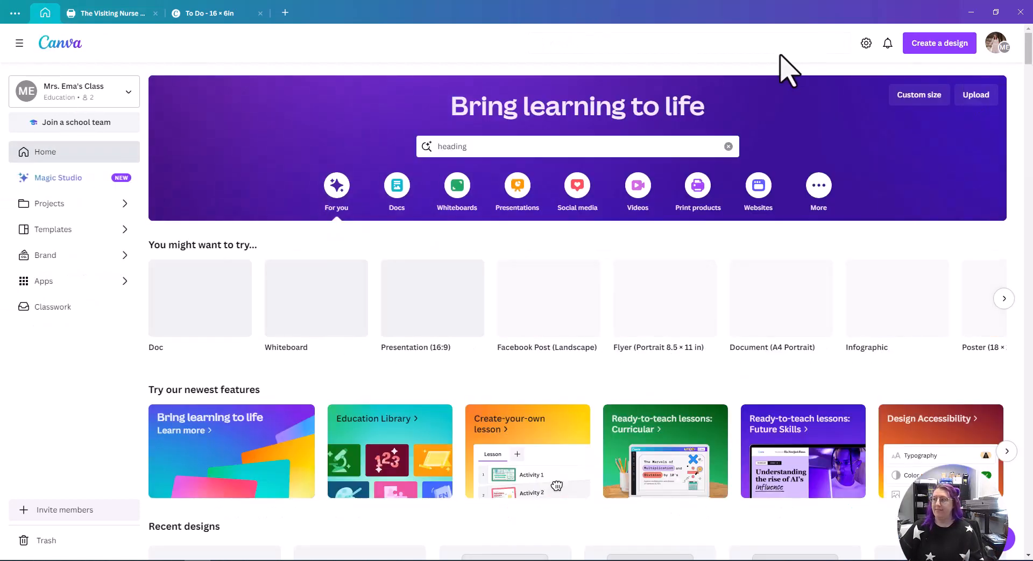
Step: Search Canva templates for 'parent teacher conference flyer'
{"action": "left_click", "coordinate": [547, 148]}
{"action": "key", "text": "ctrl+a"}
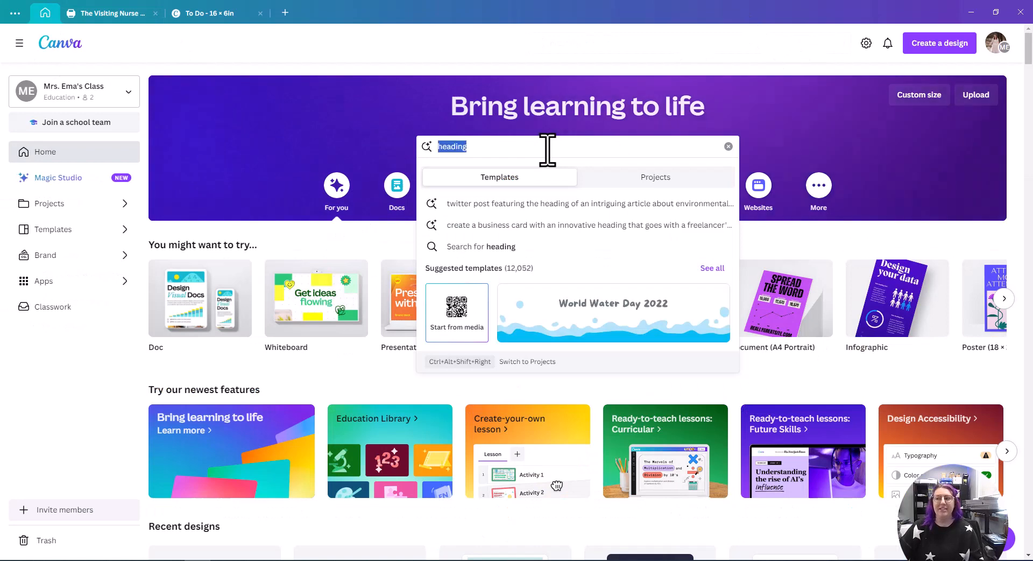
{"action": "key", "text": "BackSpace"}
{"action": "type", "text": "p"}
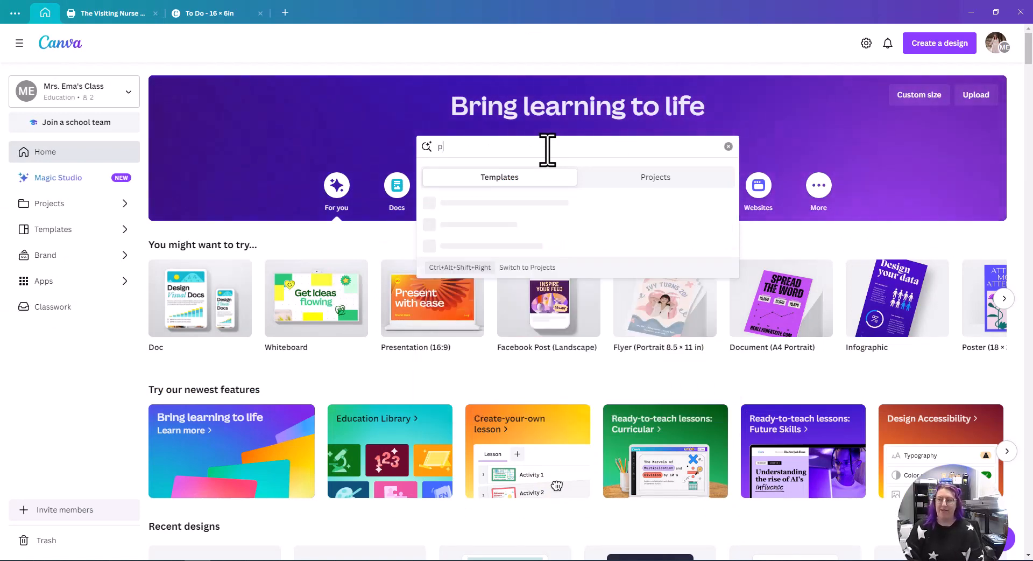
{"action": "type", "text": "arent teac"}
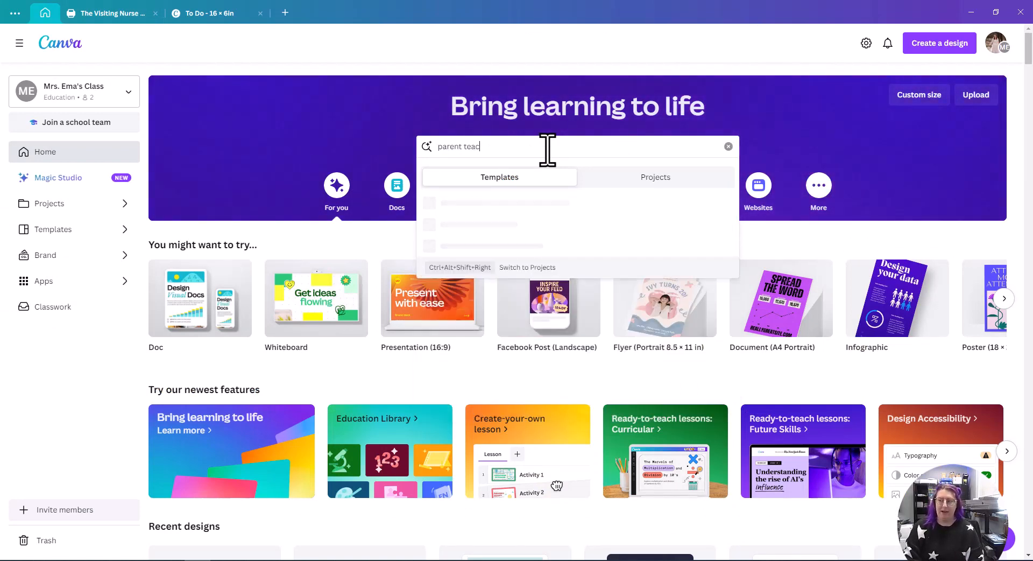
{"action": "type", "text": "her conference flyer"}
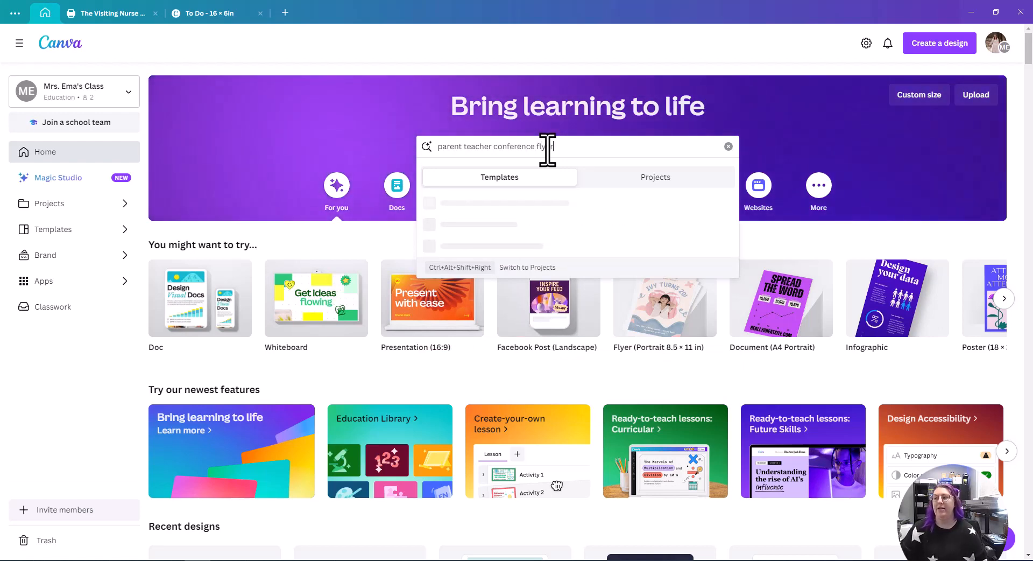
{"action": "key", "text": "Return"}
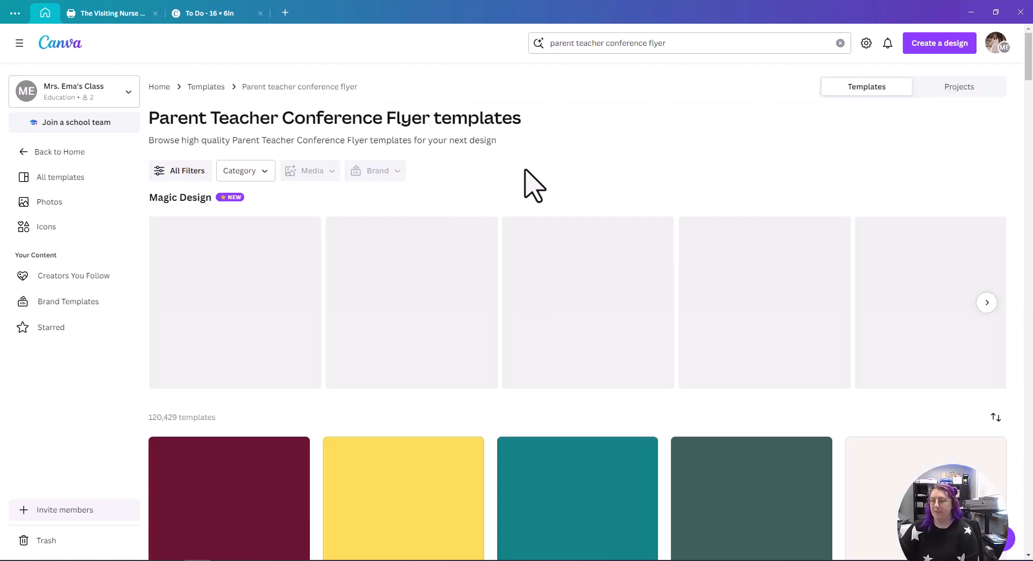
Step: Browse the parent-teacher conference flyer results, previewing the Teacher Appreciation Week Flyer template
{"action": "scroll", "coordinate": [535, 185], "scroll_direction": "down", "scroll_amount": 3}
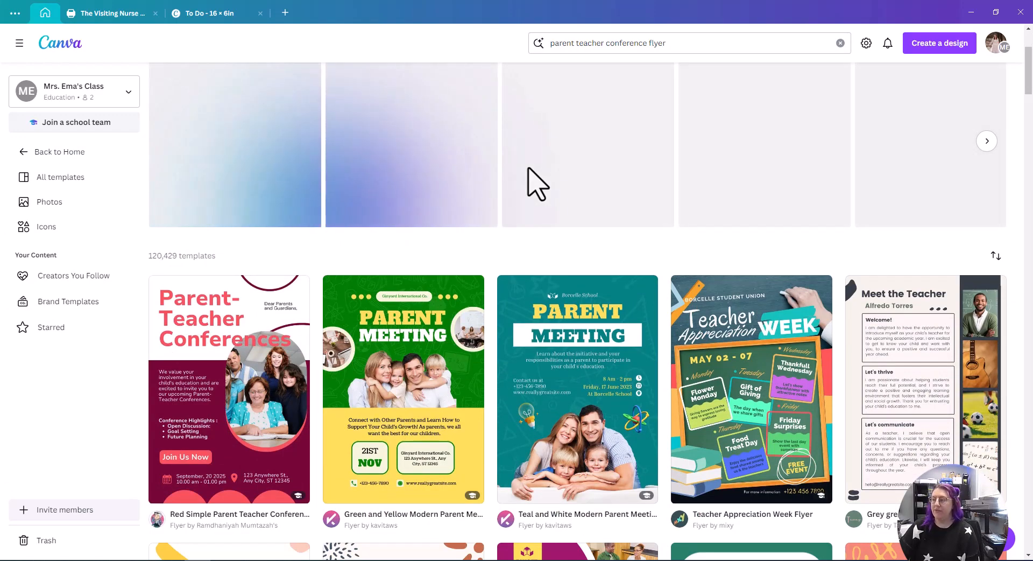
{"action": "scroll", "coordinate": [537, 184], "scroll_direction": "down", "scroll_amount": 5}
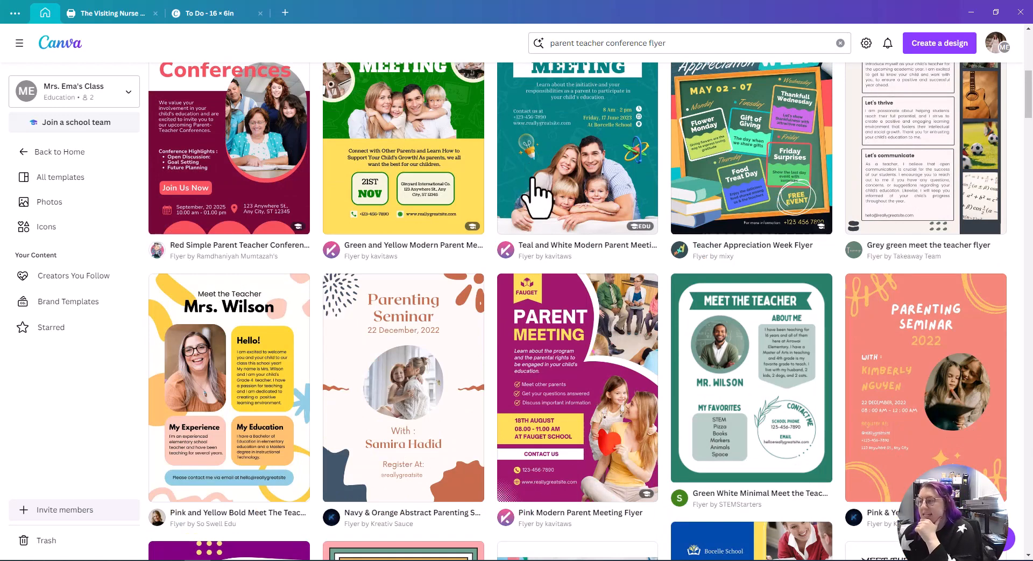
{"action": "scroll", "coordinate": [476, 201], "scroll_direction": "up", "scroll_amount": 1}
{"action": "scroll", "coordinate": [476, 202], "scroll_direction": "up", "scroll_amount": 2}
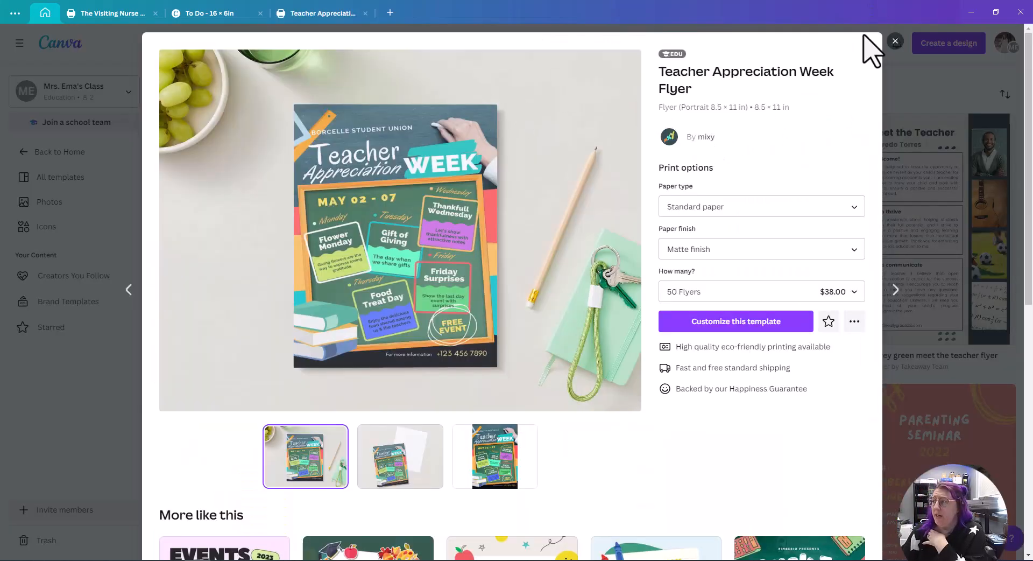
{"action": "left_click", "coordinate": [895, 41]}
Step: Broaden the template search to just 'flyer' and scroll through the results
{"action": "left_click", "coordinate": [675, 45]}
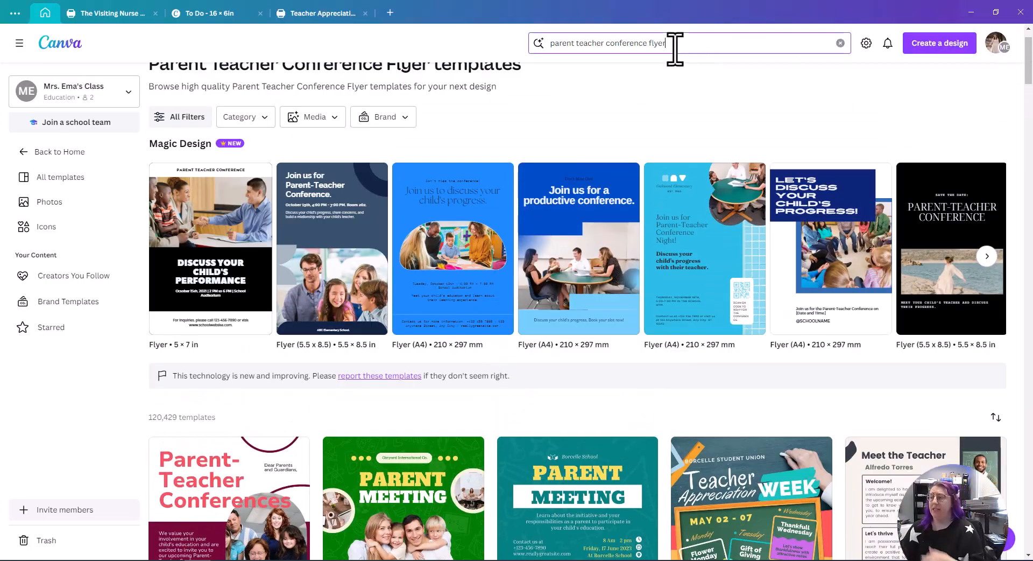
{"action": "type", "text": "r"}
{"action": "key", "text": "Return"}
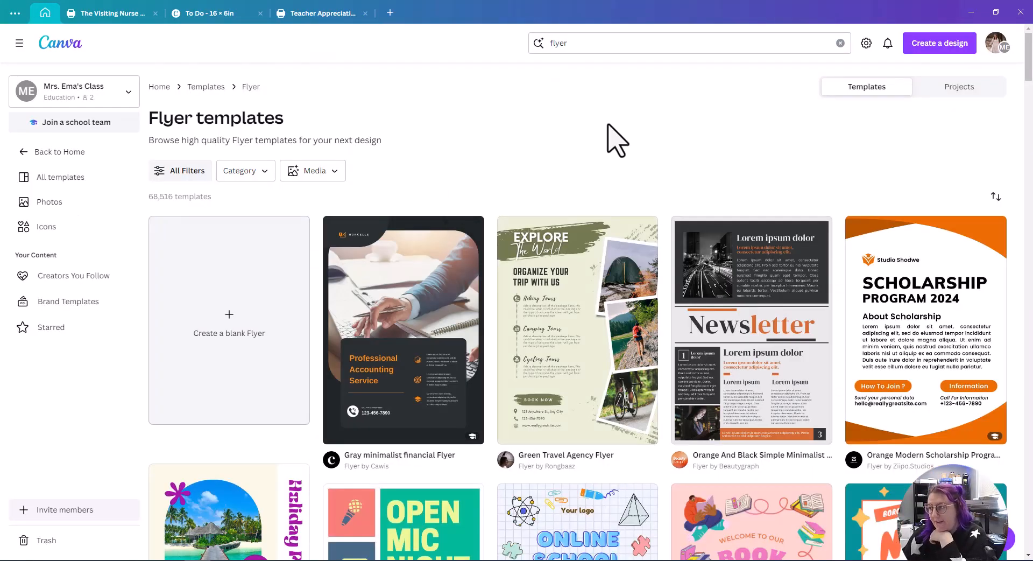
{"action": "scroll", "coordinate": [651, 104], "scroll_direction": "down", "scroll_amount": 3}
{"action": "scroll", "coordinate": [637, 119], "scroll_direction": "down", "scroll_amount": 2}
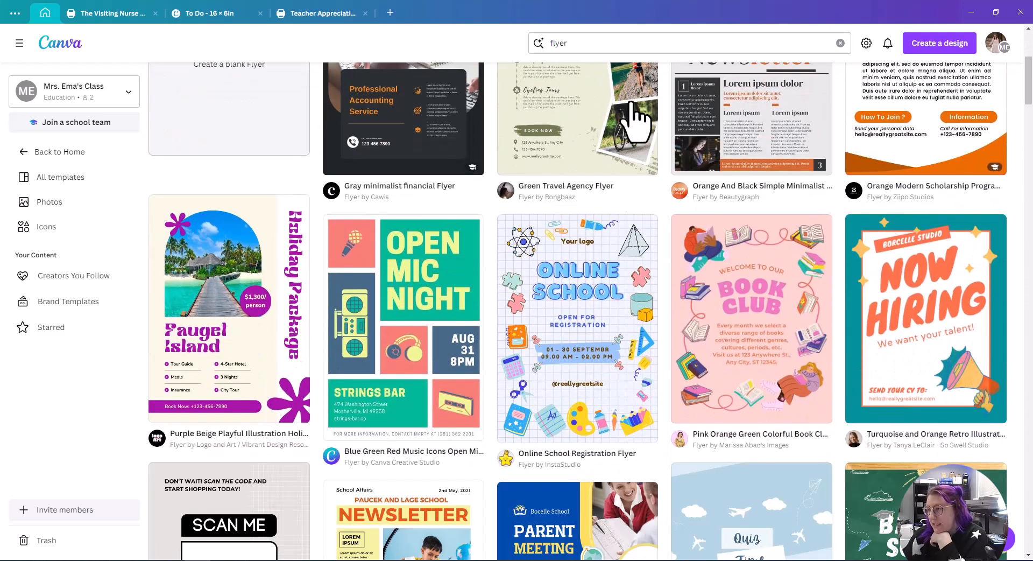
{"action": "scroll", "coordinate": [667, 119], "scroll_direction": "down", "scroll_amount": 5}
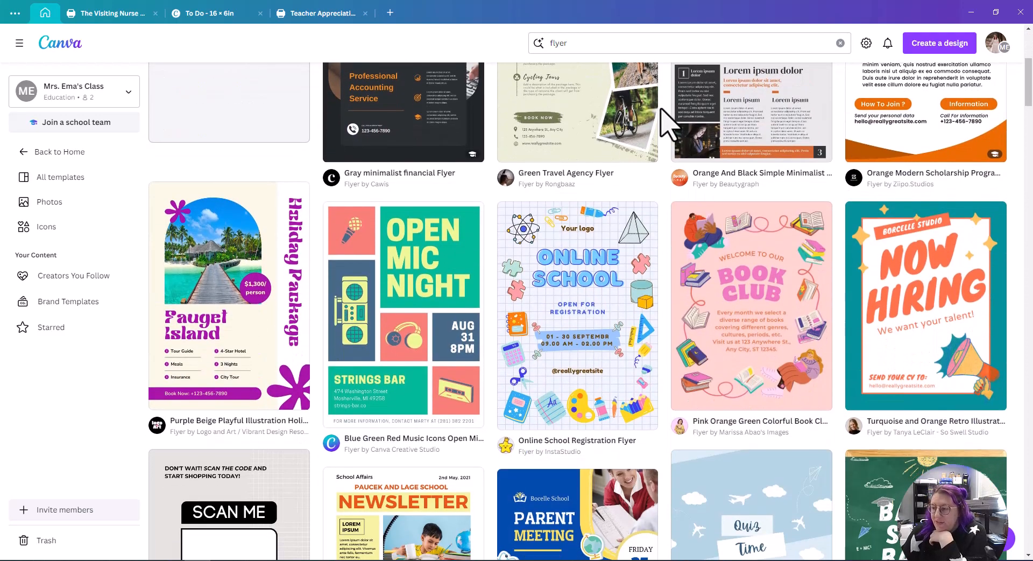
Step: Browse the flyer templates for a suitable design to adapt
{"action": "left_click", "coordinate": [301, 13]}
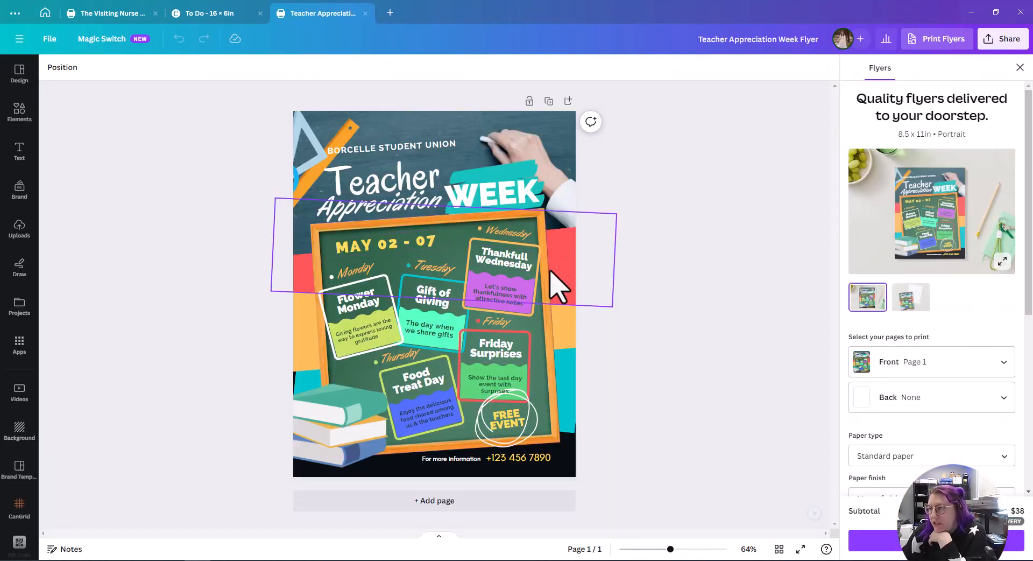
{"action": "left_click", "coordinate": [53, 15]}
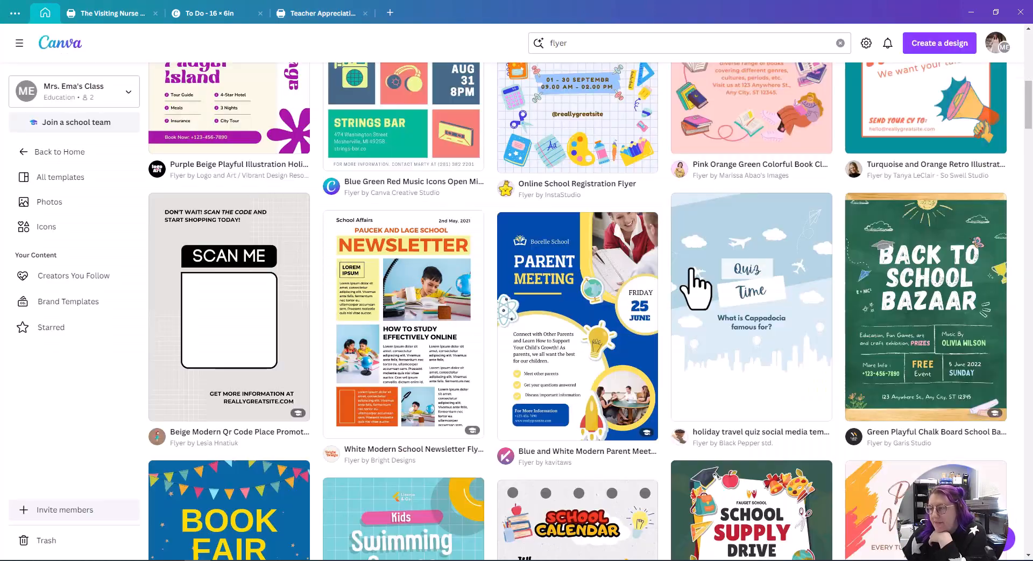
{"action": "scroll", "coordinate": [784, 329], "scroll_direction": "down", "scroll_amount": 3}
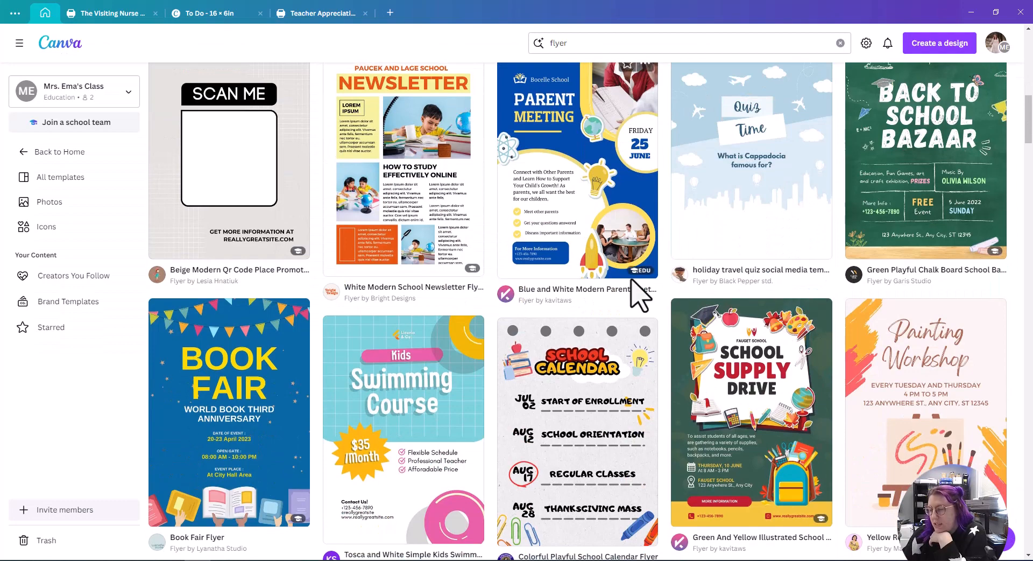
{"action": "scroll", "coordinate": [265, 377], "scroll_direction": "down", "scroll_amount": 3}
{"action": "scroll", "coordinate": [264, 376], "scroll_direction": "down", "scroll_amount": 2}
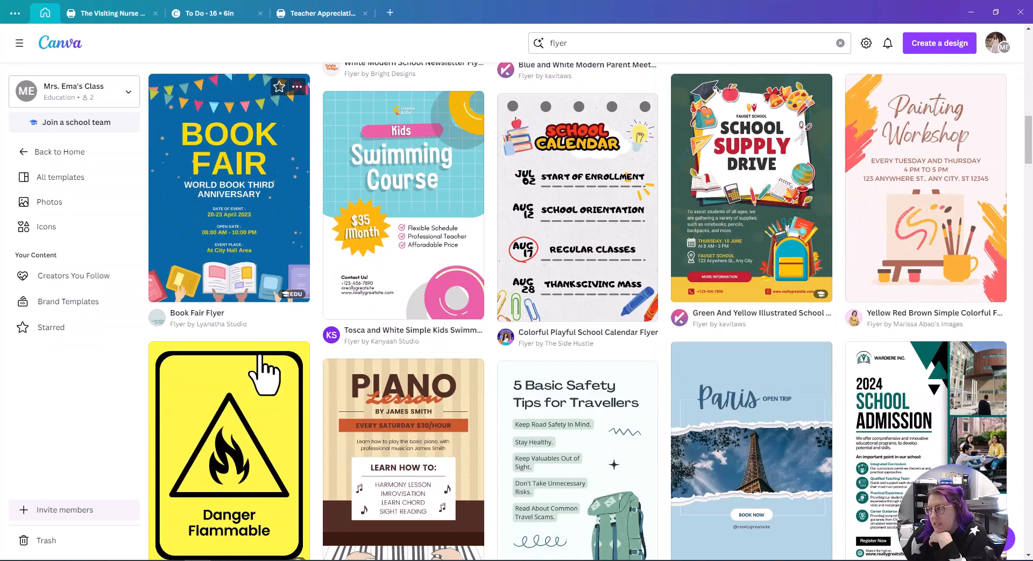
{"action": "scroll", "coordinate": [909, 226], "scroll_direction": "up", "scroll_amount": 2}
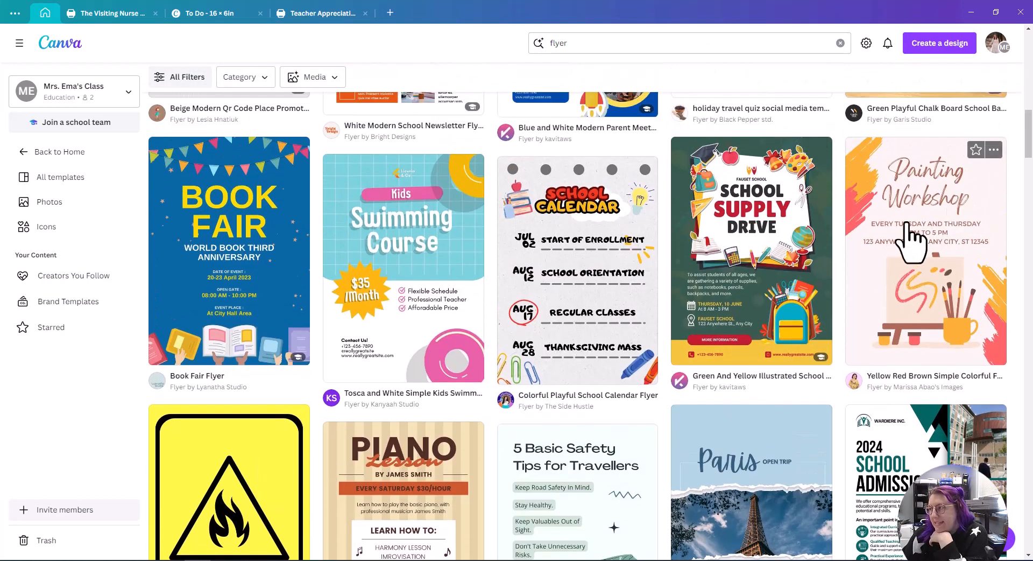
{"action": "scroll", "coordinate": [608, 336], "scroll_direction": "down", "scroll_amount": 2}
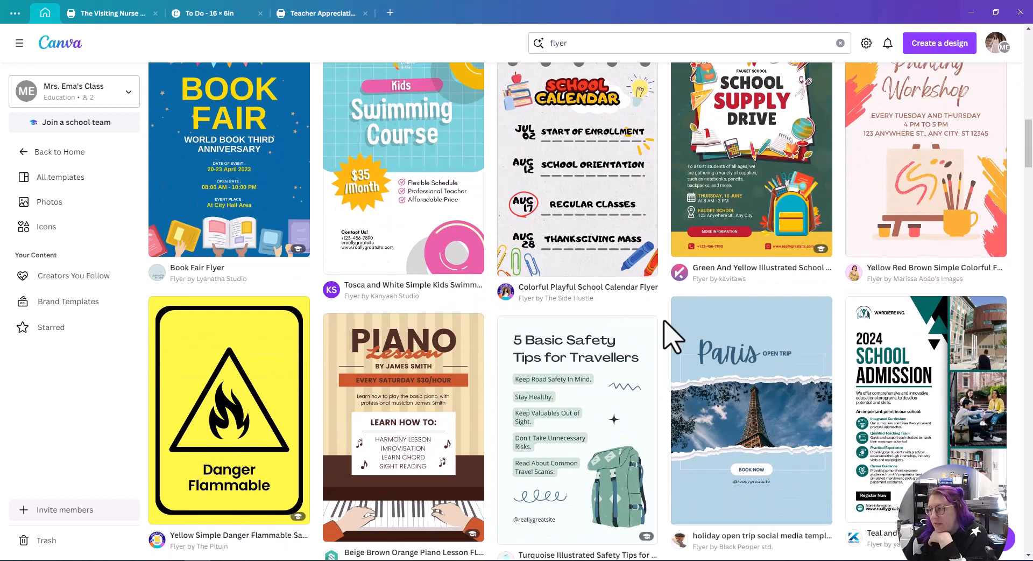
{"action": "scroll", "coordinate": [667, 334], "scroll_direction": "up", "scroll_amount": 1}
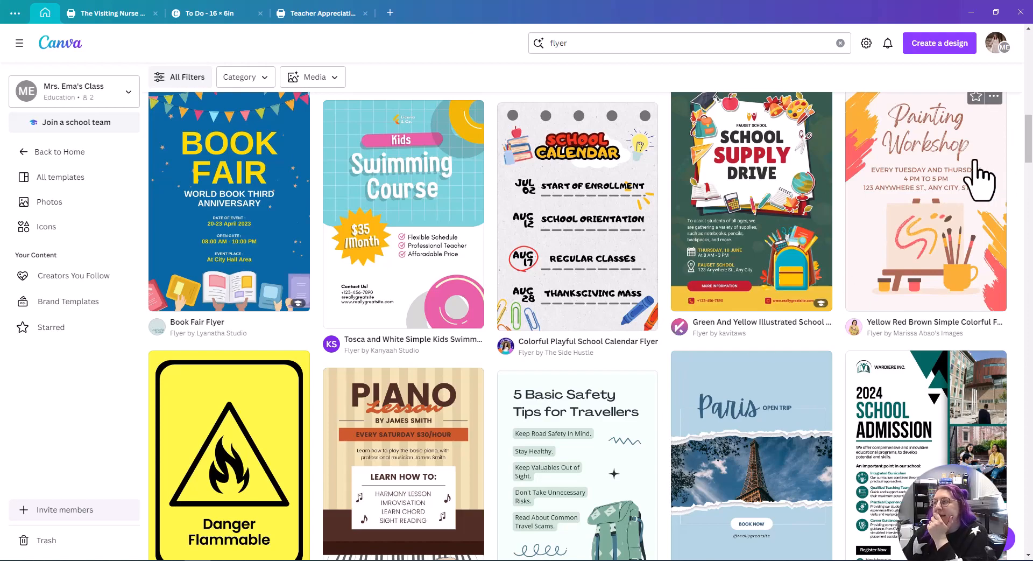
{"action": "scroll", "coordinate": [560, 330], "scroll_direction": "down", "scroll_amount": 4}
{"action": "scroll", "coordinate": [543, 317], "scroll_direction": "down", "scroll_amount": 5}
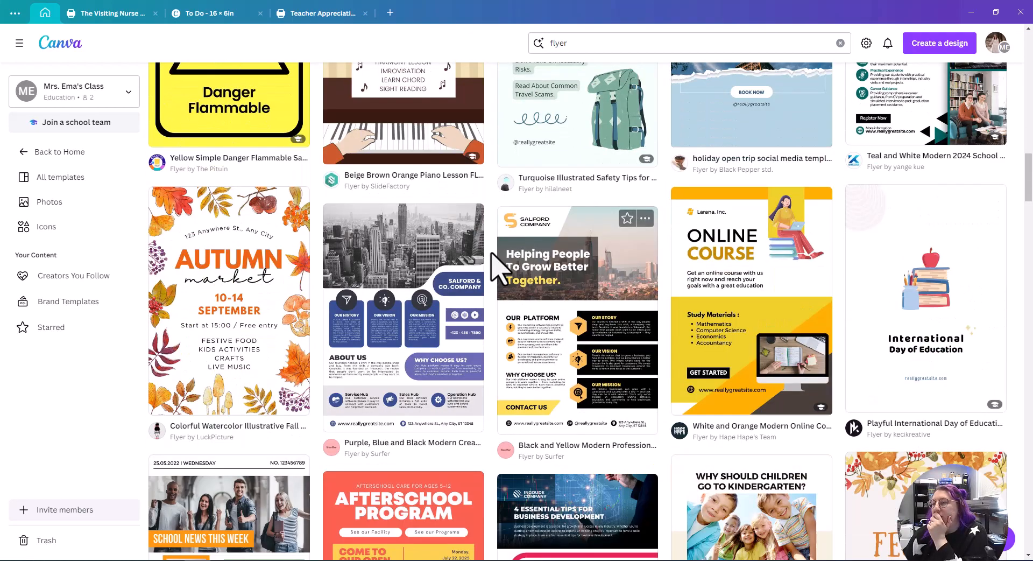
{"action": "scroll", "coordinate": [538, 255], "scroll_direction": "down", "scroll_amount": 3}
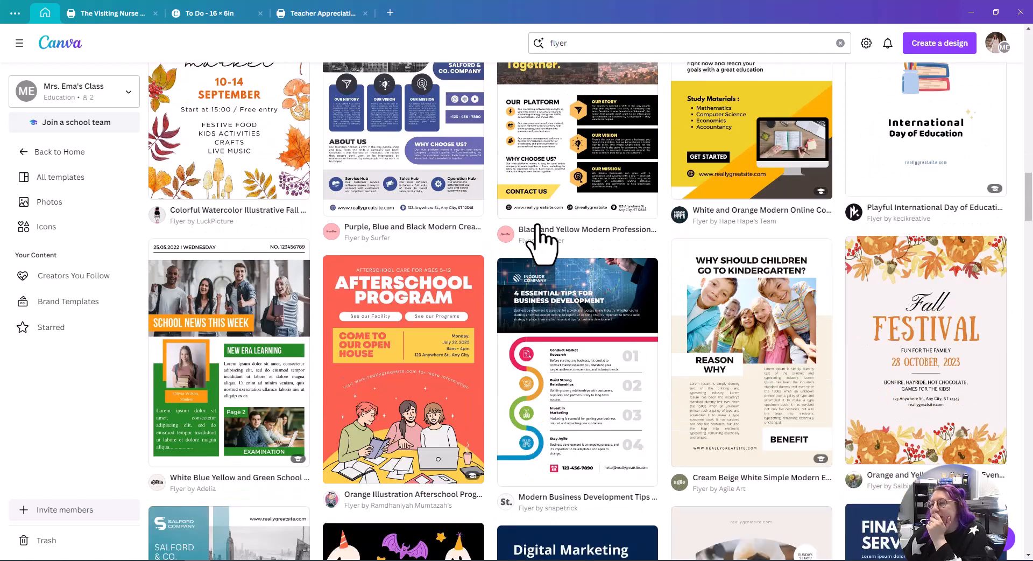
{"action": "scroll", "coordinate": [536, 228], "scroll_direction": "down", "scroll_amount": 4}
{"action": "scroll", "coordinate": [526, 245], "scroll_direction": "up", "scroll_amount": 2}
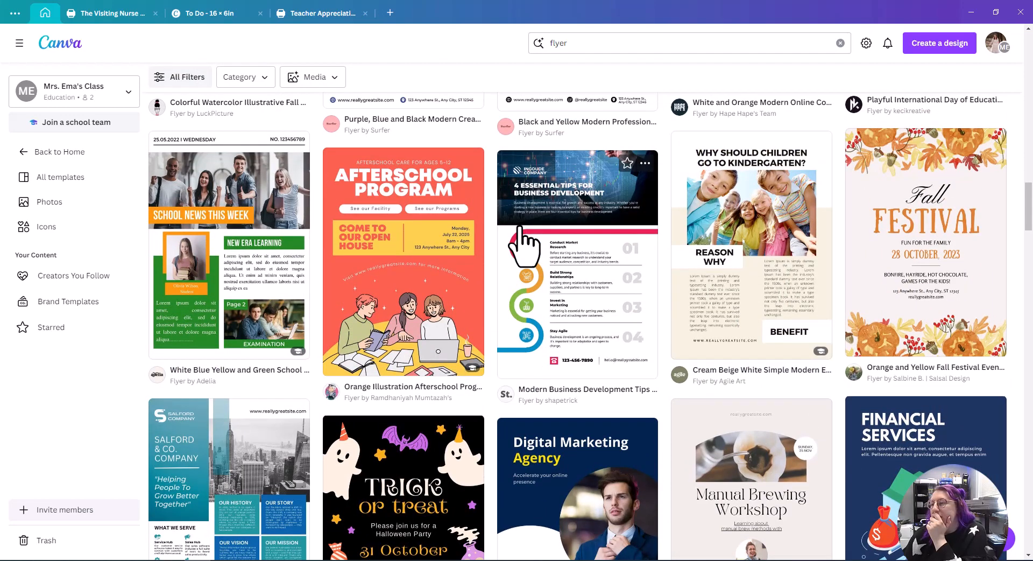
Step: Open the Orange Illustration Afterschool Program Flyer template for customizing
{"action": "left_click", "coordinate": [423, 286]}
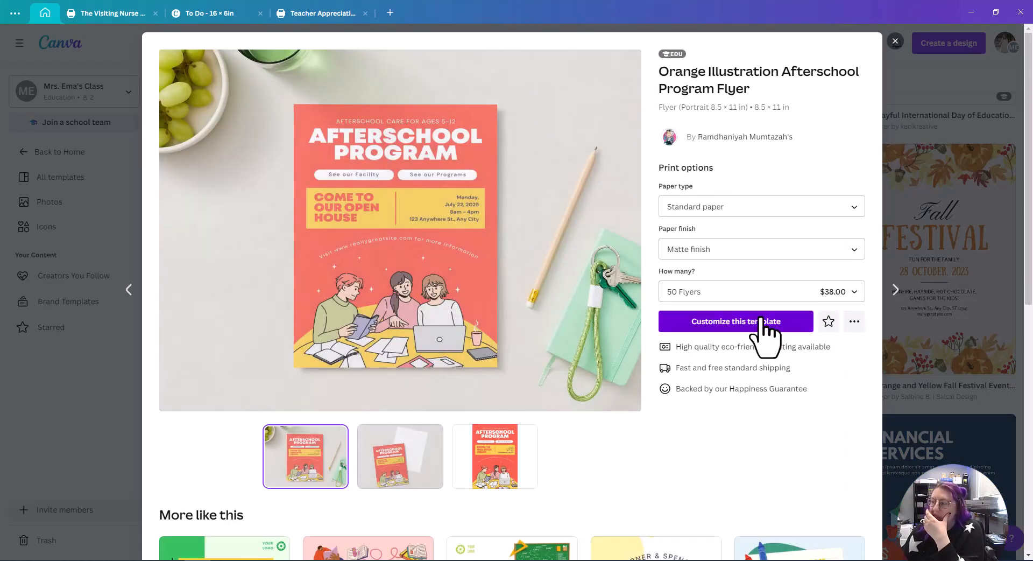
{"action": "left_click", "coordinate": [762, 322]}
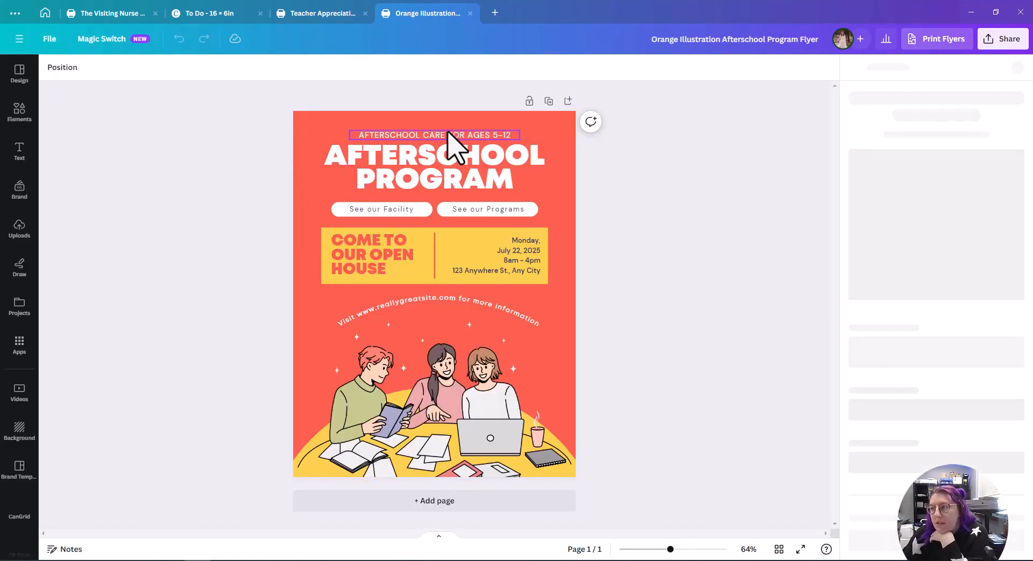
Step: Change the small top line of the flyer to 'PARENT-TEACHER CONFERENCES'
{"action": "left_click", "coordinate": [448, 134]}
{"action": "left_click", "coordinate": [448, 134]}
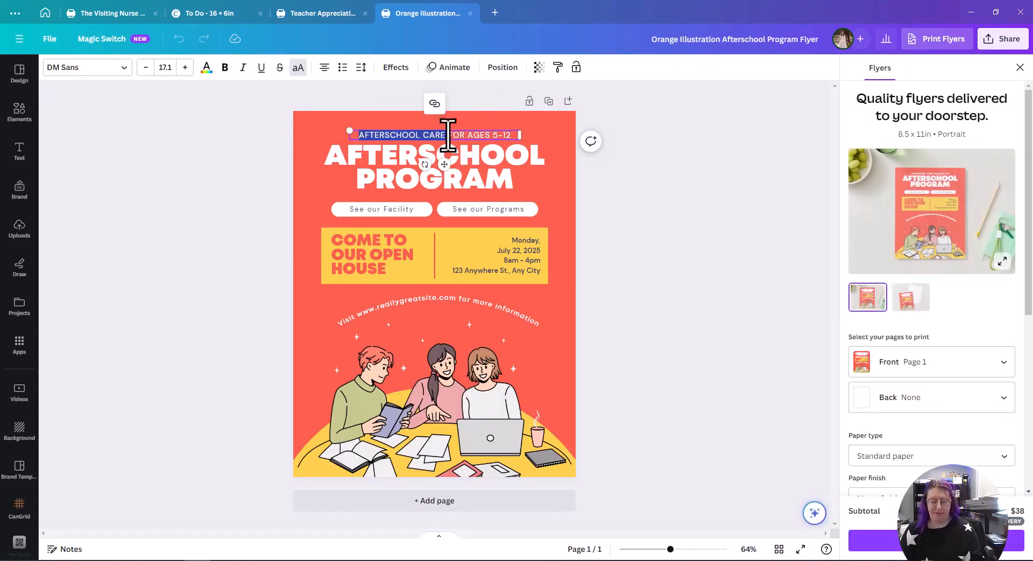
{"action": "type", "text": "PARENT-TEACHER CONFERENCES"}
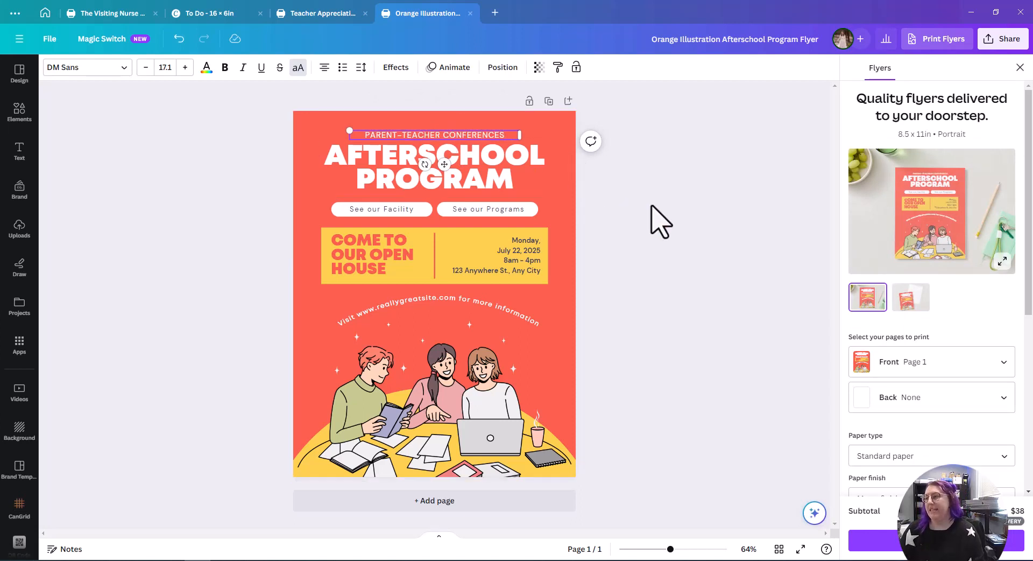
Step: Replace the small top line of the flyer with 'OLD NORTH ACADEMY'
{"action": "left_click", "coordinate": [467, 188]}
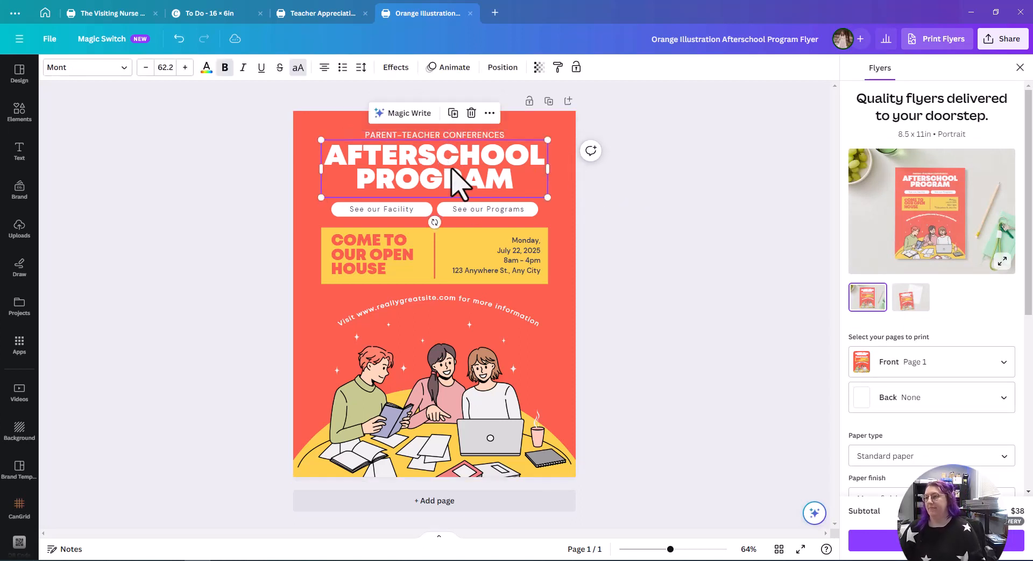
{"action": "double_click", "coordinate": [457, 179]}
{"action": "key", "text": "ctrl+a"}
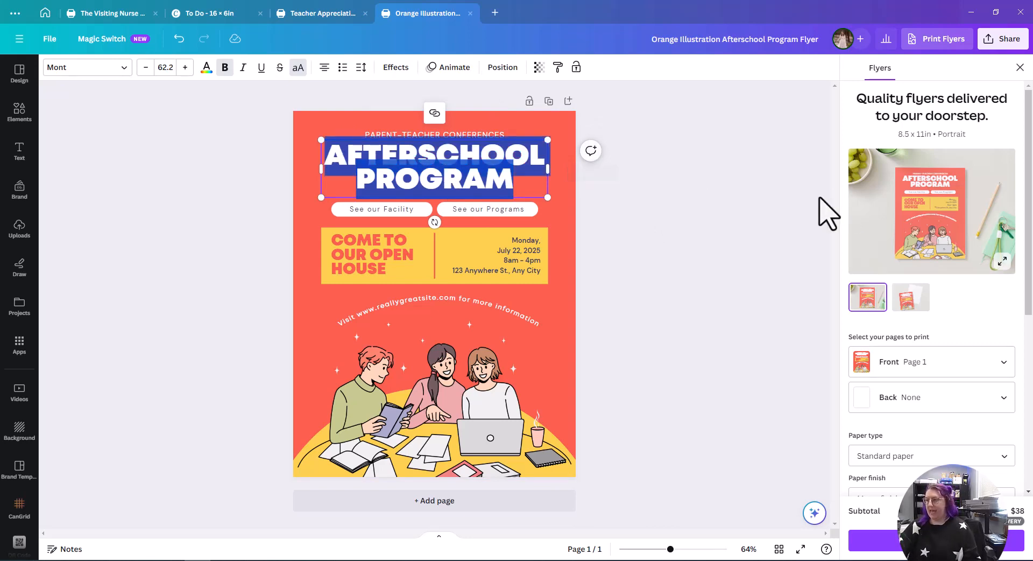
{"action": "triple_click", "coordinate": [458, 135]}
{"action": "type", "text": "OLD NOR"}
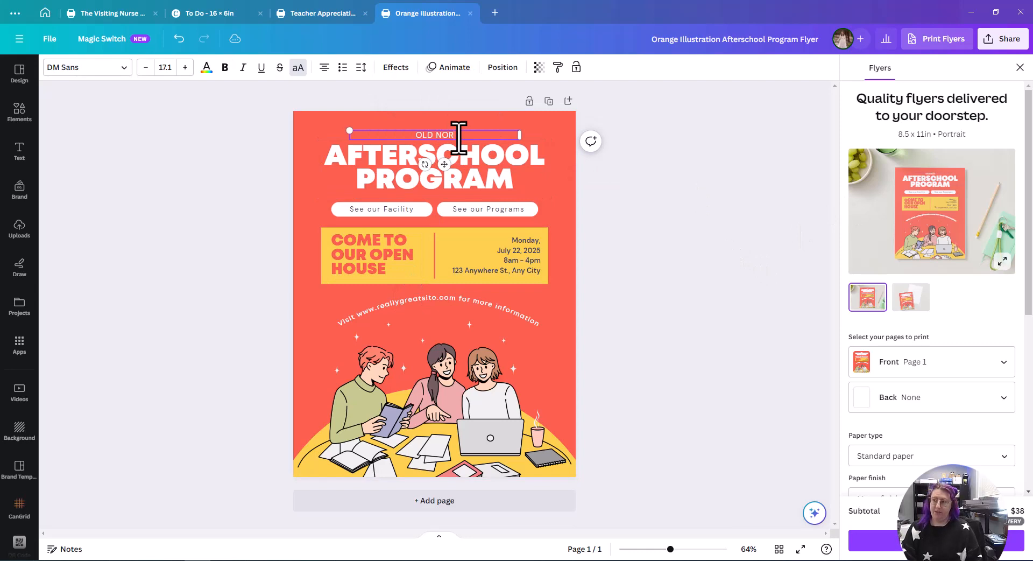
{"action": "type", "text": "TH ACADEMY"}
{"action": "left_click", "coordinate": [476, 164]}
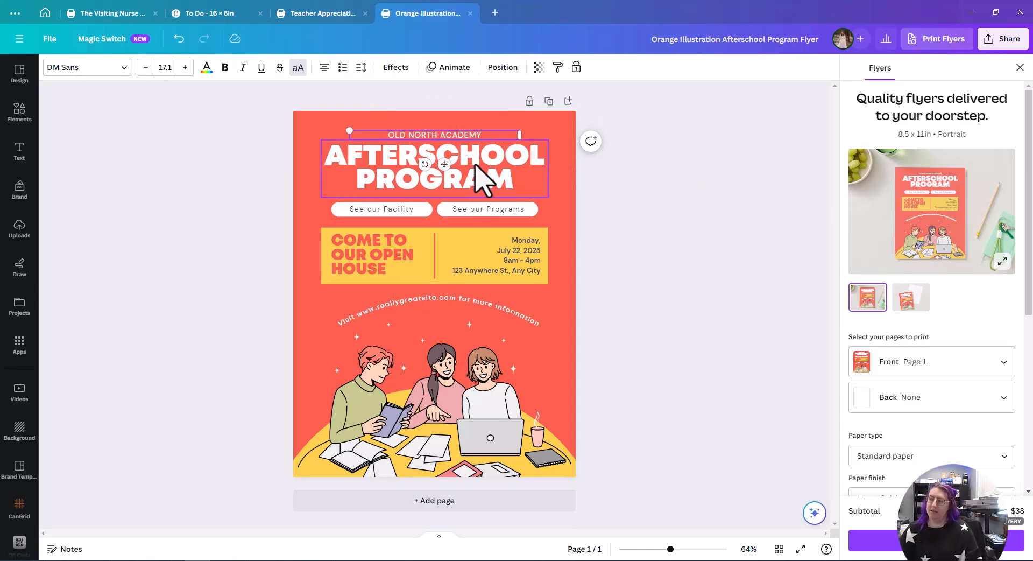